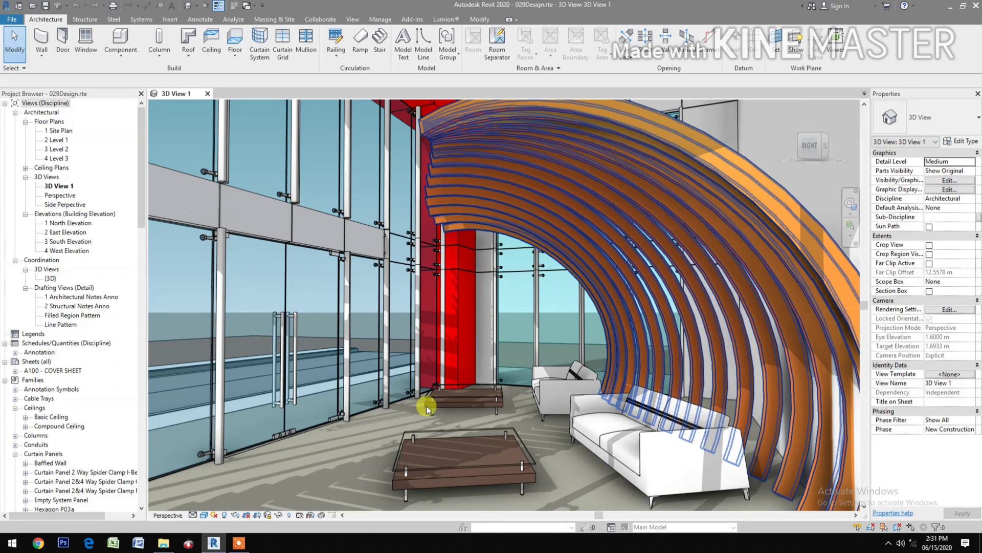
- Choose File > New > Family to begin a new Revit family
click(11, 20)
click(11, 19)
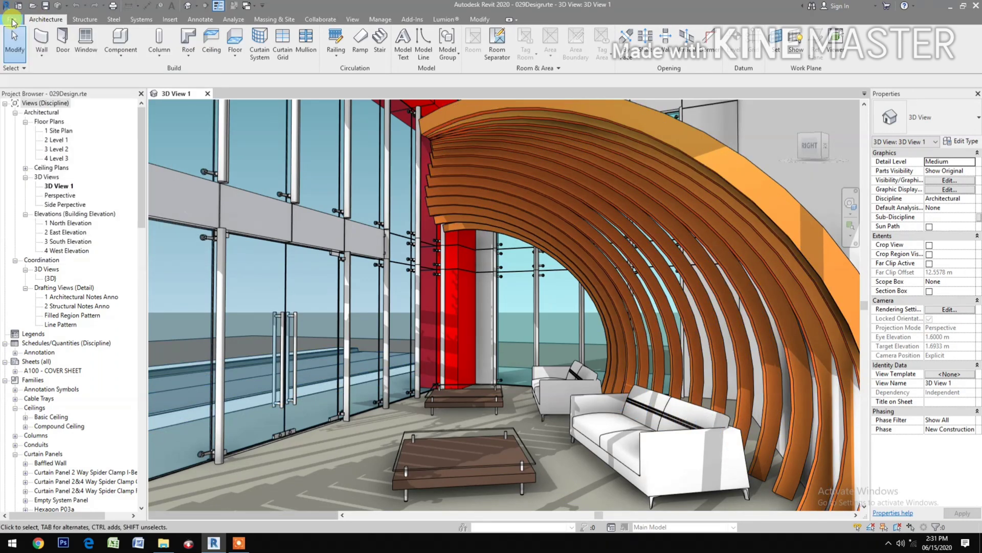
click(13, 20)
click(20, 20)
click(16, 19)
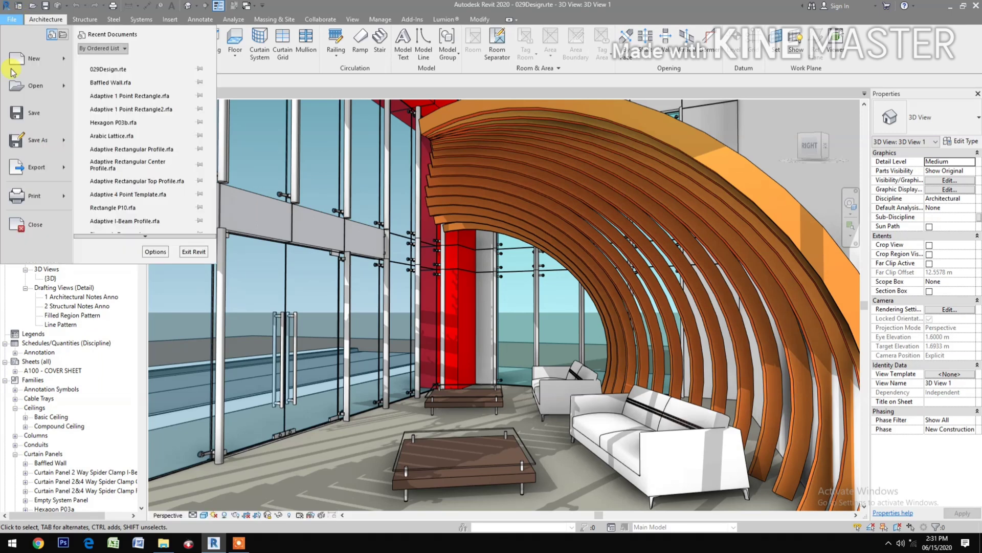
mouse_move(60, 64)
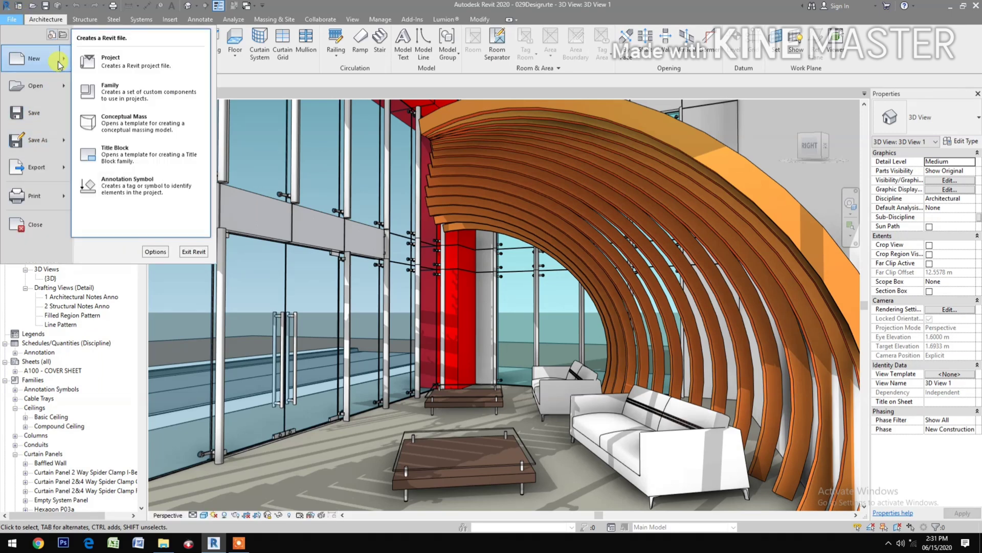
click(293, 313)
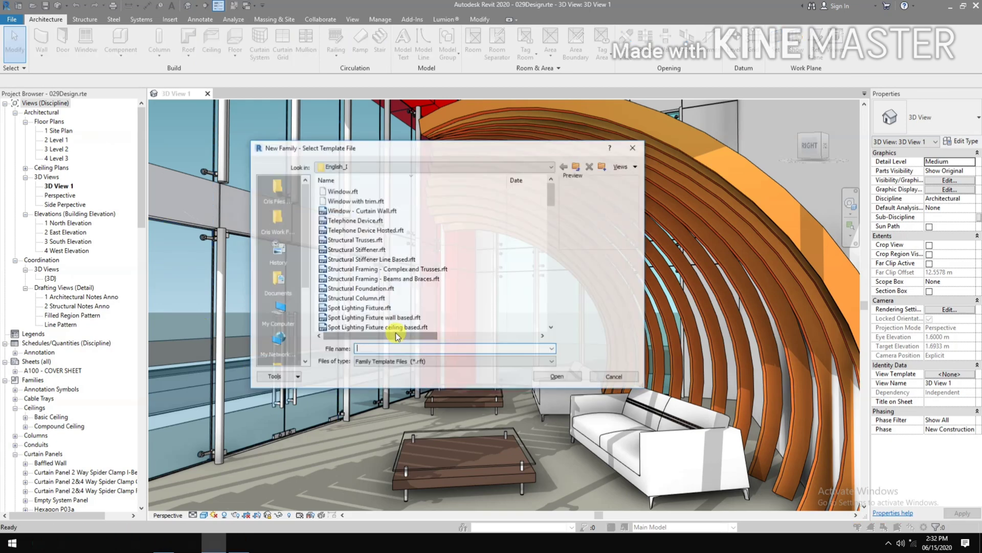
- Create Family1 from Metric Generic Model Pattern Based.rft in the English family templates folder
click(576, 166)
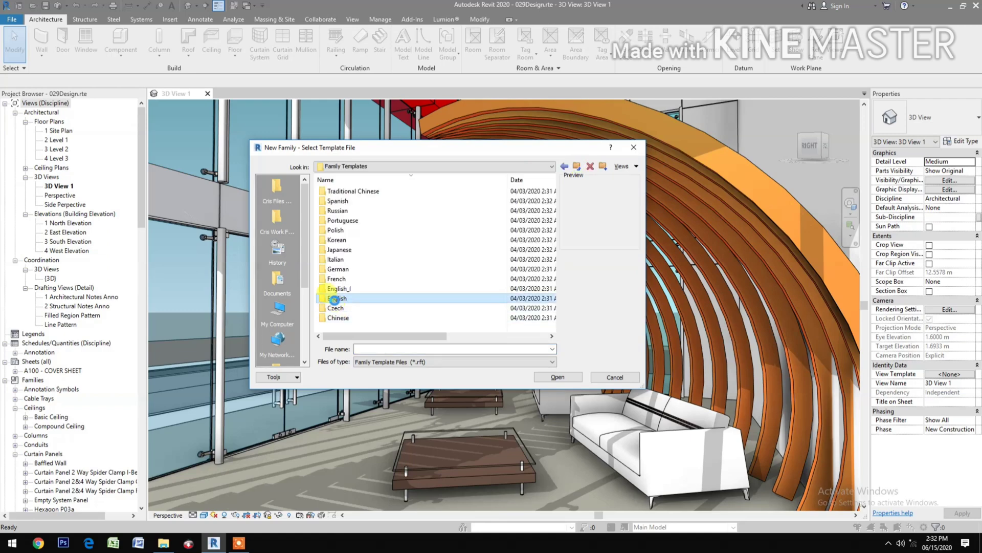
double_click(336, 298)
scroll(379, 305, down, 3)
scroll(394, 306, down, 8)
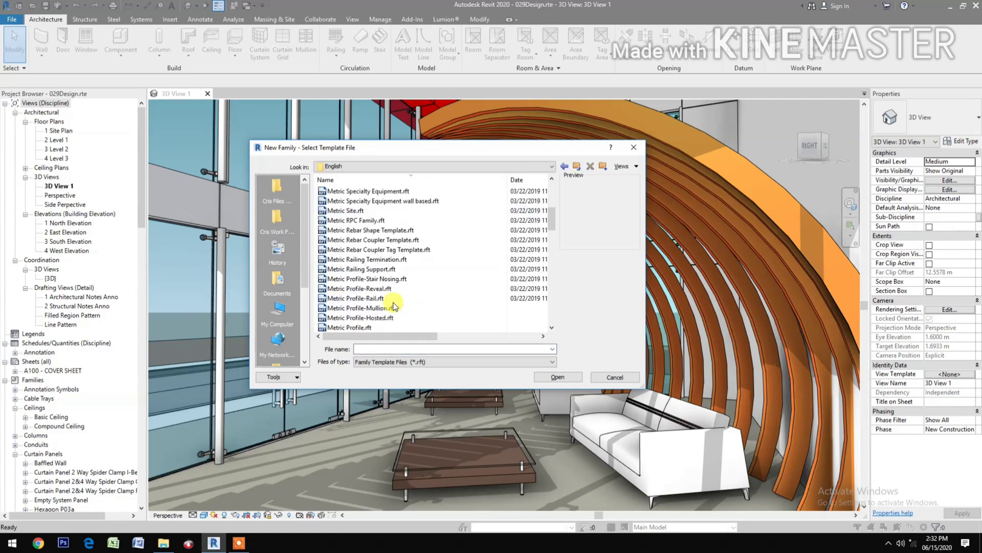
scroll(388, 266, down, 3)
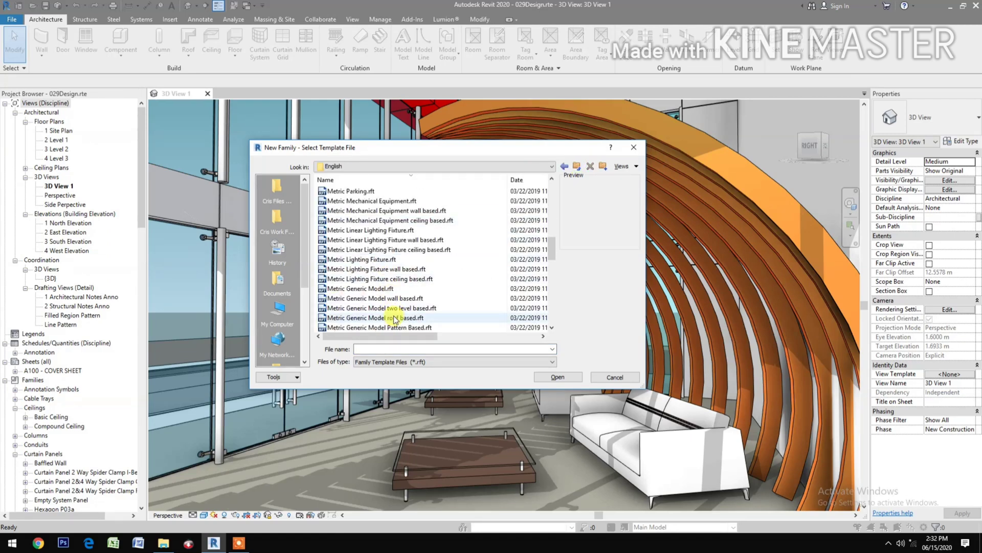
click(395, 240)
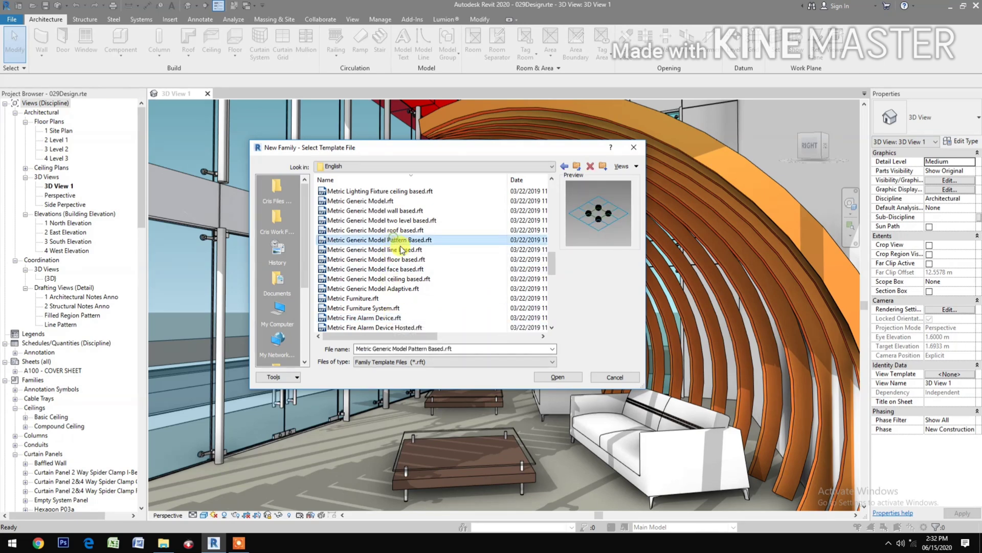
click(564, 380)
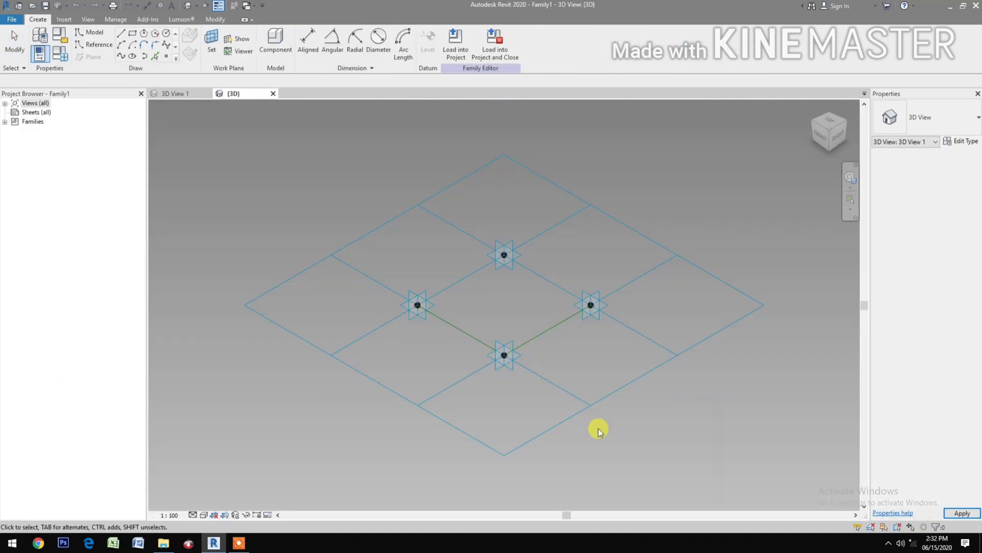
- Change the tile pattern grid's horizontal and vertical spacing from 3048 to 2000
click(607, 398)
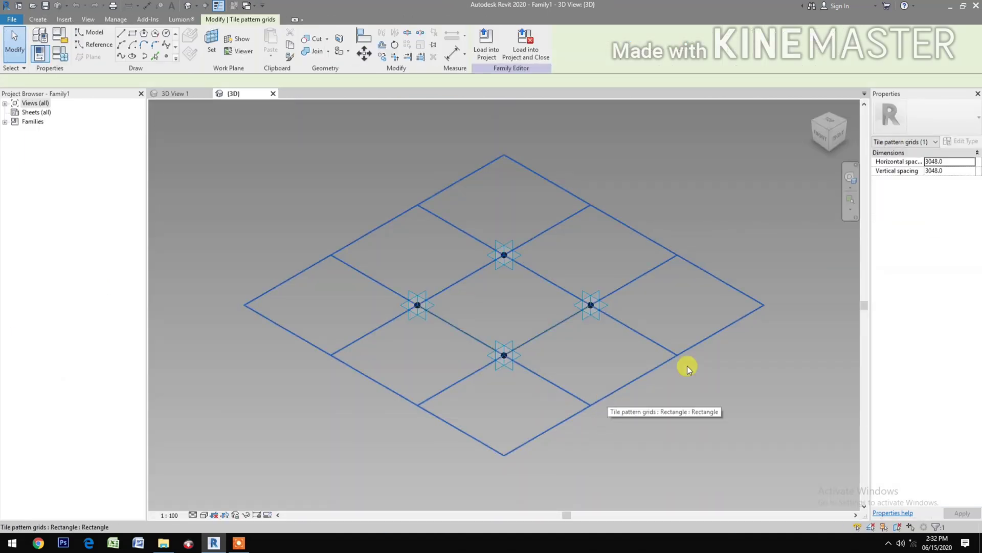
click(951, 163)
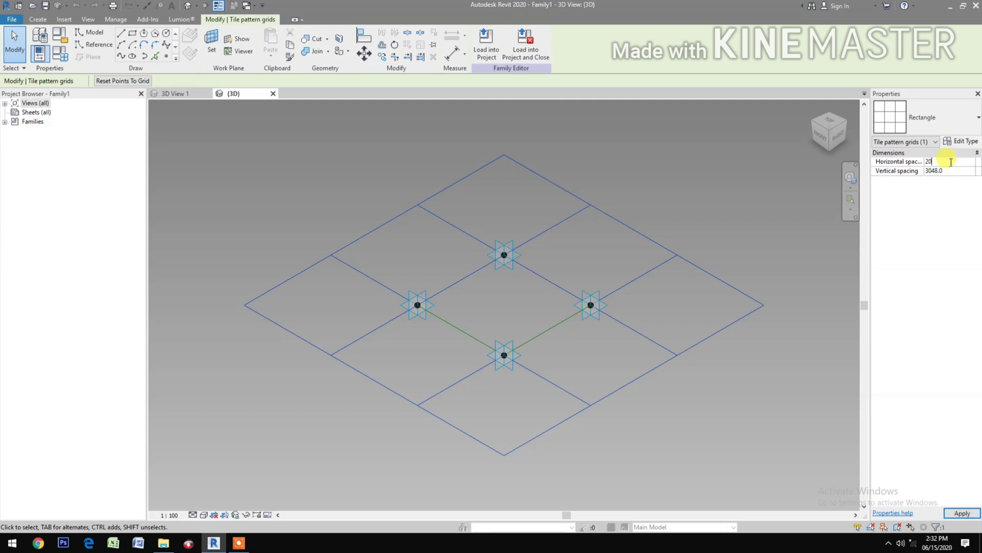
click(952, 171)
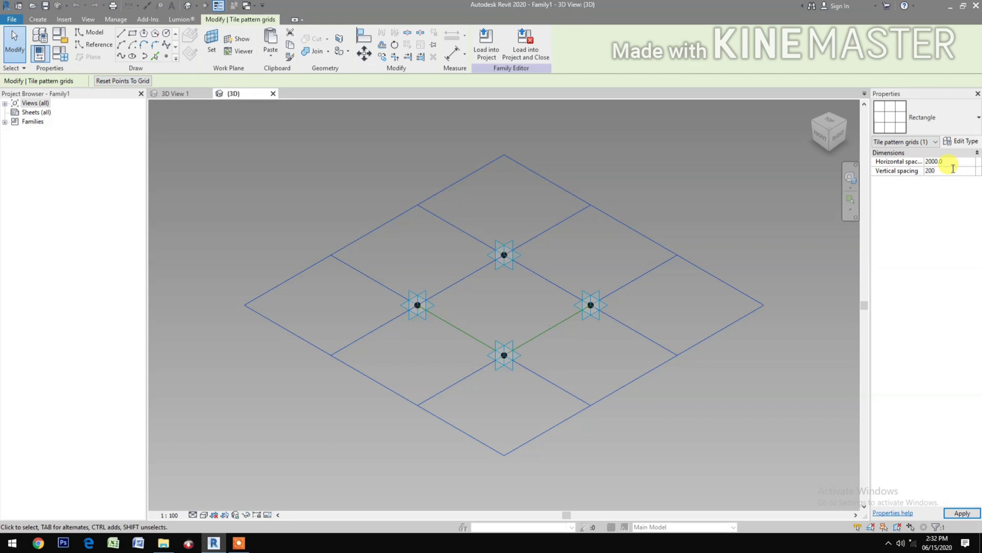
key(Return)
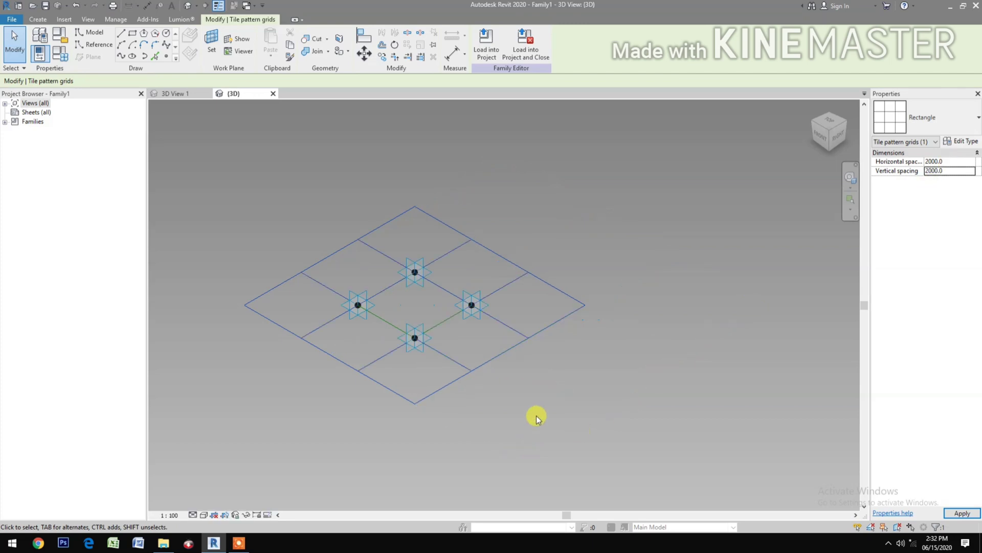
scroll(399, 370, up, 4)
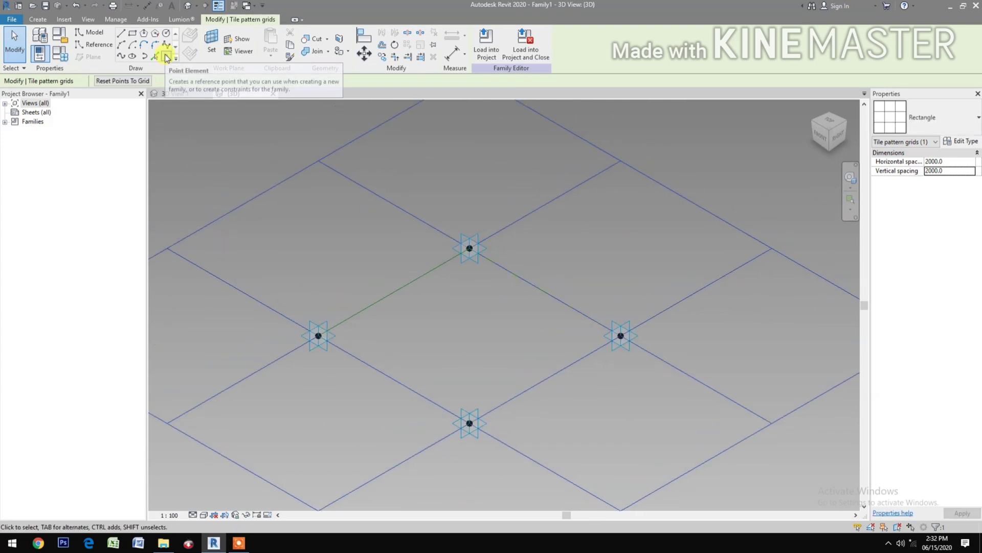
- Place reference points with Draw on Work Plane, hosting the first on the top placement point
click(166, 57)
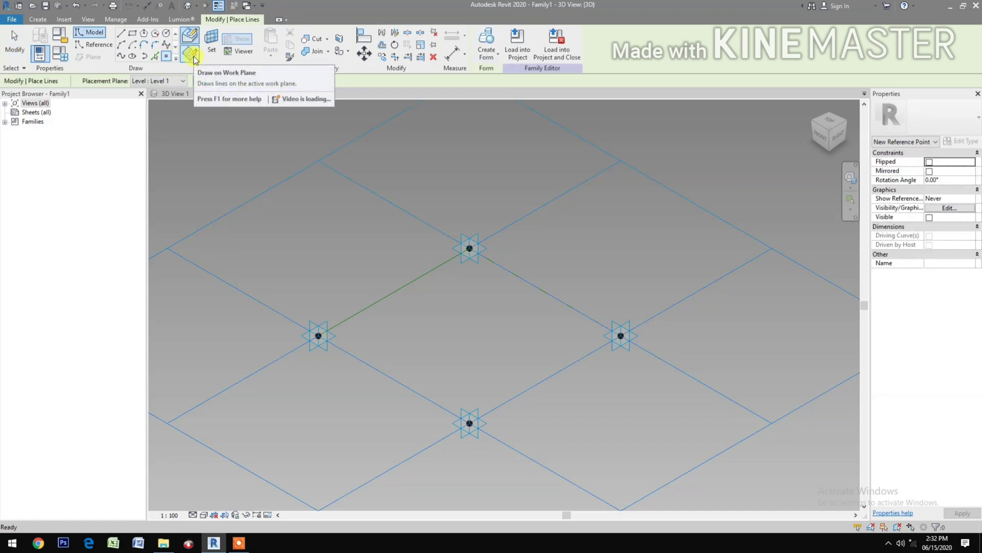
click(195, 60)
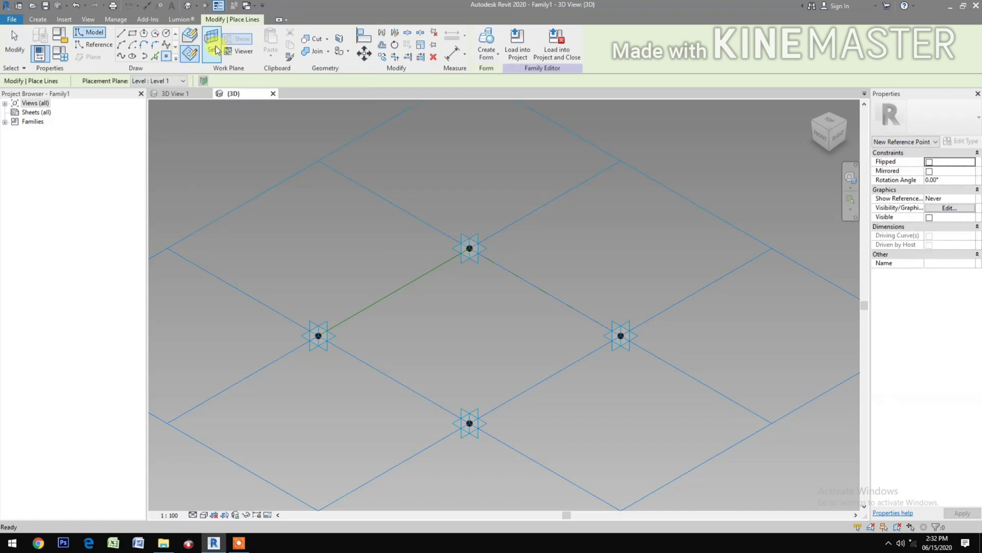
key(Escape)
key(Escape)
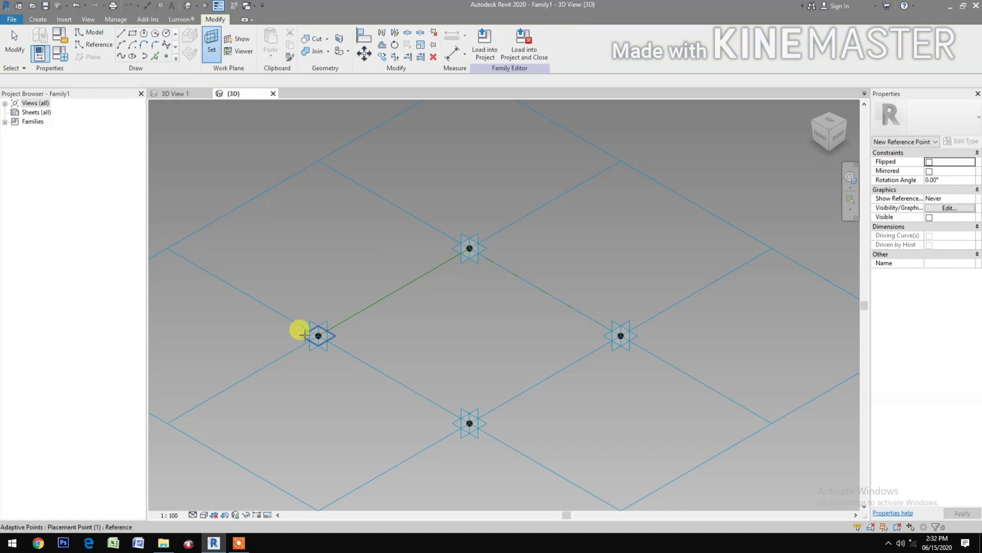
key(Return)
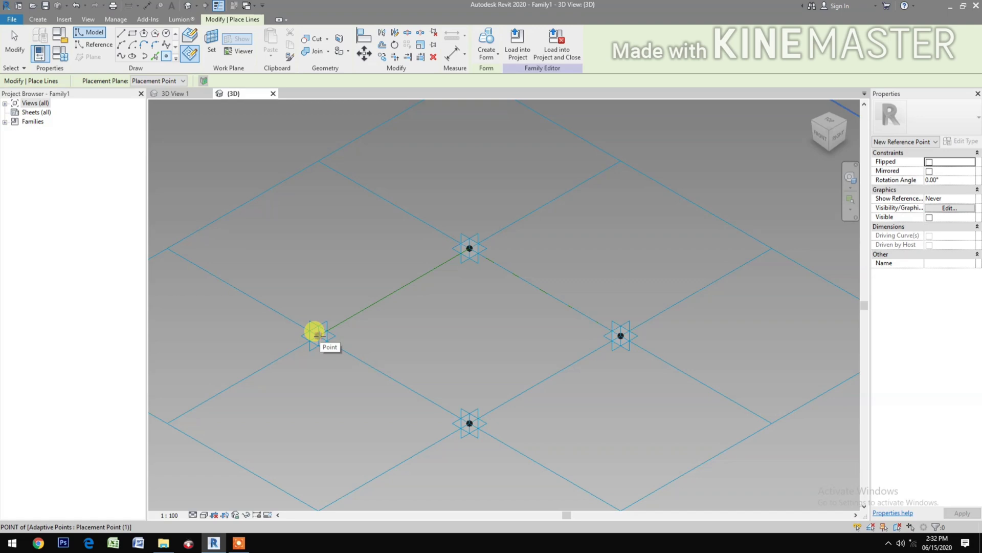
click(213, 45)
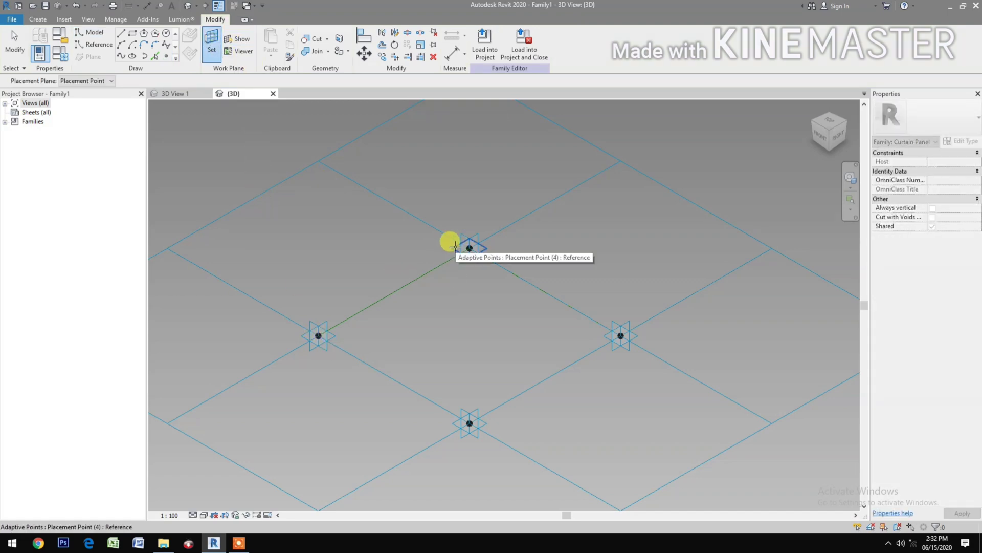
click(467, 247)
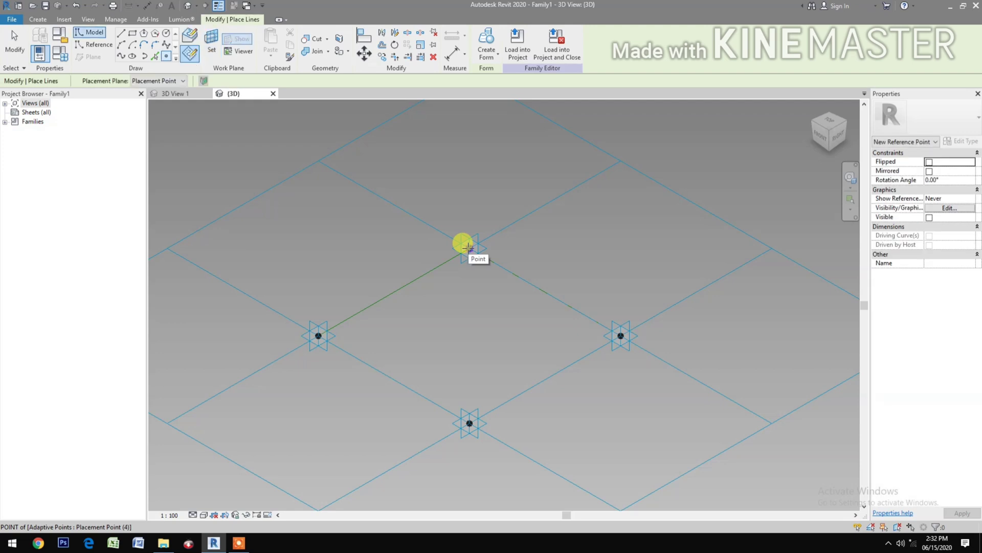
- Host reference points on the right and bottom placement points, then window-select all panel elements
click(211, 45)
key(Escape)
key(Escape)
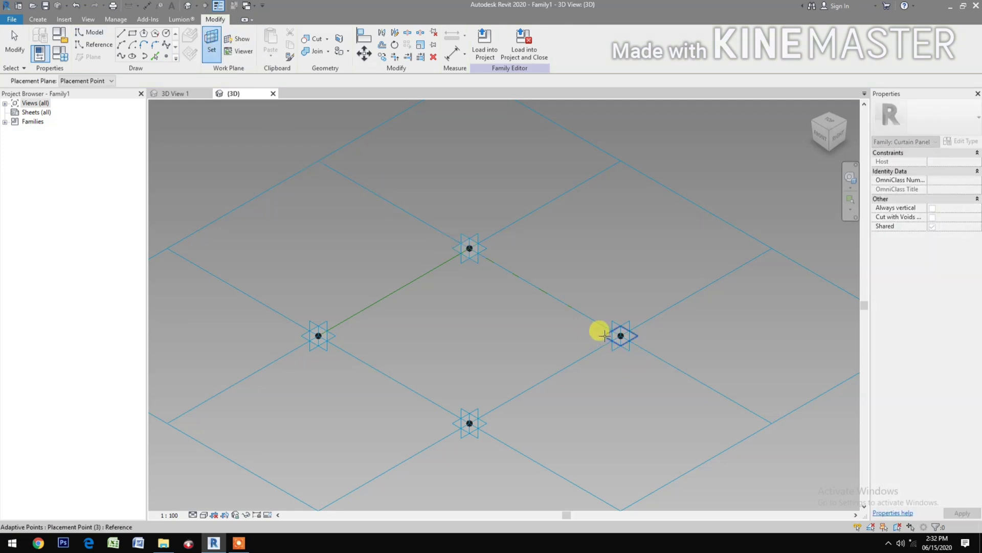
click(620, 336)
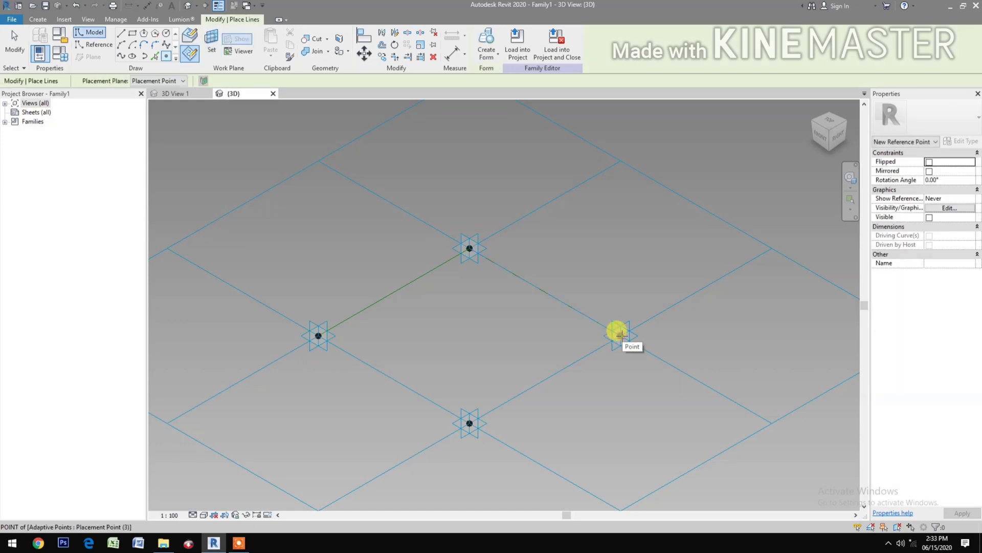
click(219, 48)
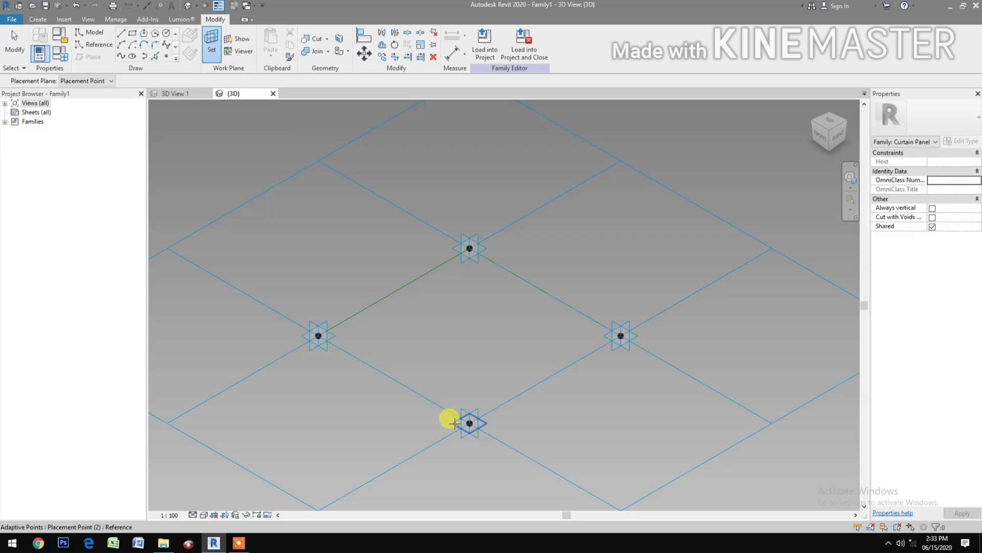
click(467, 424)
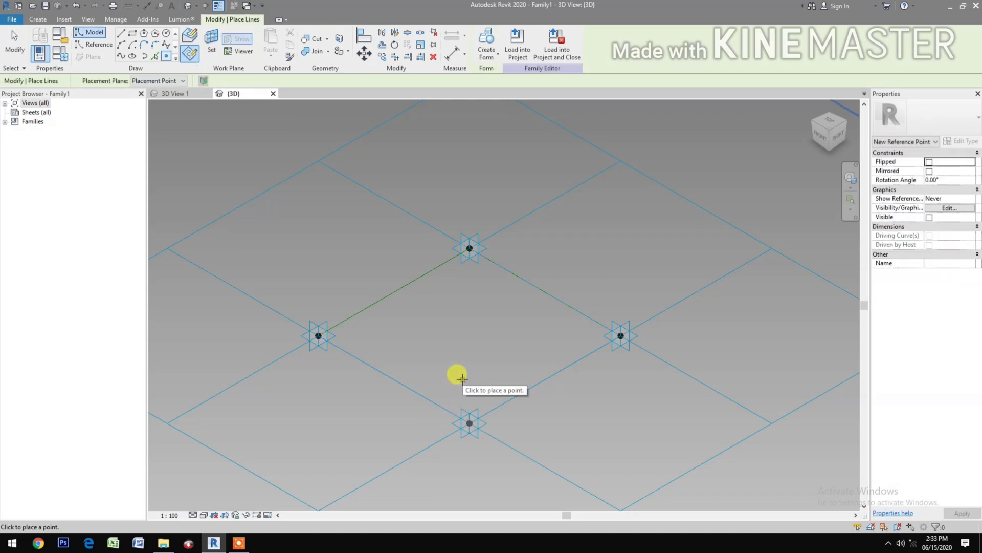
key(Escape)
key(Escape)
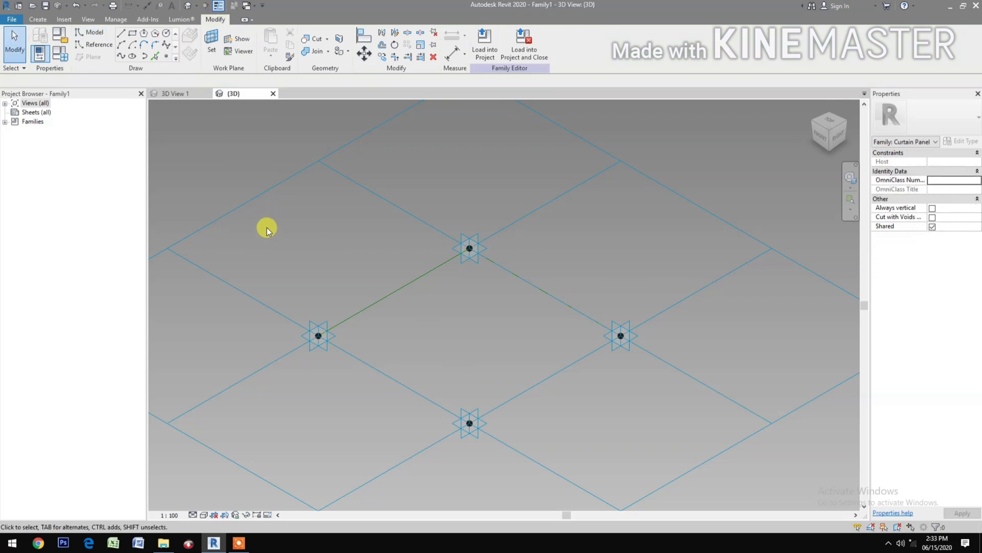
drag(266, 226, 646, 446)
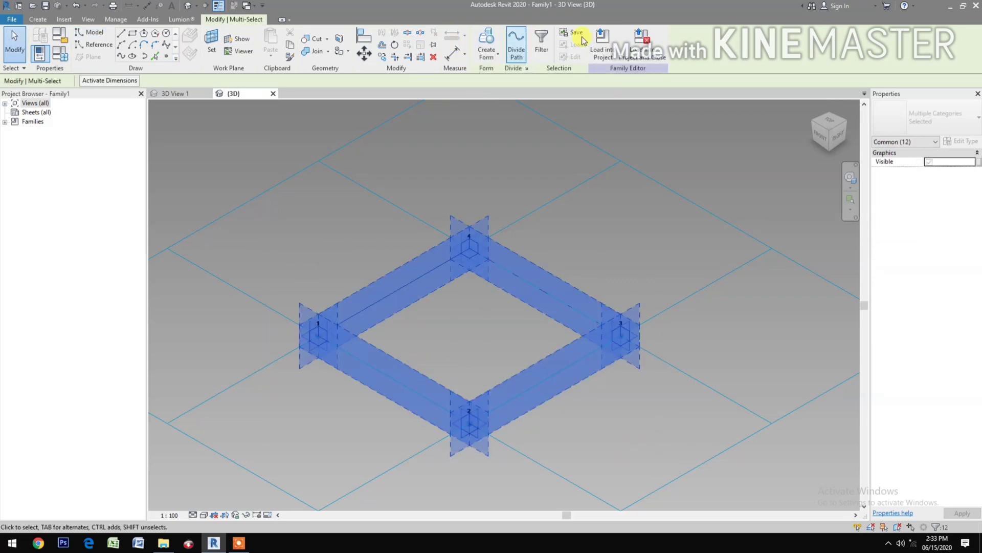
- Filter the selection down to only the reference points
click(543, 46)
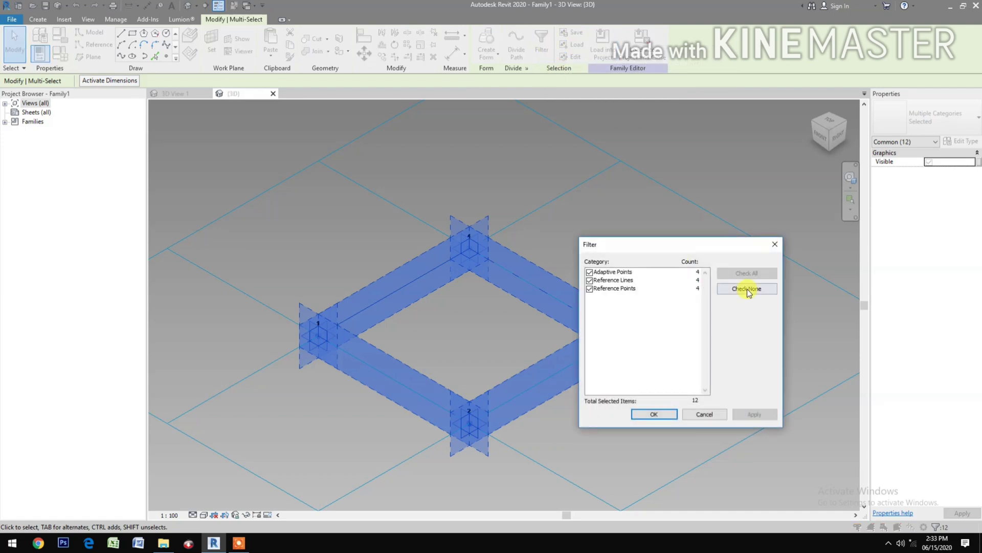
click(590, 289)
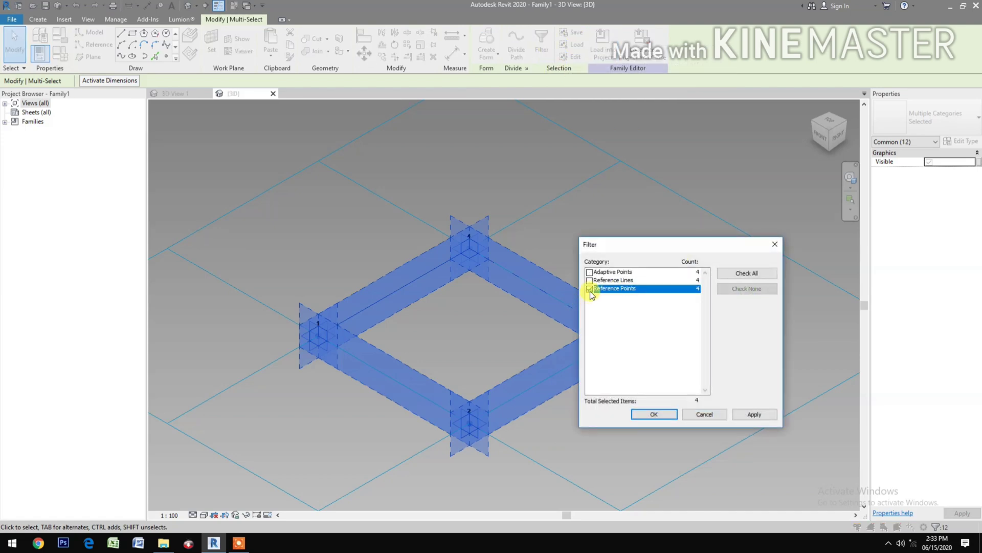
click(659, 414)
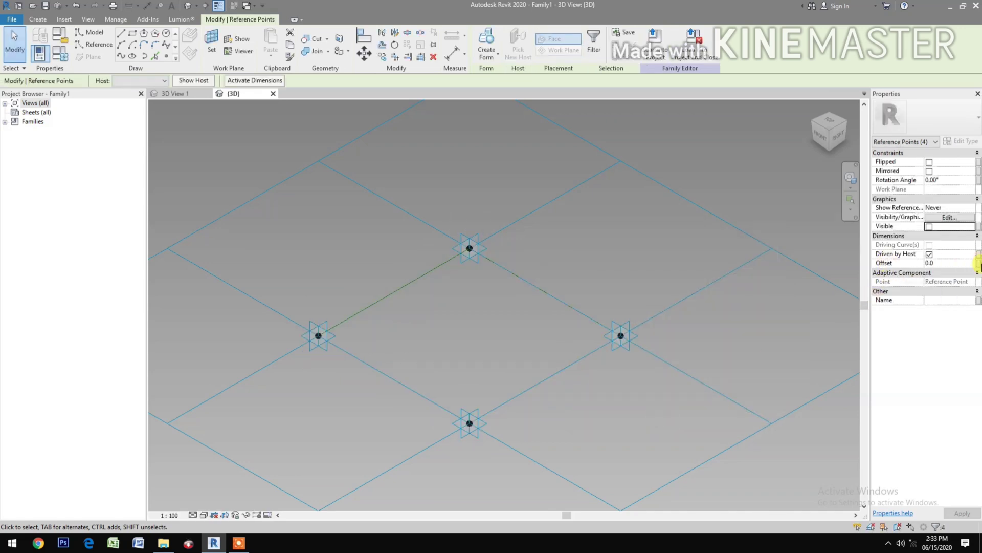
- Associate the points' Offset with a new family parameter named Offset
click(978, 264)
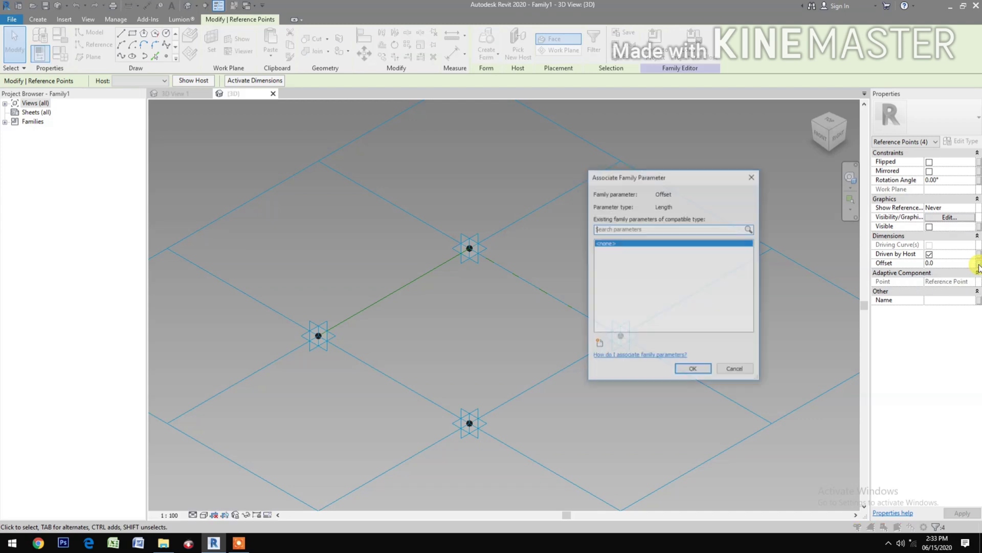
click(599, 346)
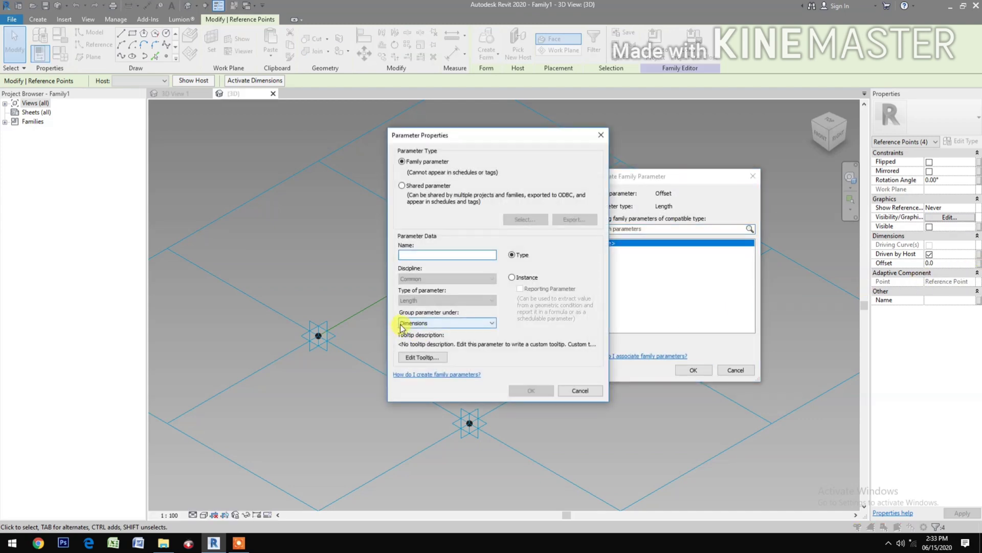
text(Offset)
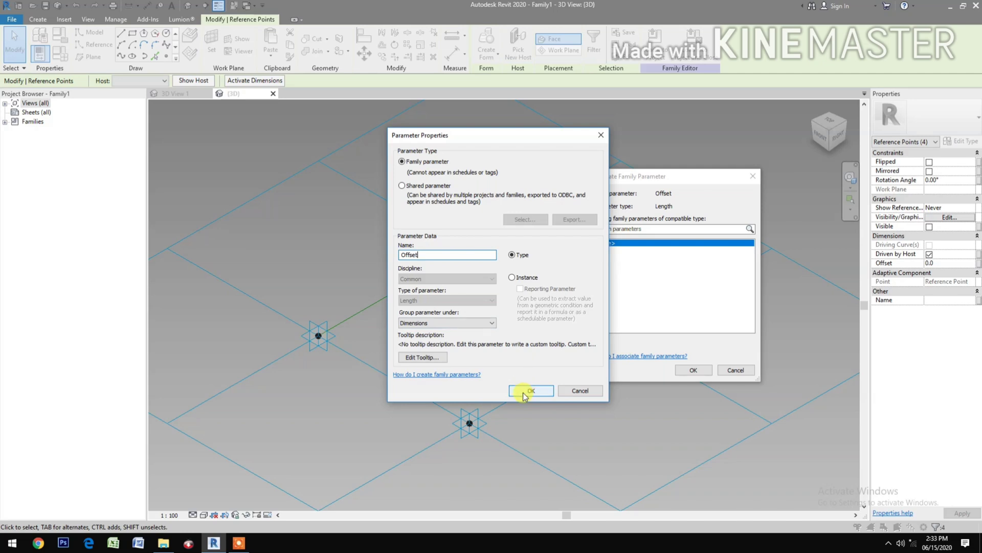
click(524, 391)
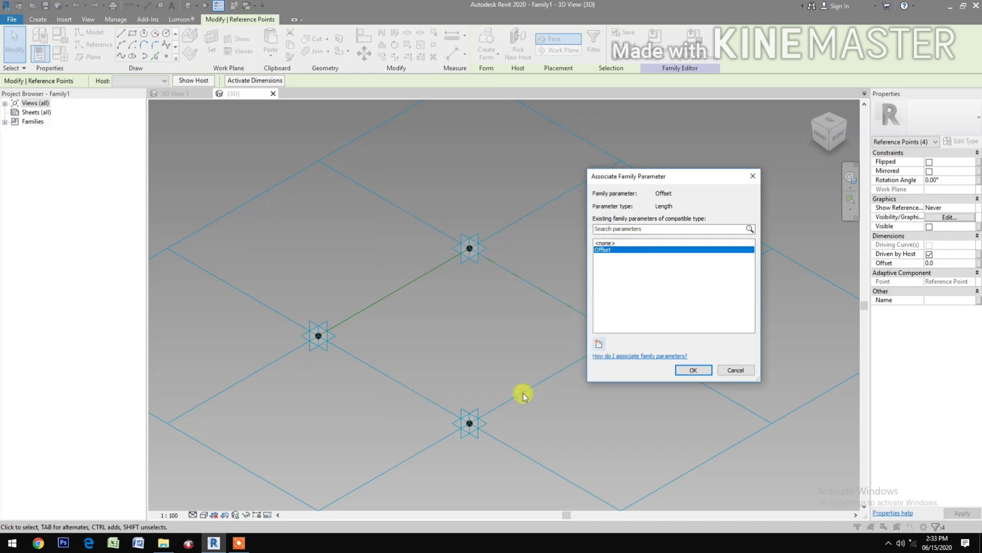
click(702, 375)
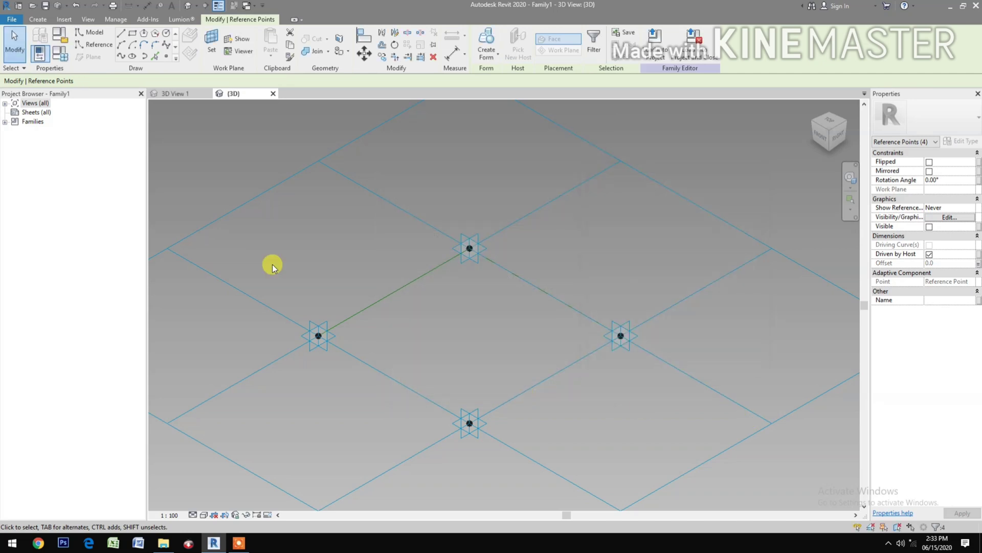
- Set the Offset parameter to 1500 in Family Types and apply it to the points
click(61, 60)
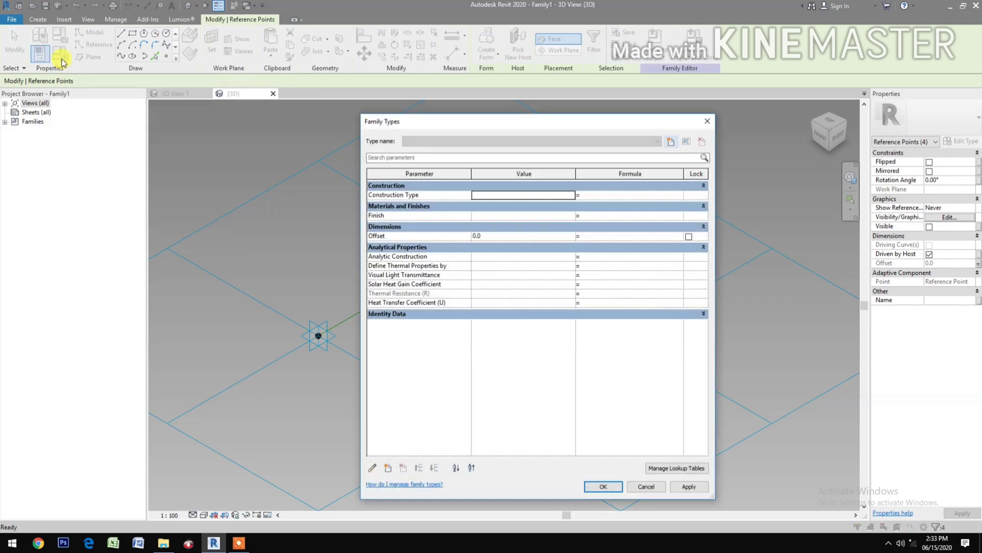
click(514, 237)
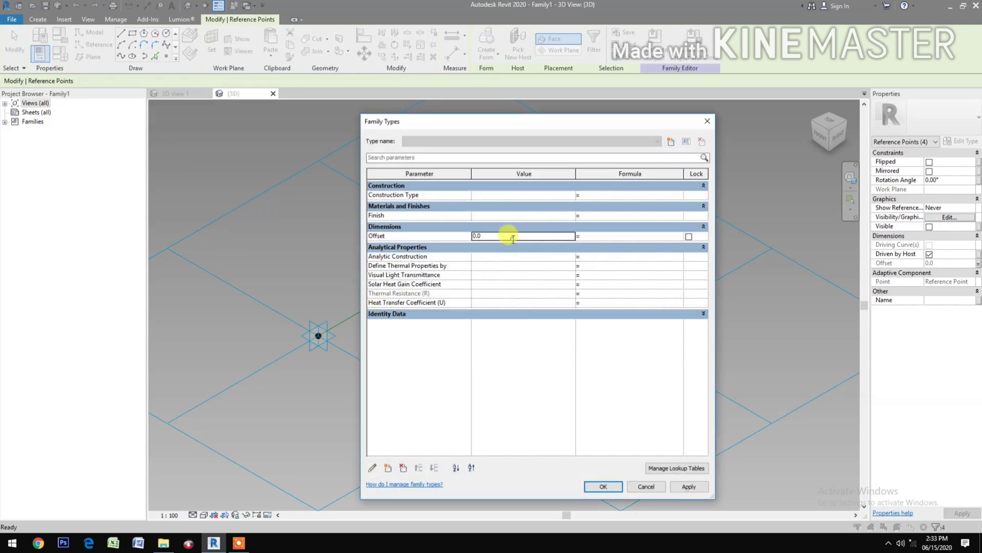
text(150)
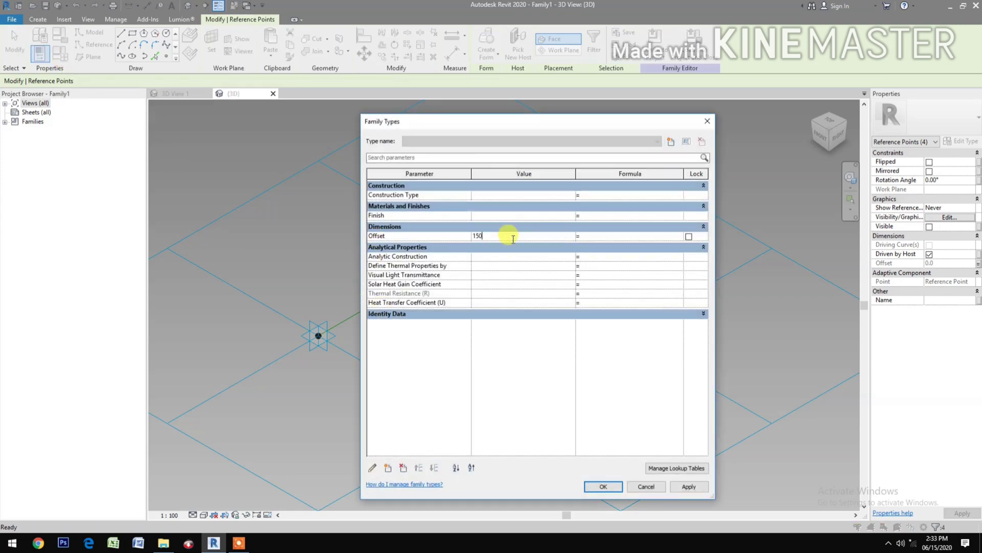
text(0)
click(676, 487)
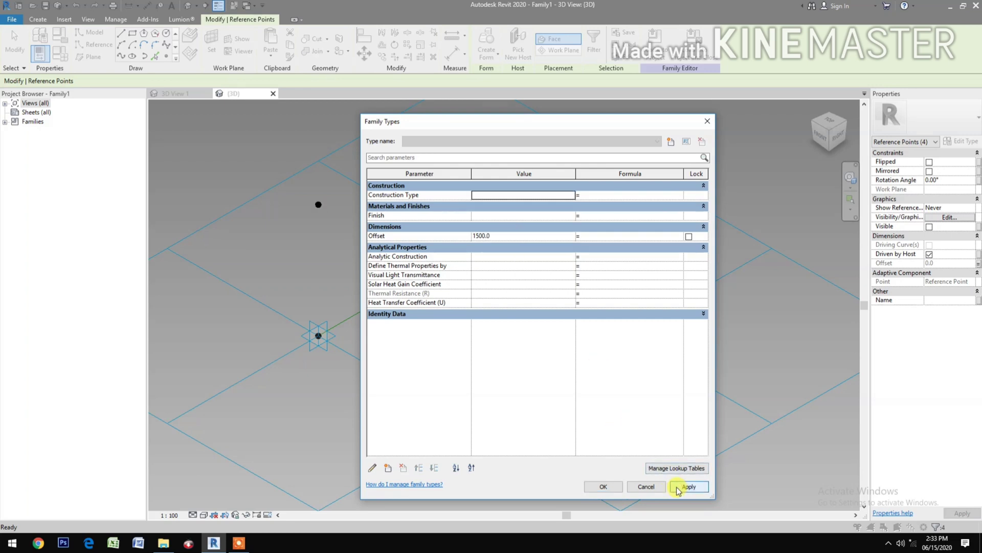
click(603, 487)
click(528, 436)
middle_drag(528, 436, 578, 454)
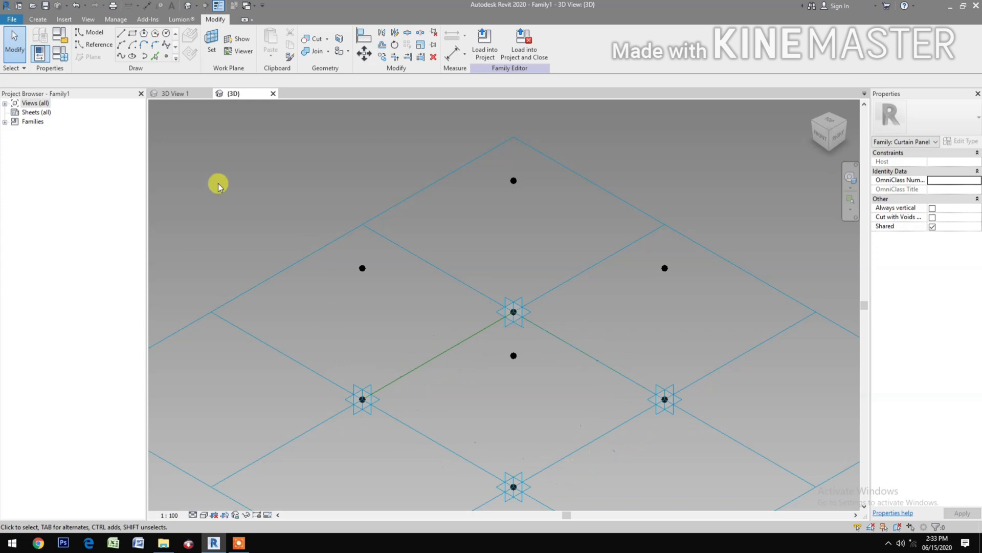
- Join the two upper raised points with a spline marked Is Reference Line
drag(281, 121, 566, 286)
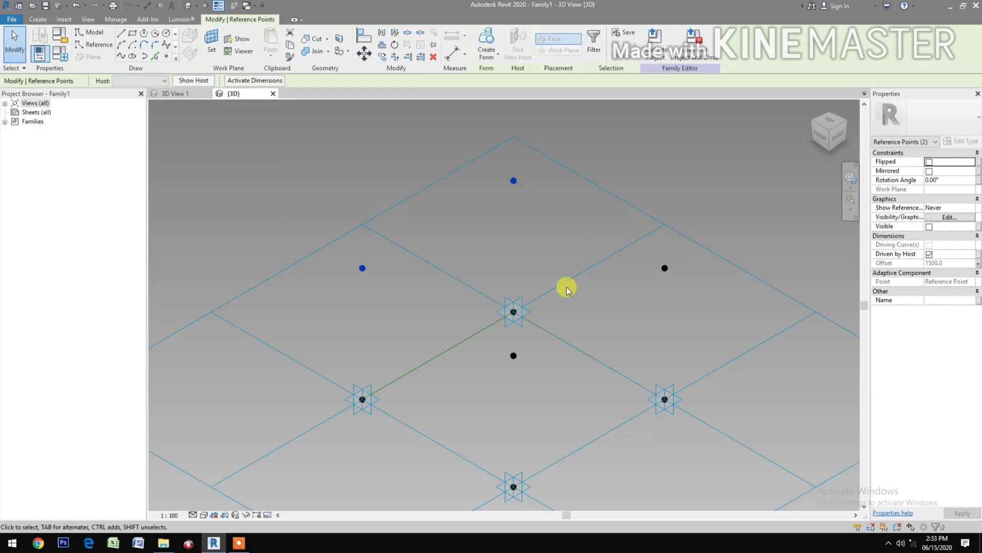
click(121, 58)
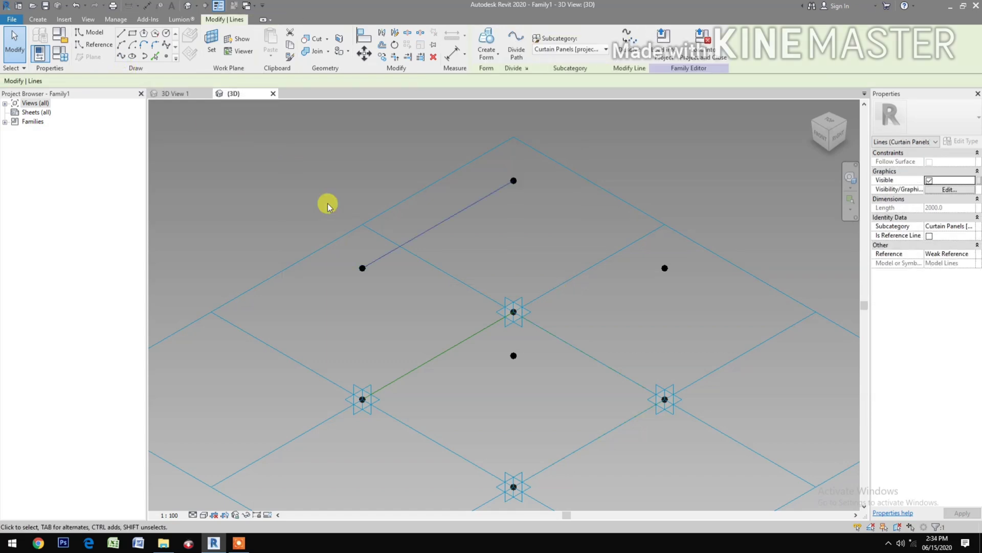
click(929, 235)
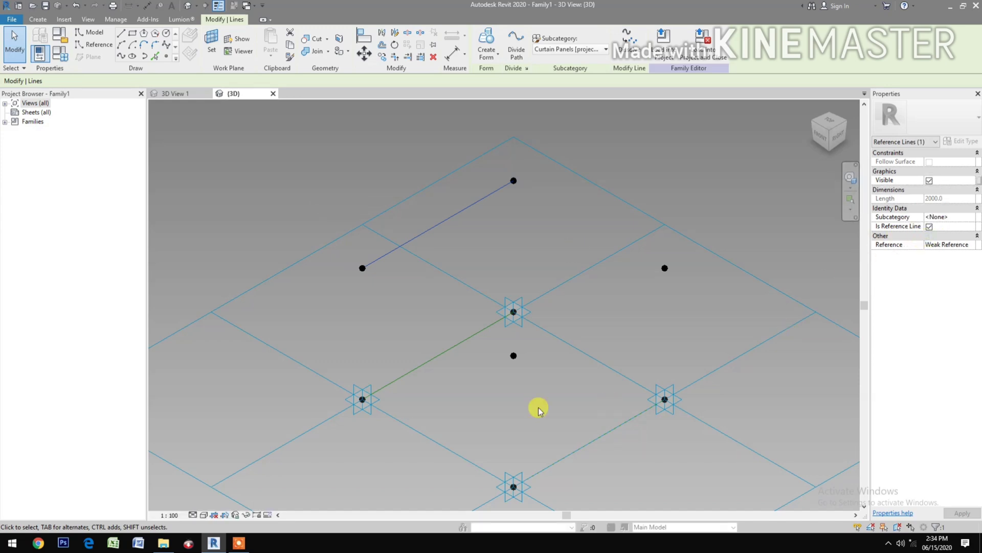
click(479, 399)
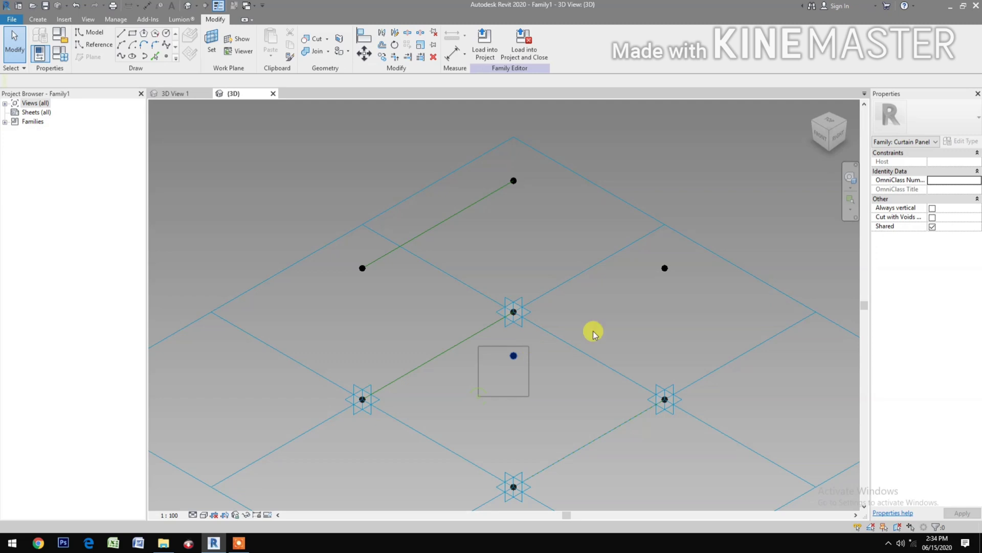
- Join the centre and right raised points with a second reference line
click(616, 318)
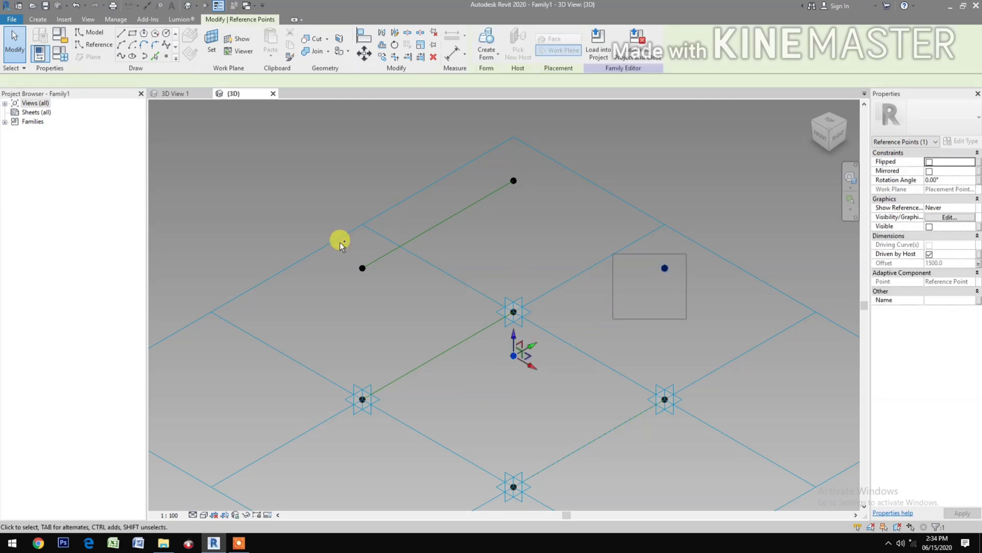
click(121, 64)
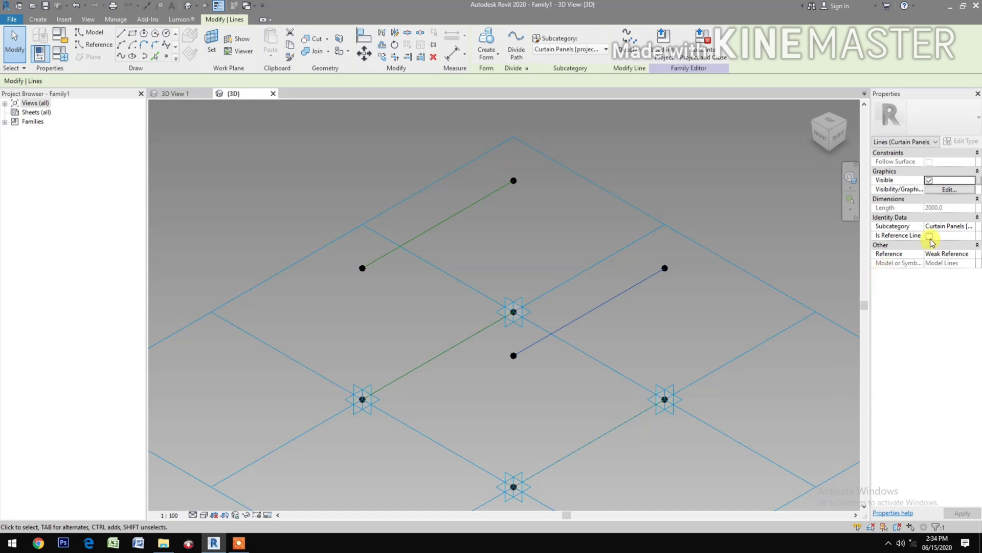
click(929, 236)
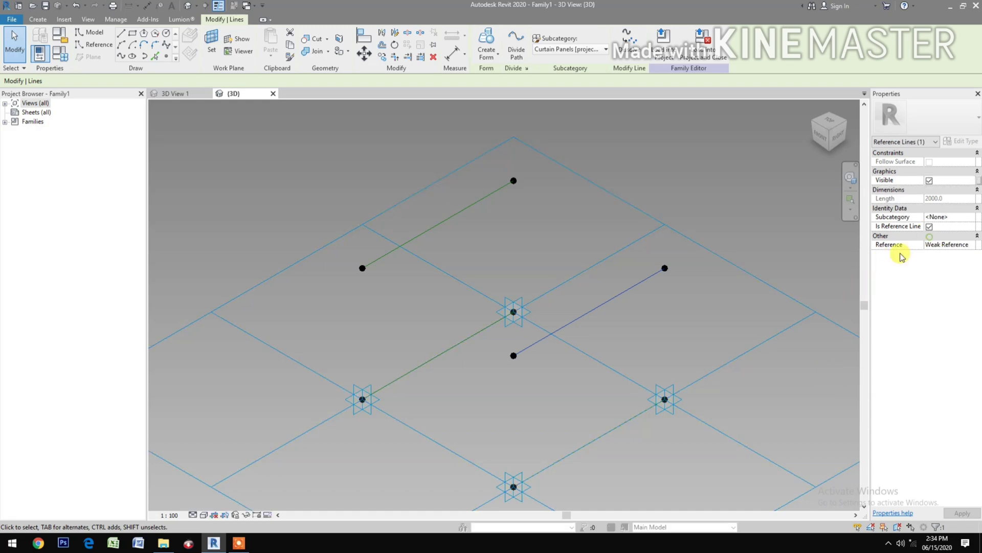
click(651, 468)
middle_drag(626, 463, 607, 439)
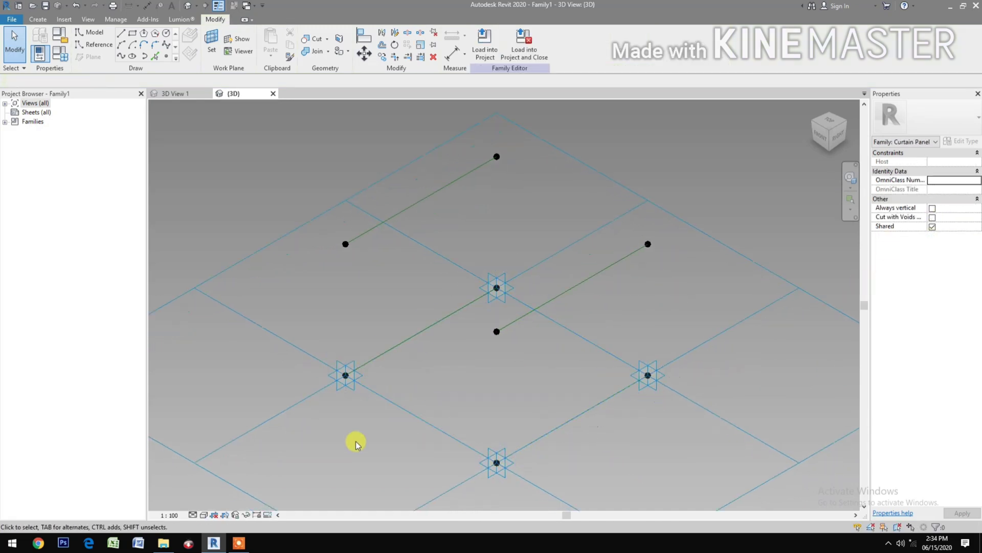
drag(315, 447, 362, 221)
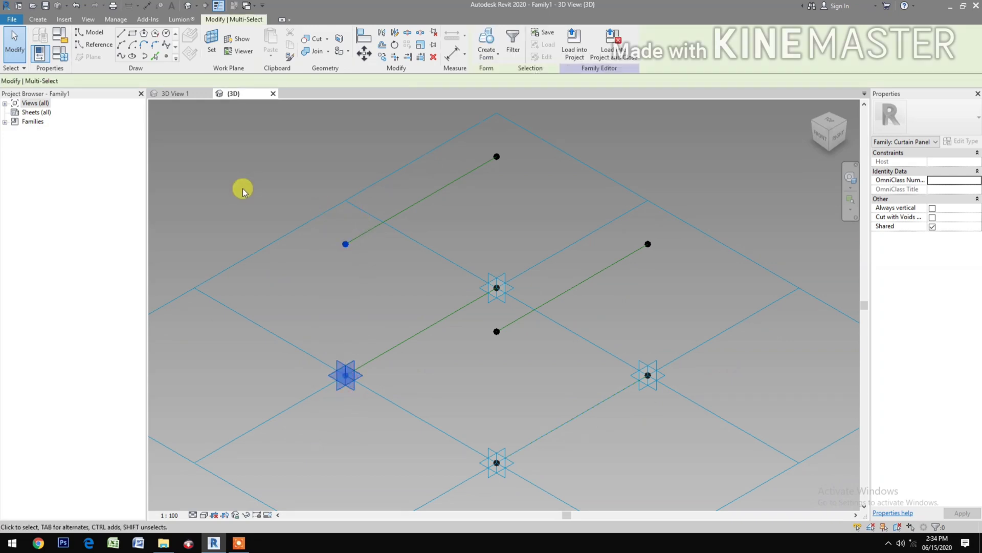
- Draw vertical reference lines at the left corner and the top centre point
click(122, 56)
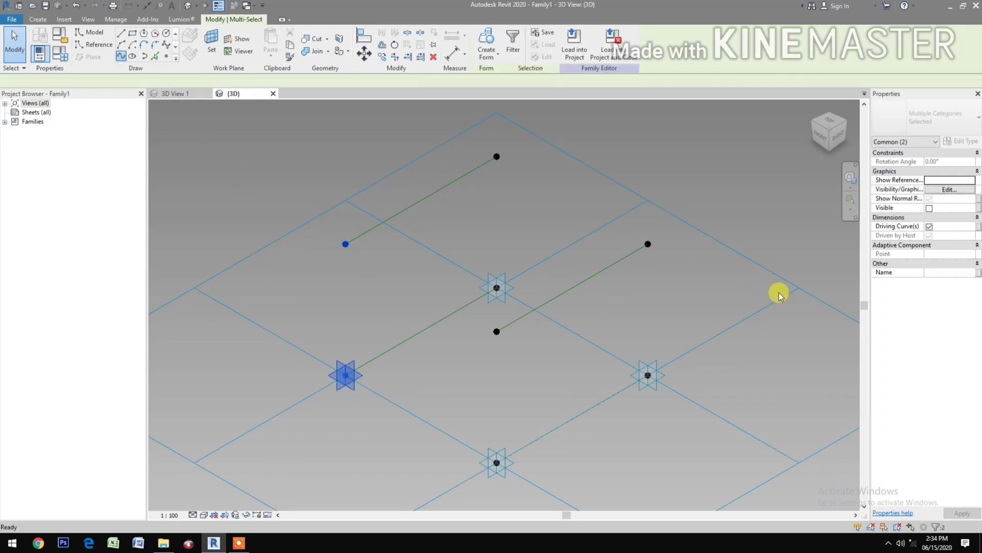
click(929, 235)
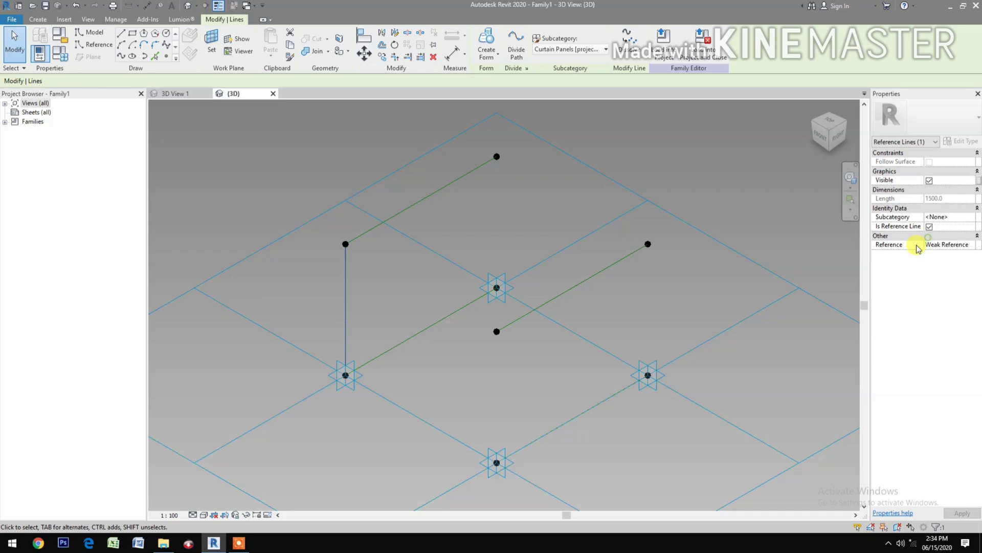
click(480, 313)
drag(480, 312, 531, 154)
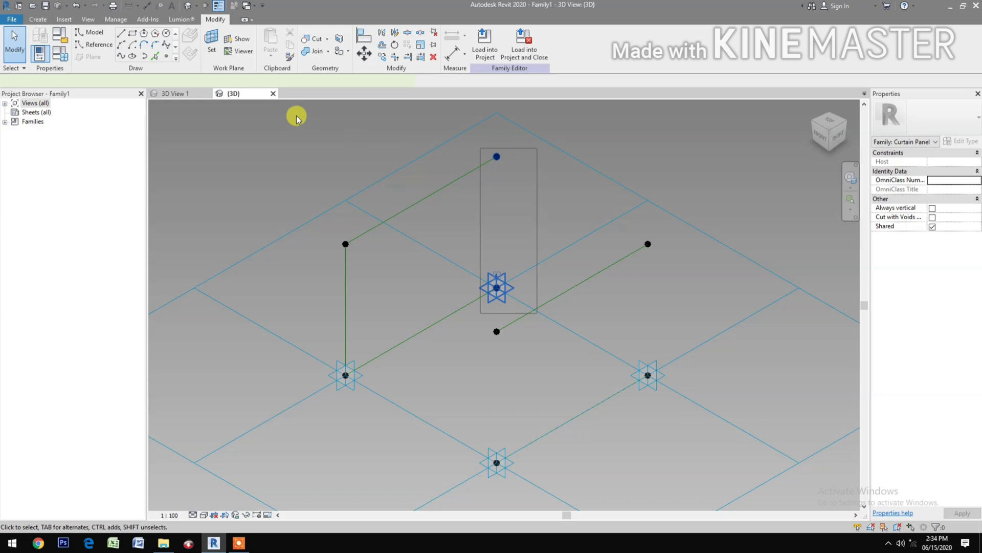
click(118, 58)
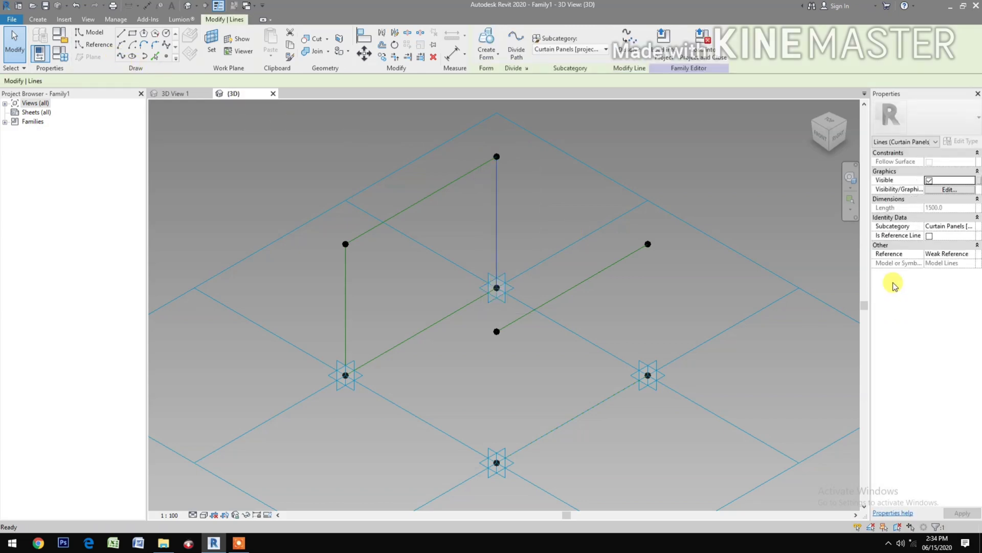
click(930, 237)
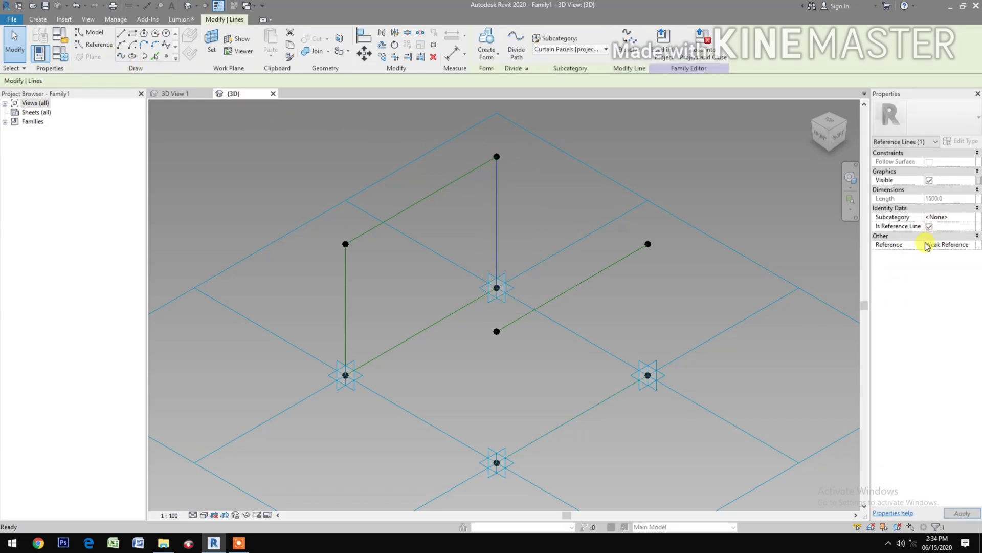
click(609, 452)
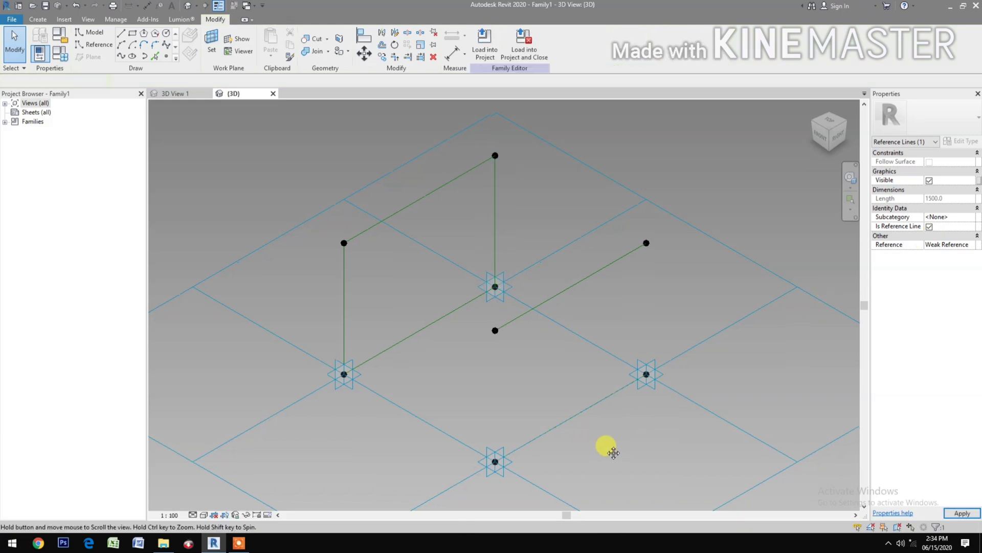
- Draw vertical reference lines at the bottom centre and right corner points
drag(447, 494, 501, 427)
drag(507, 378, 523, 300)
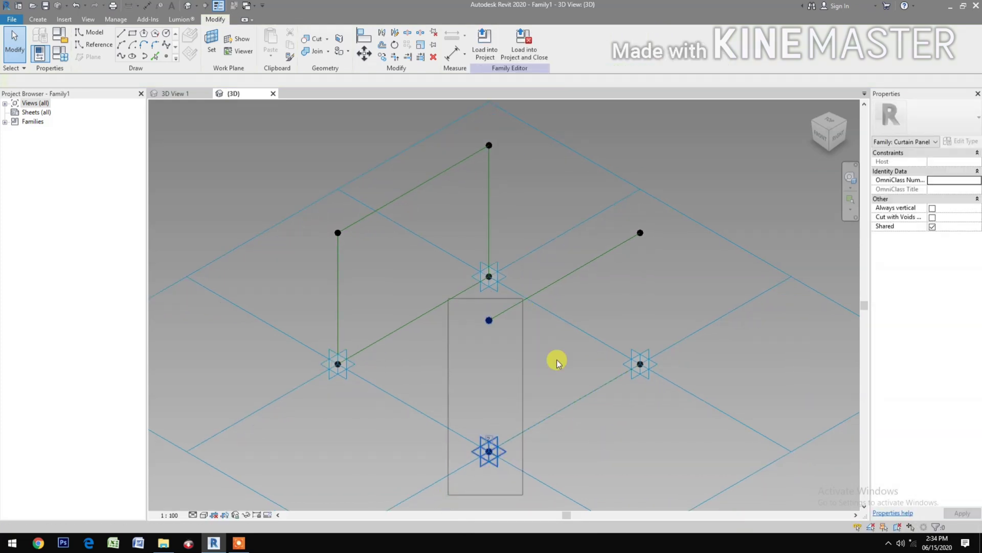
click(121, 56)
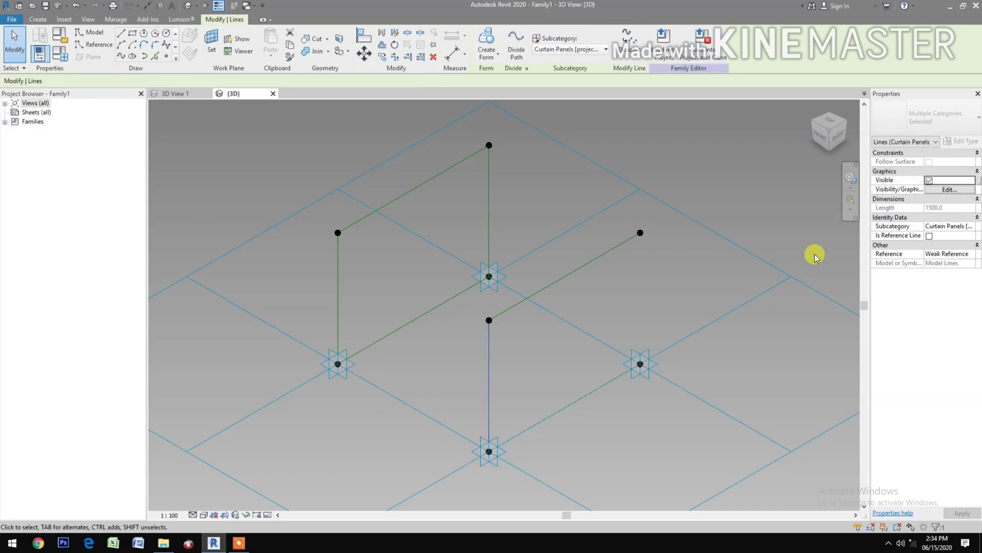
click(929, 236)
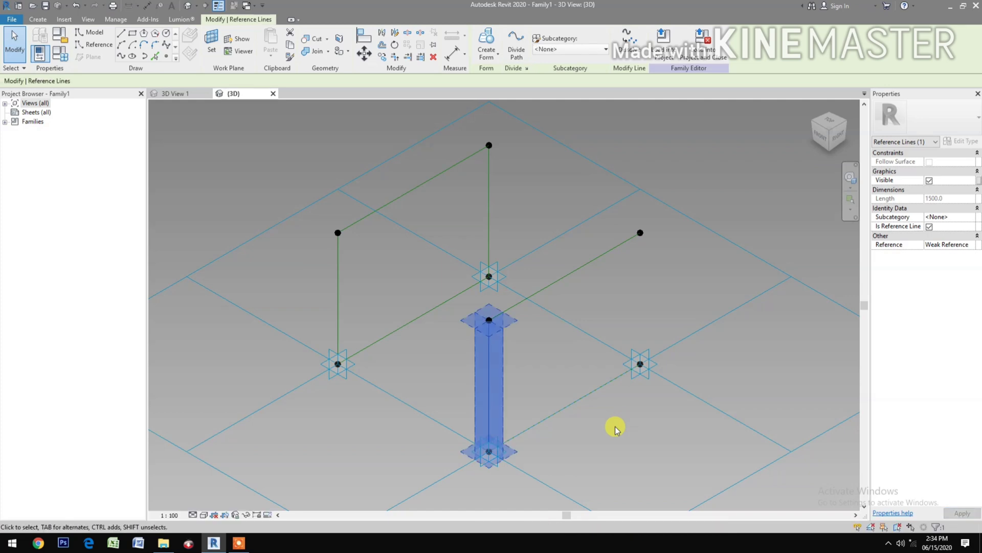
key(Escape)
mouse_move(615, 426)
mouse_down()
mouse_move(652, 361)
mouse_move(682, 222)
mouse_up()
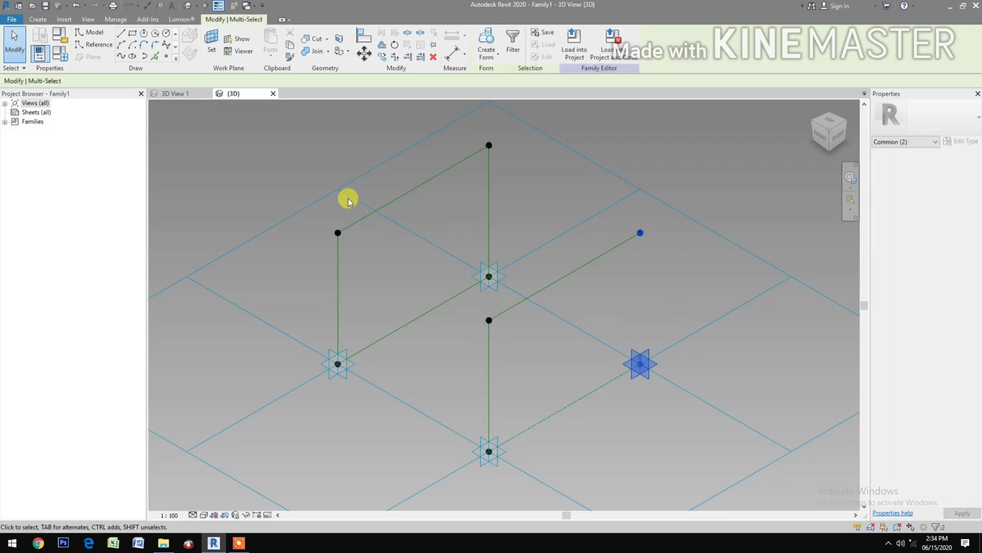
click(121, 58)
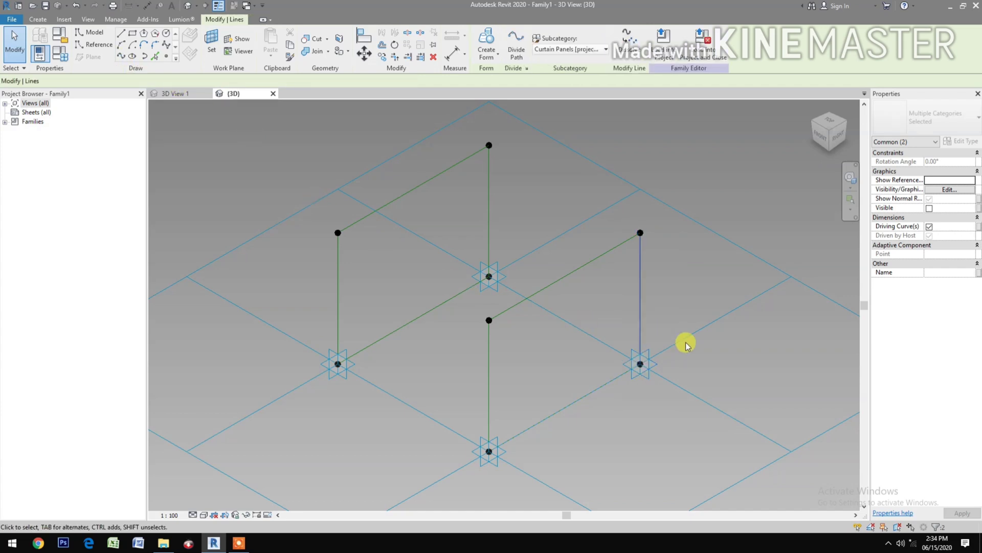
click(929, 235)
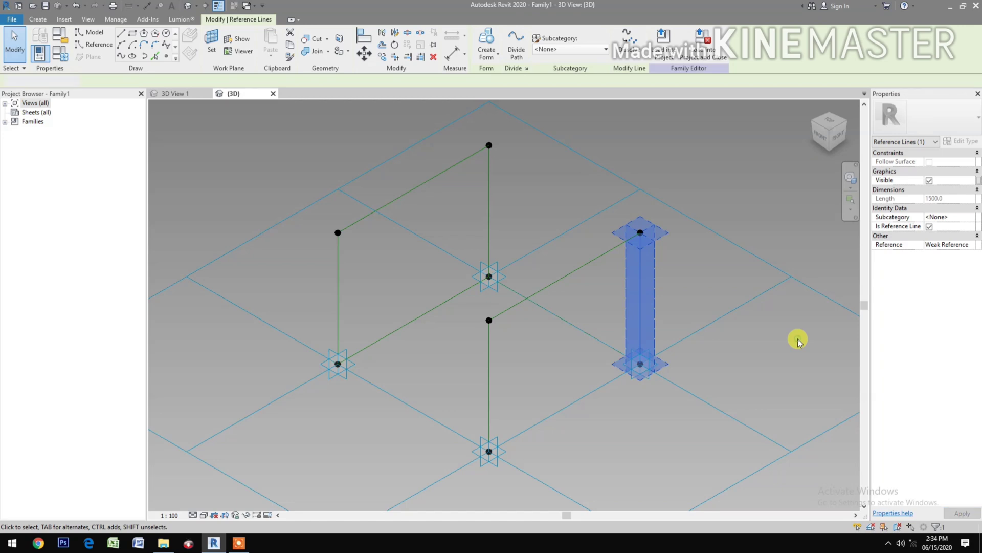
click(799, 341)
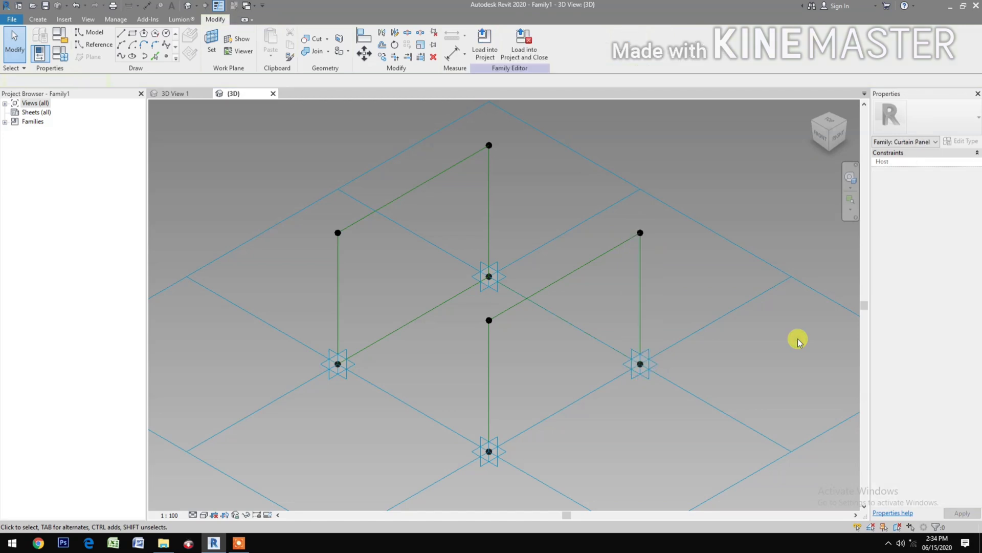
- Place reference points at the four vertical lines' midpoints and on the front left and right base lines
click(167, 57)
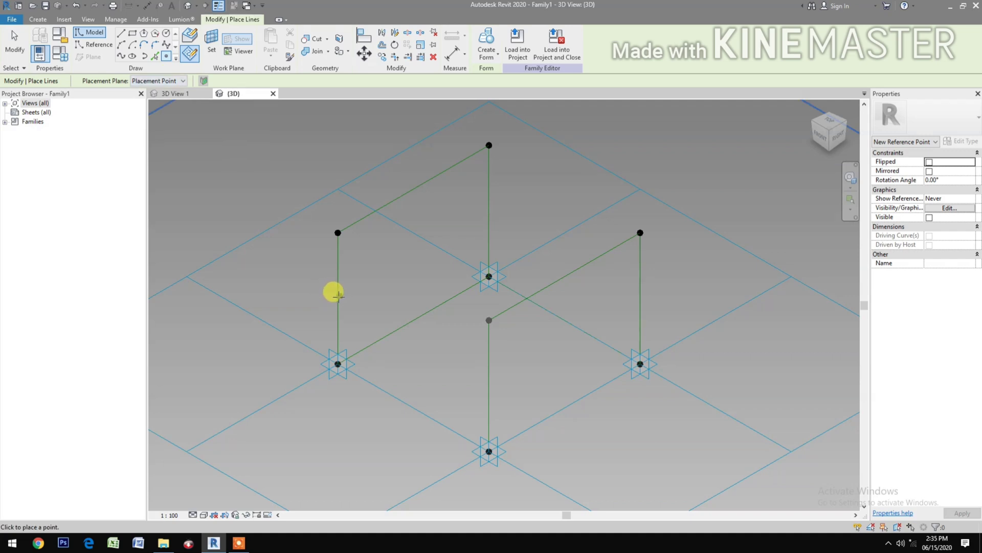
click(271, 129)
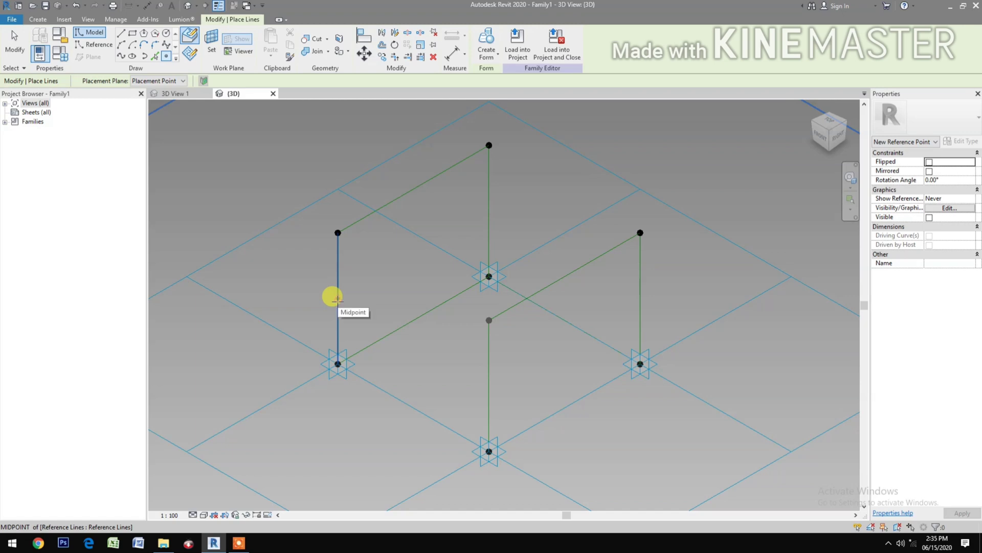
click(338, 298)
click(488, 211)
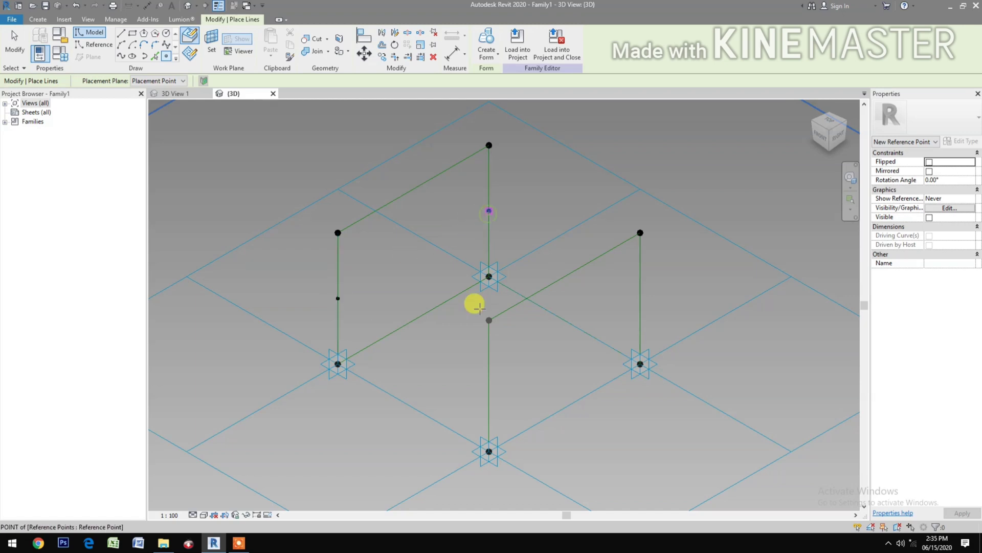
click(489, 386)
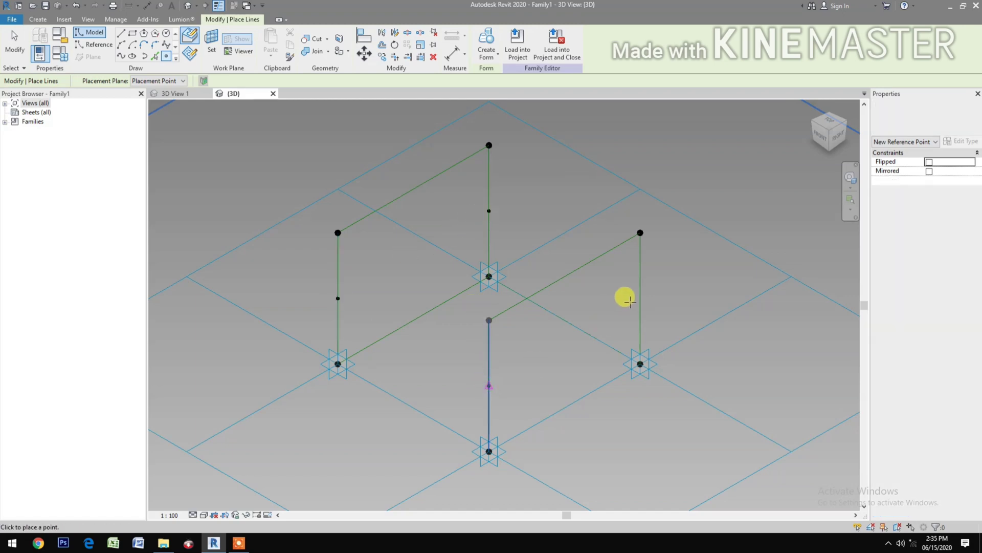
click(639, 306)
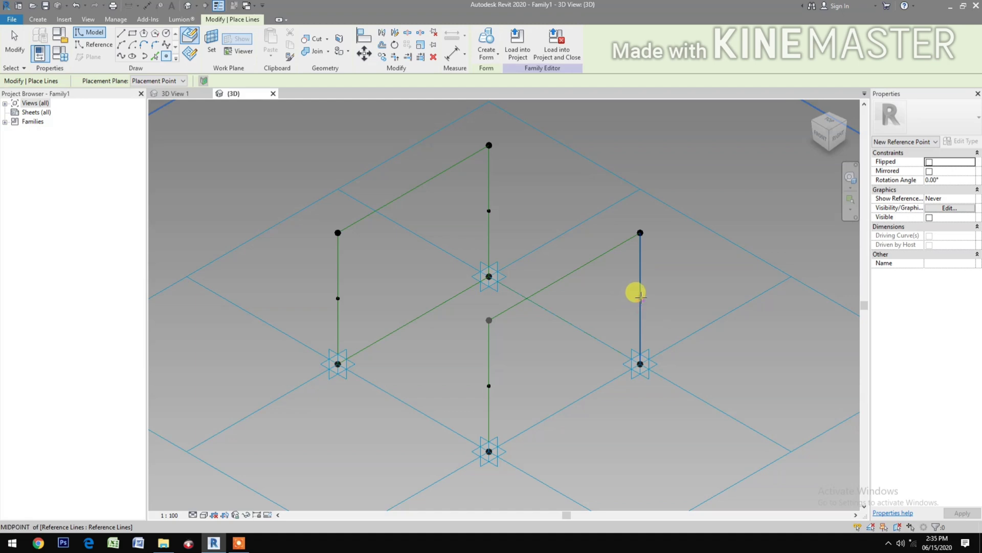
click(545, 450)
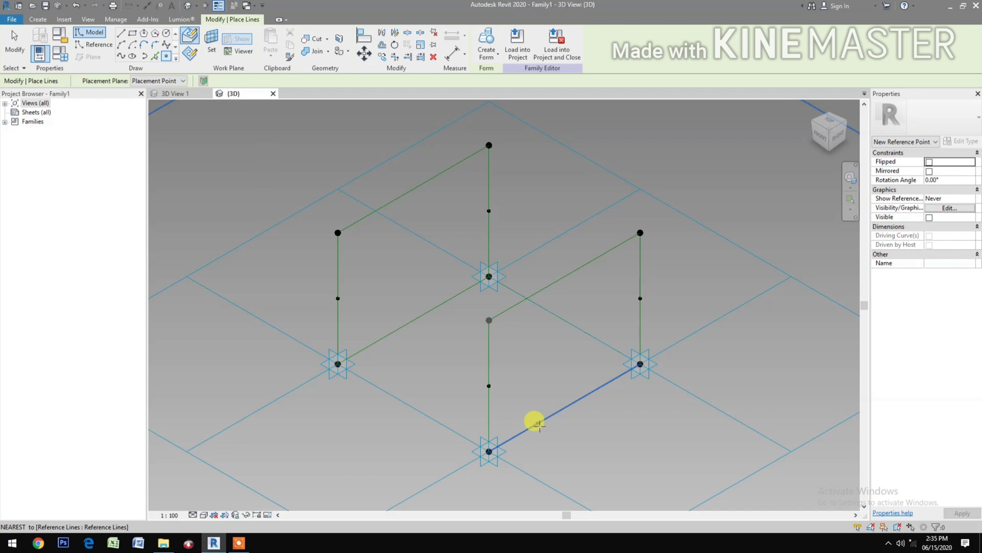
click(538, 423)
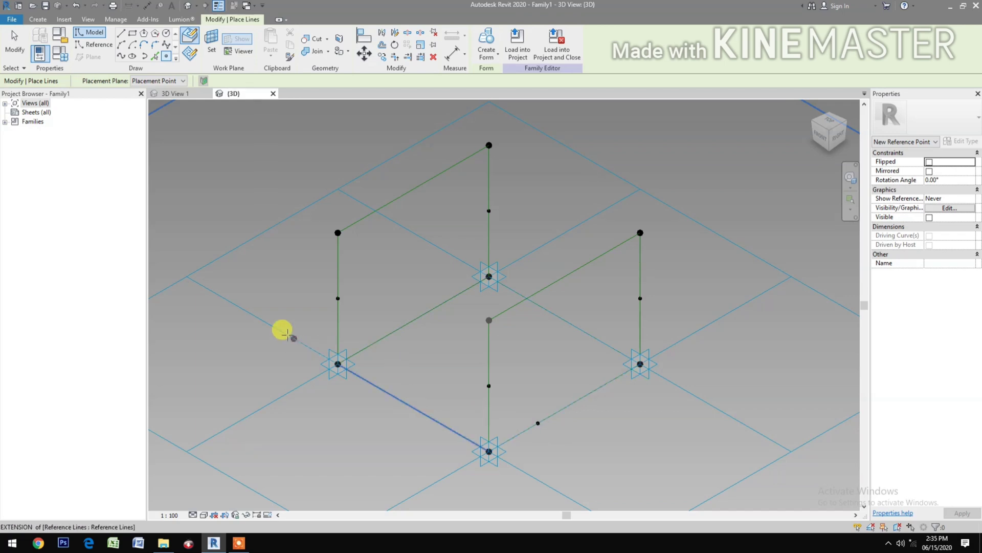
click(377, 341)
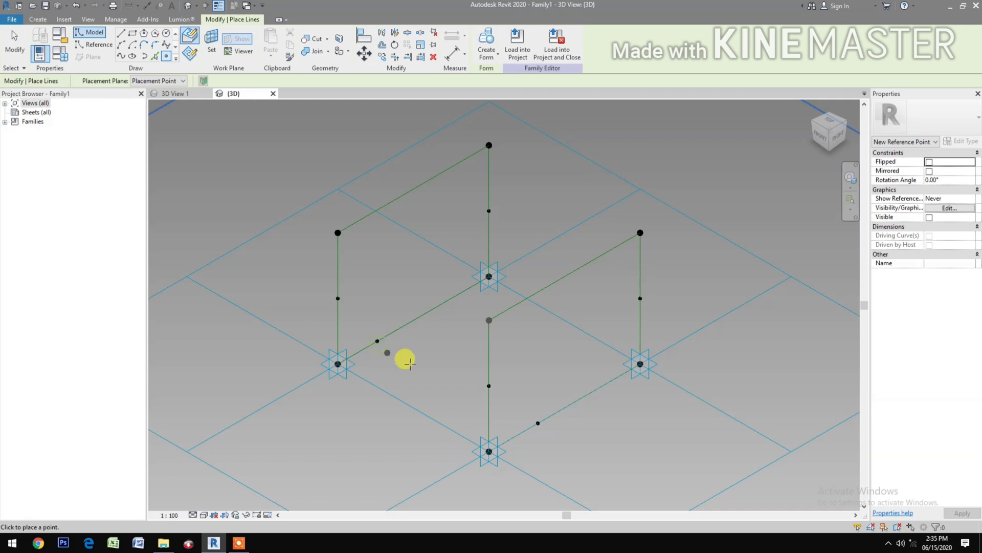
key(Escape)
key(Escape)
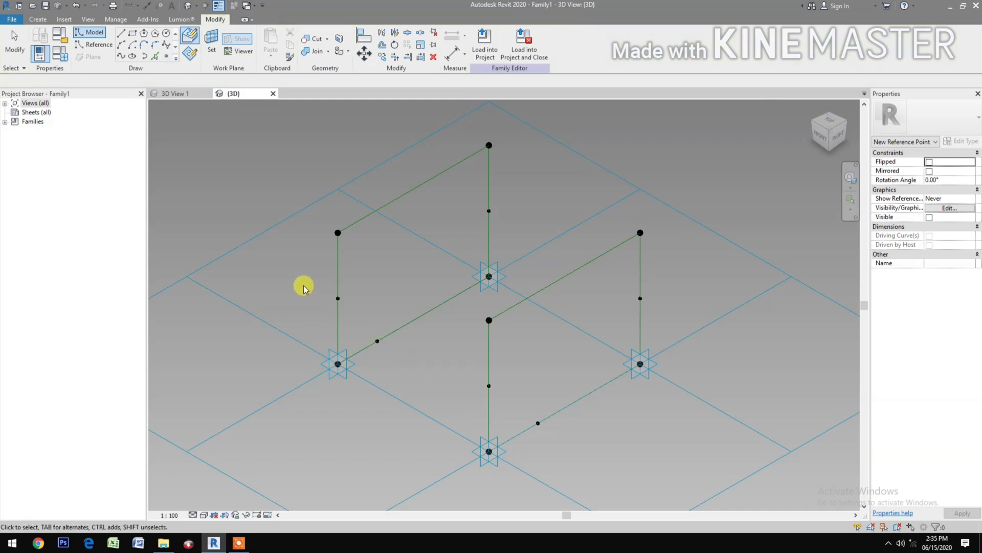
- Join the left and upper centre midpoints with a reference line
click(337, 303)
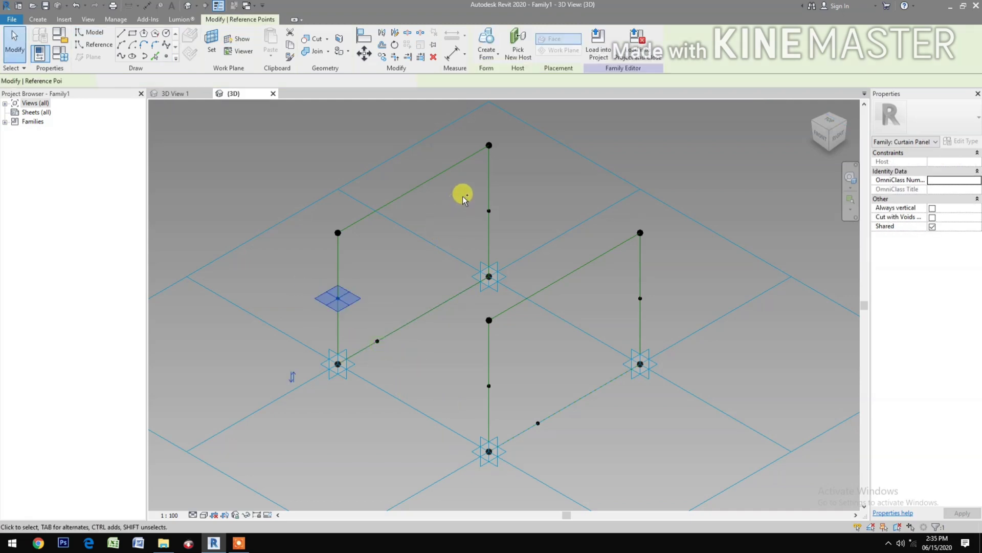
ctrl+click(508, 220)
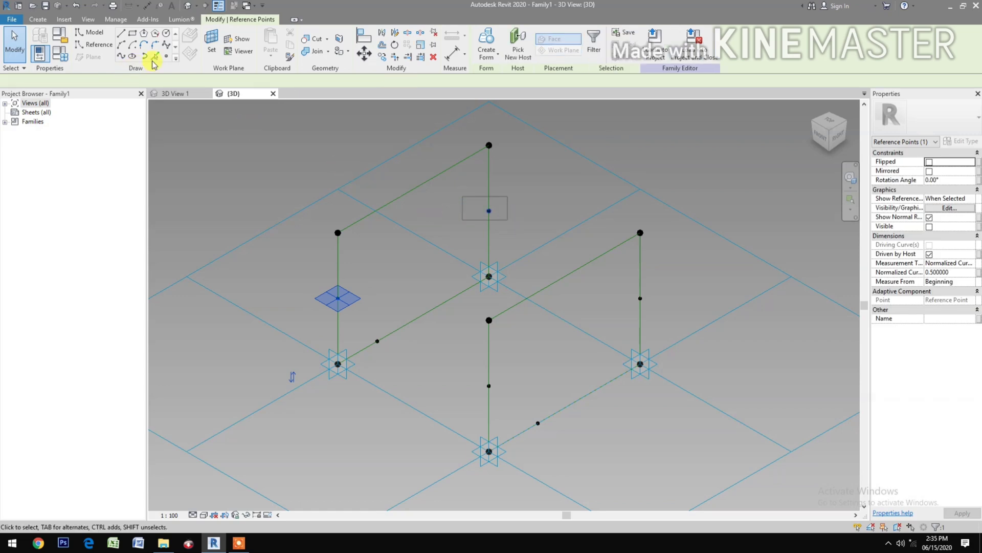
click(121, 56)
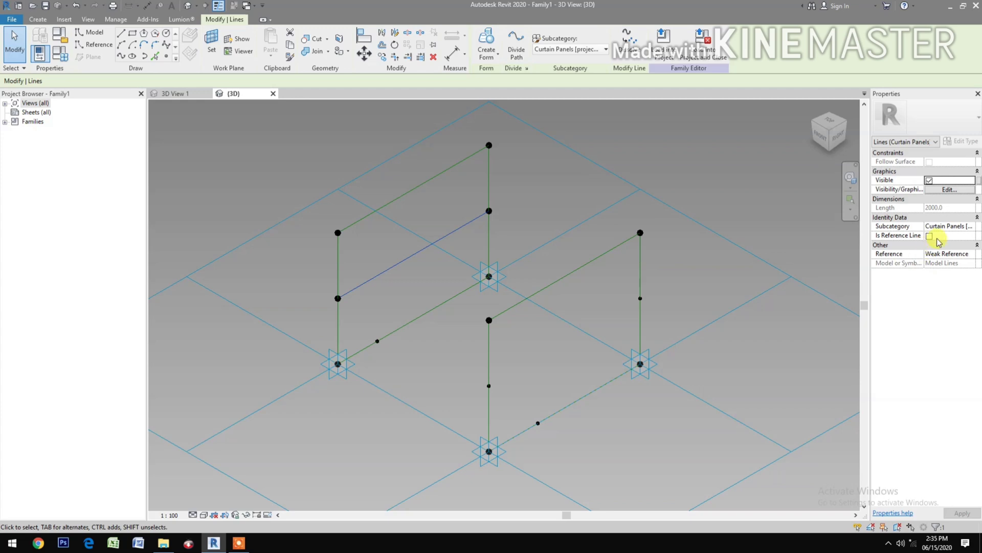
click(931, 236)
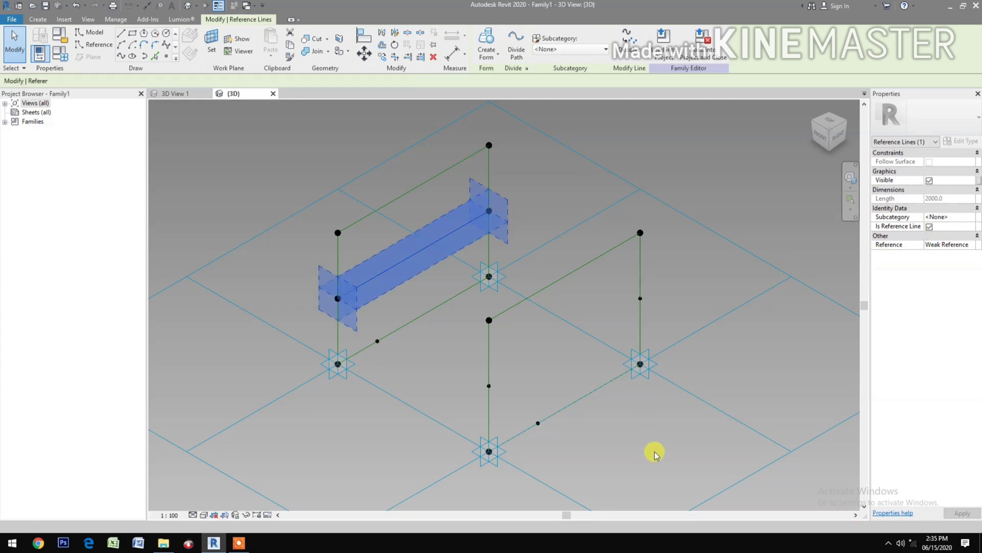
click(452, 365)
- Join the lower centre and right midpoints with a second reference line
drag(454, 363, 536, 374)
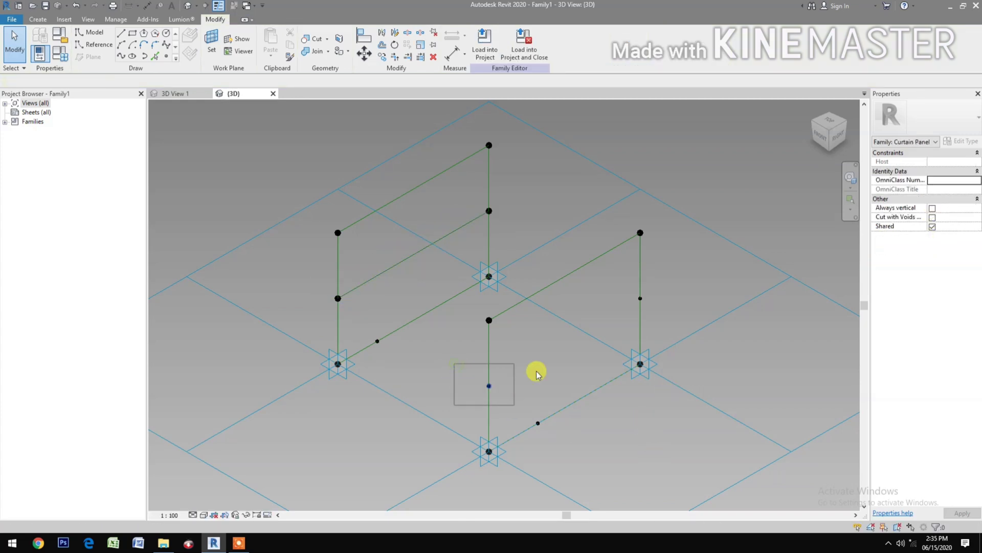
mouse_move(613, 284)
mouse_down()
mouse_move(659, 303)
mouse_move(665, 316)
mouse_up()
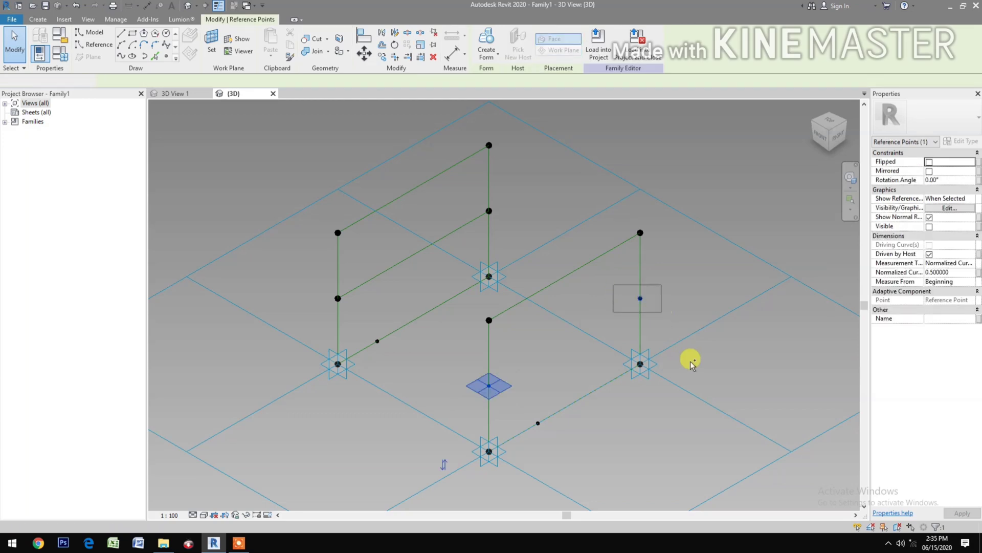
click(124, 58)
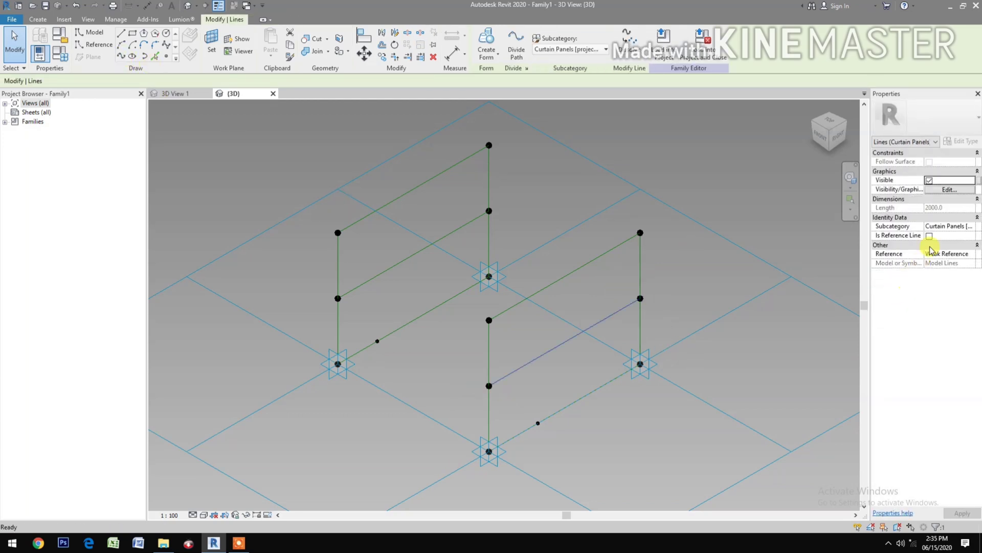
click(930, 236)
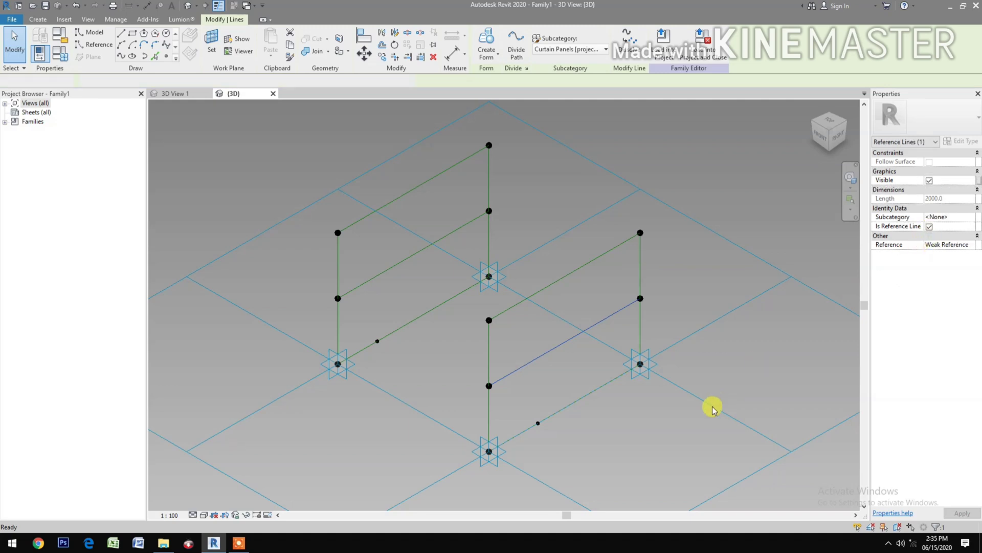
click(680, 432)
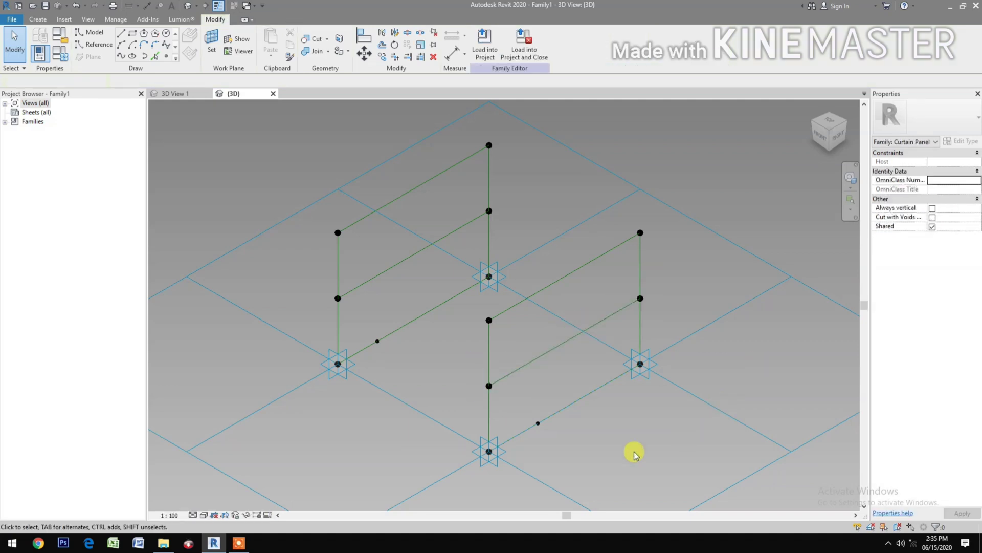
- Drive the right base-line point's Normalized Curve Parameter with a new parameter NCP1
drag(524, 452, 554, 406)
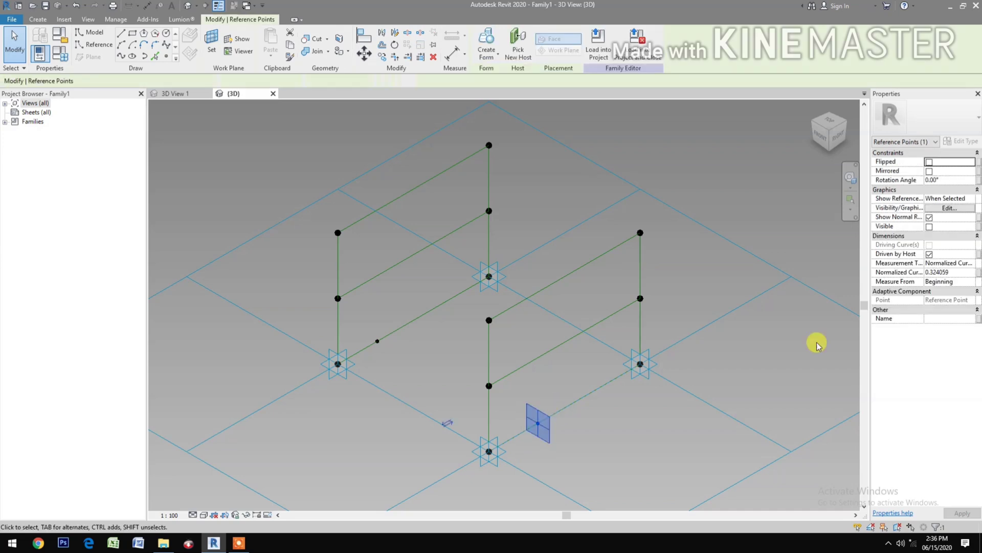
click(978, 273)
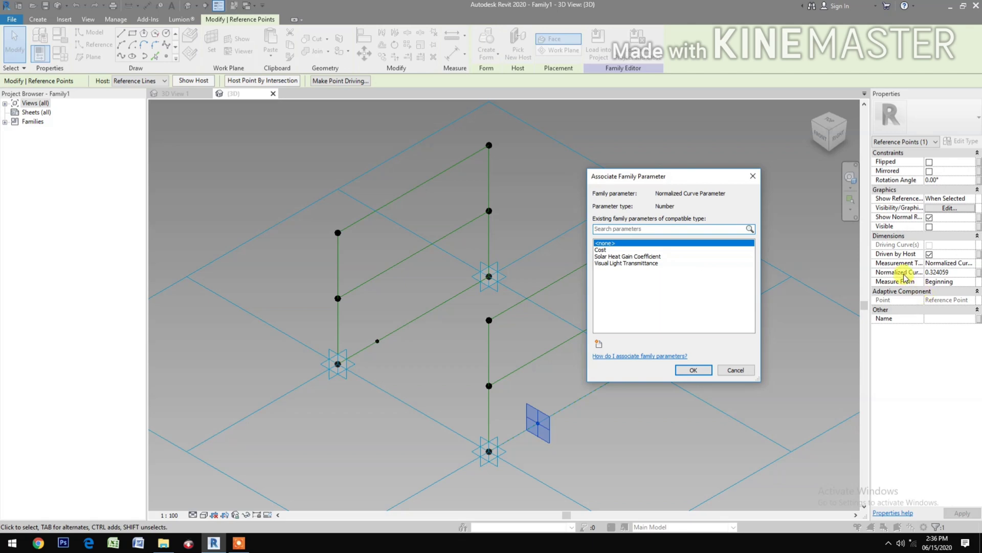
click(599, 345)
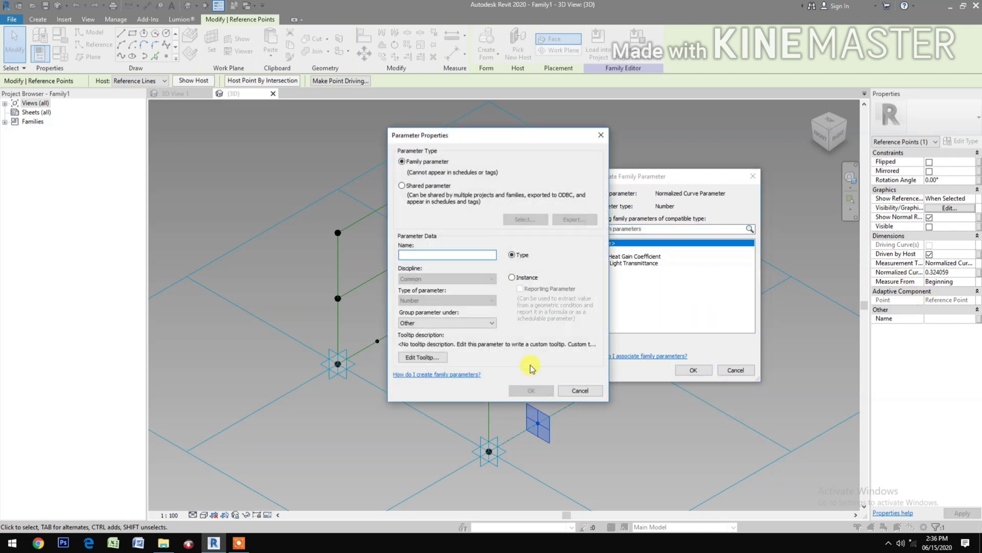
text(NCP1)
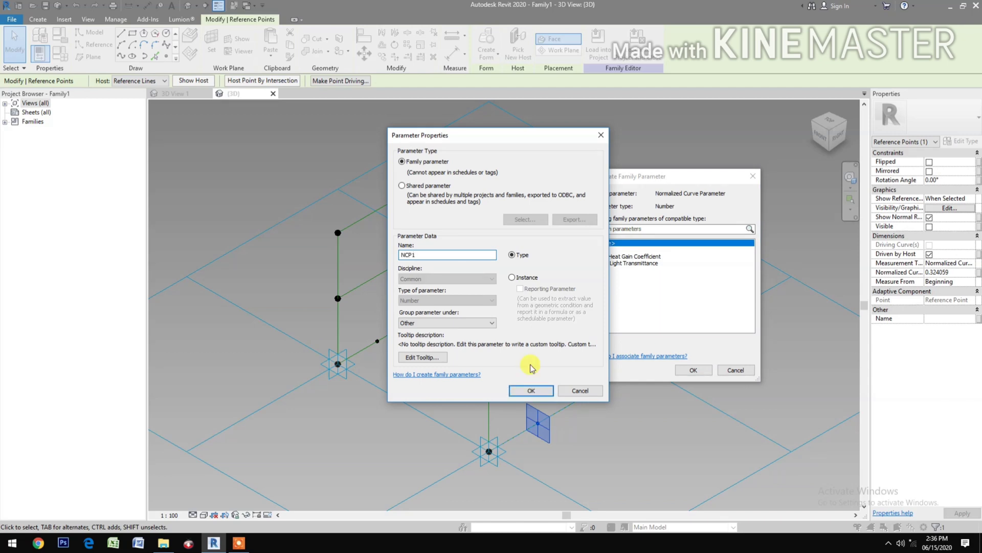
click(531, 391)
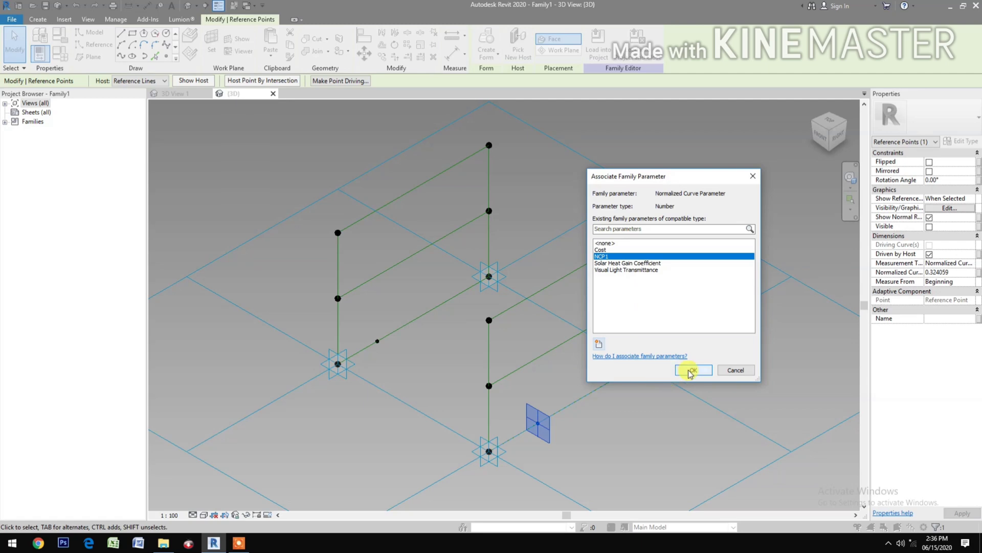
click(690, 367)
click(376, 365)
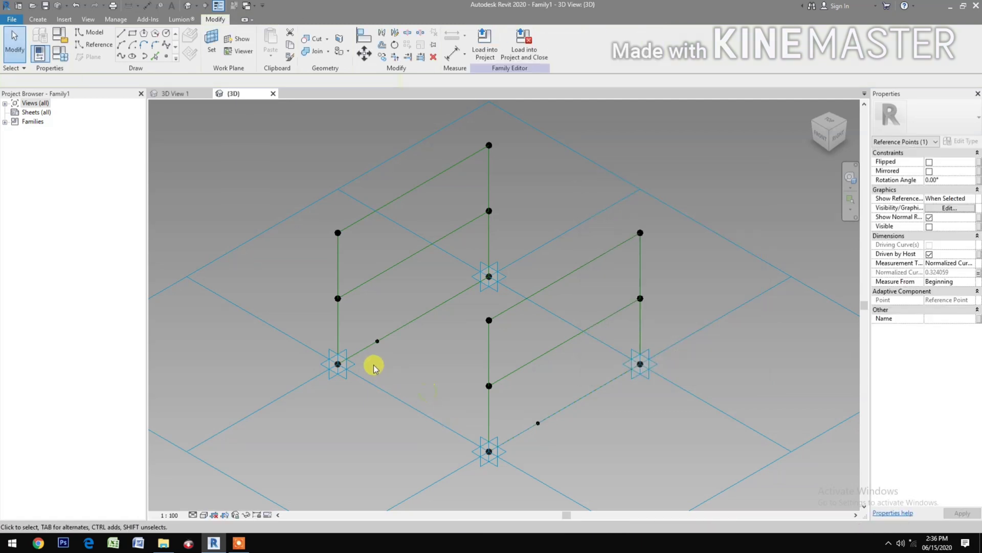
- Set the left base-line point to measure from End and link its position to NCP1
click(381, 341)
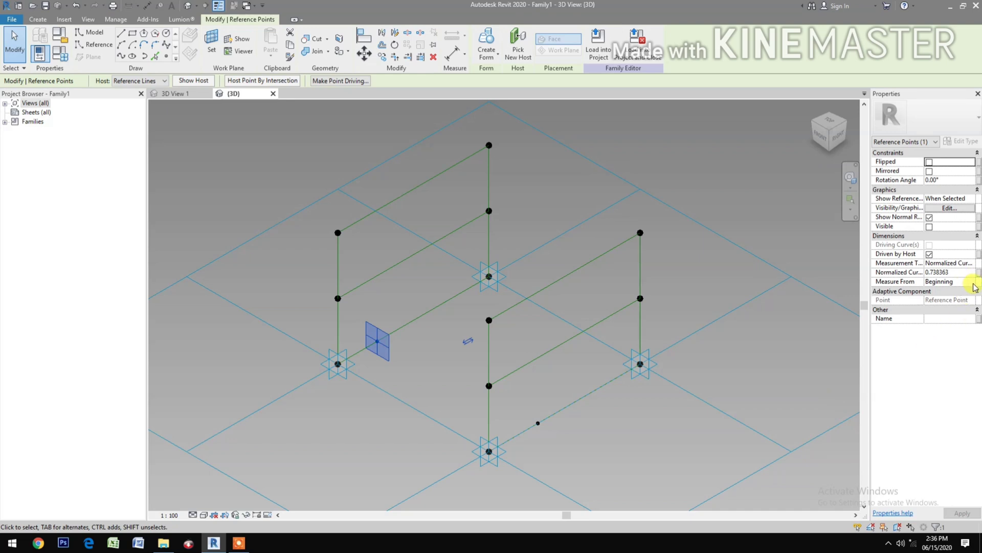
click(971, 282)
click(941, 302)
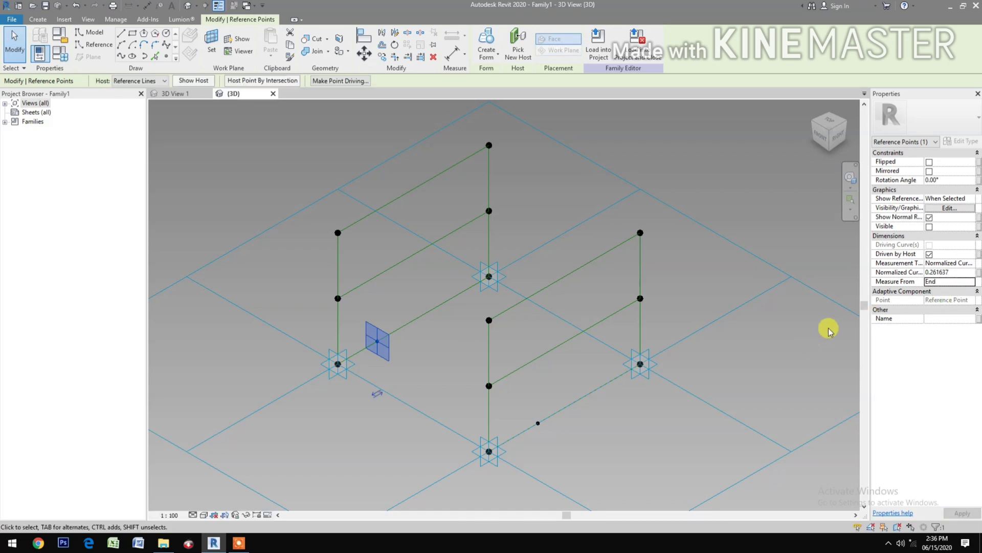
click(978, 277)
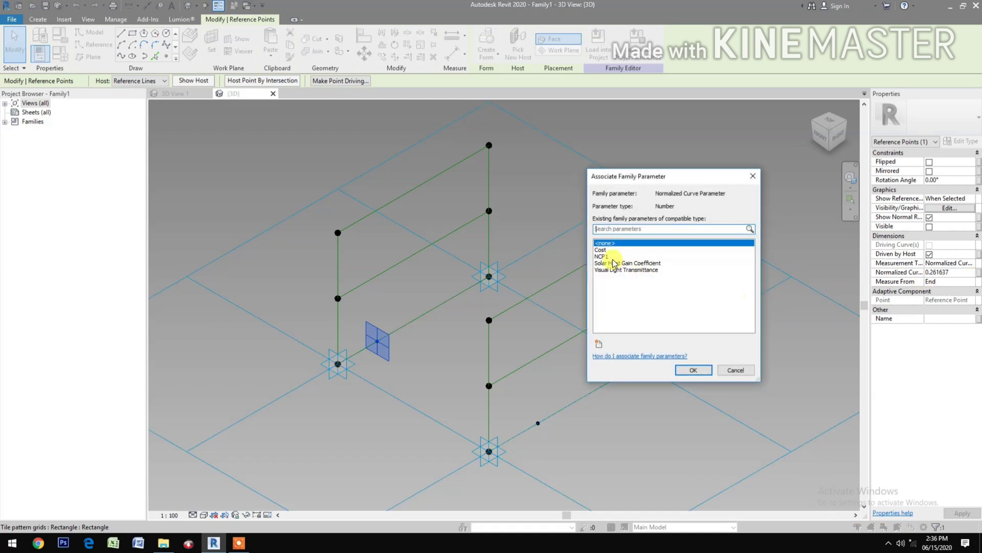
click(612, 257)
click(695, 370)
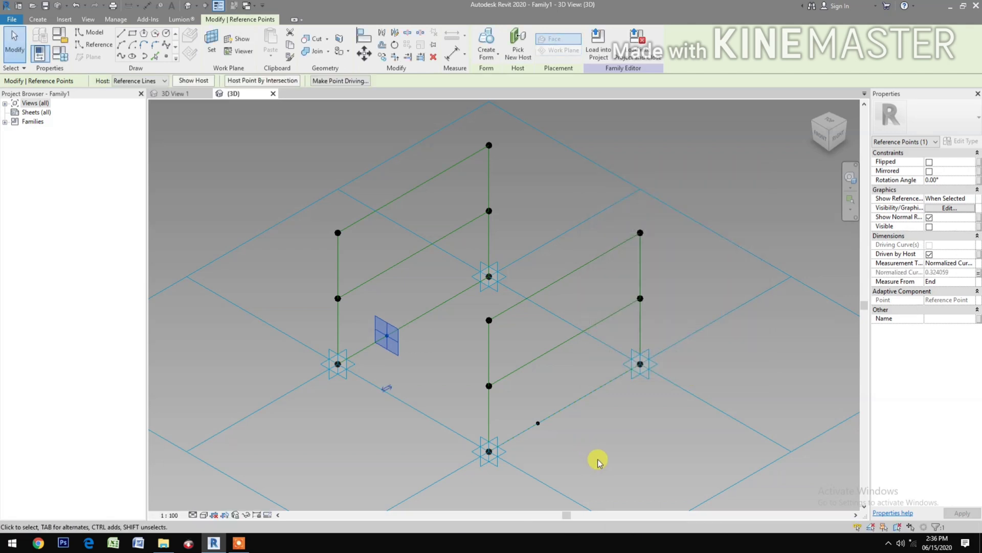
- Place reference points on the right and left middle reference lines, then select the right one
click(167, 57)
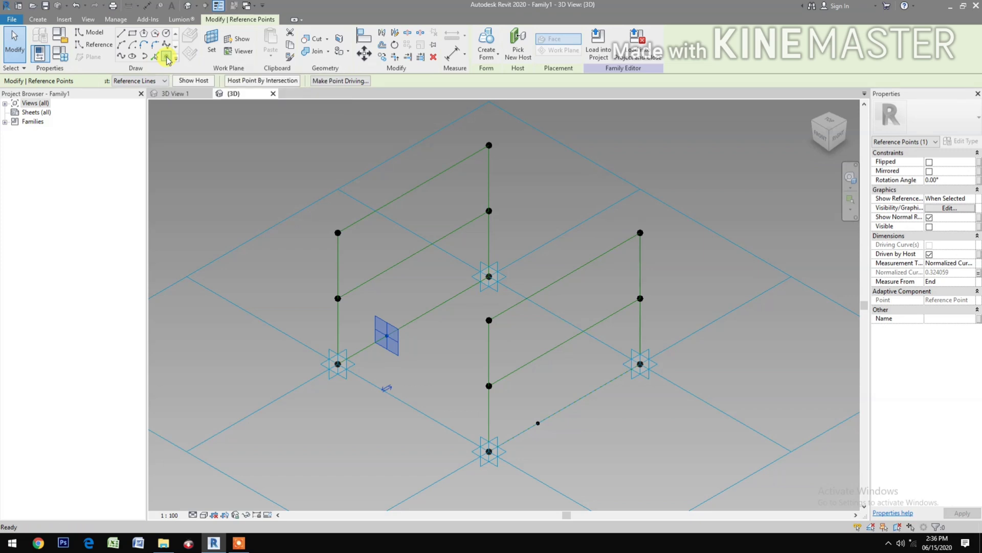
click(601, 320)
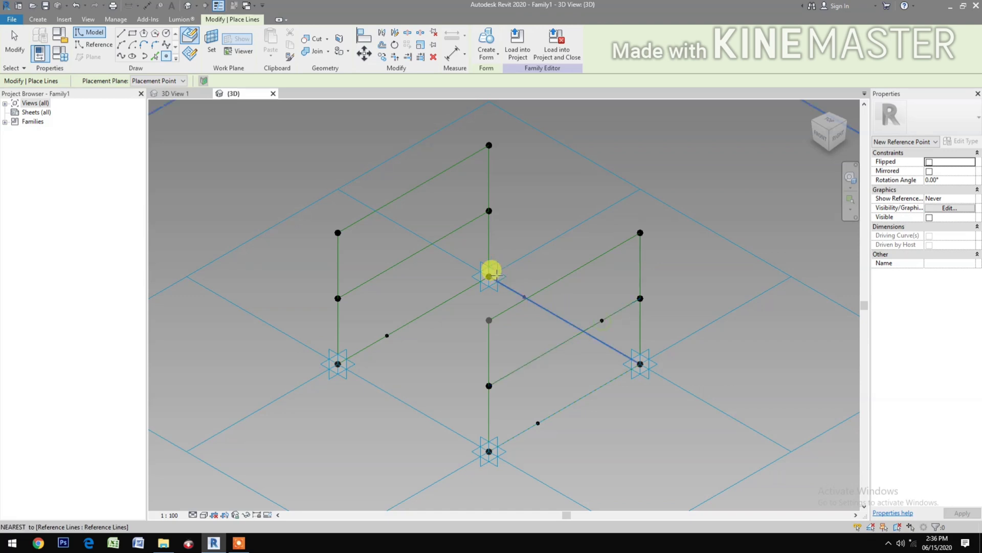
click(446, 236)
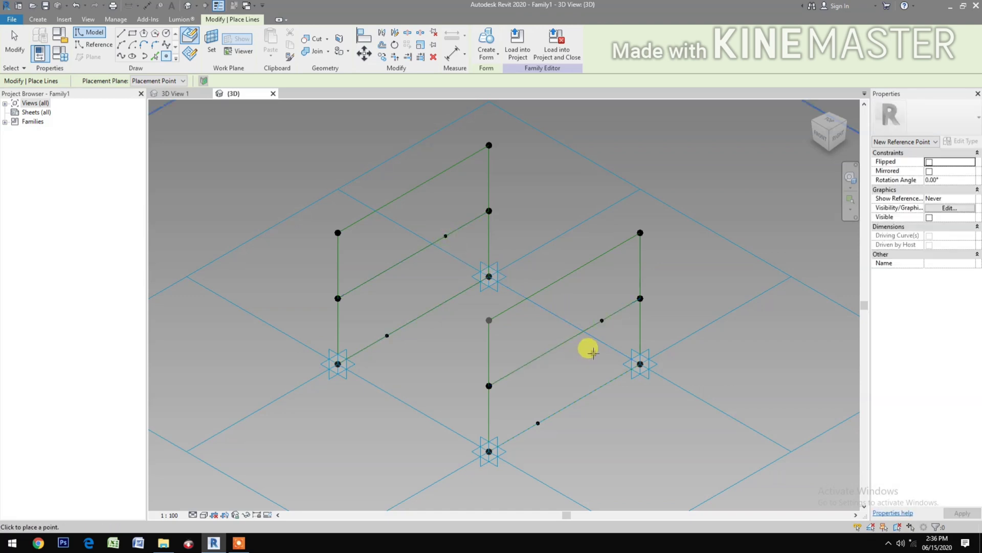
key(Escape)
key(Escape)
drag(578, 368, 608, 302)
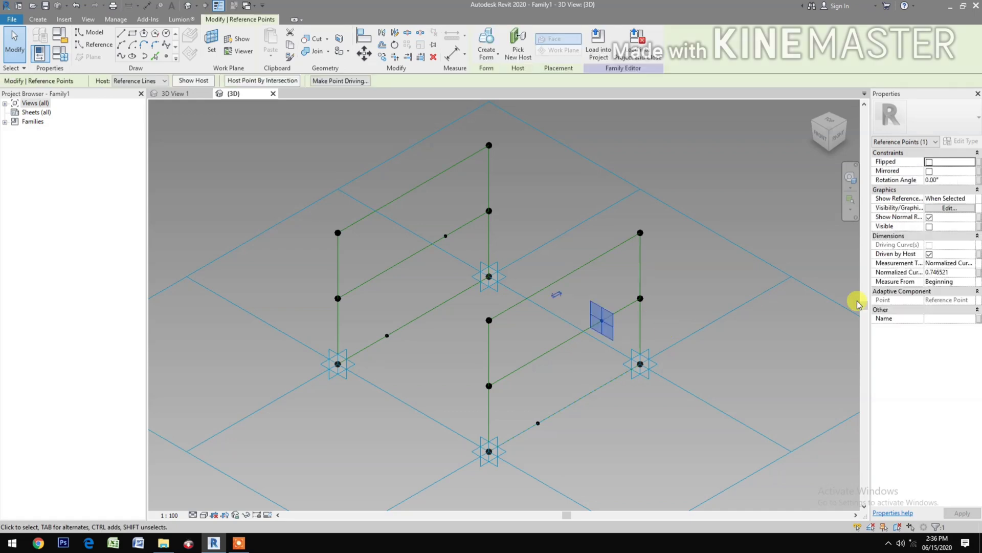
- Drive the right mid-line point's Normalized Curve Parameter with a new parameter NCP2
click(977, 272)
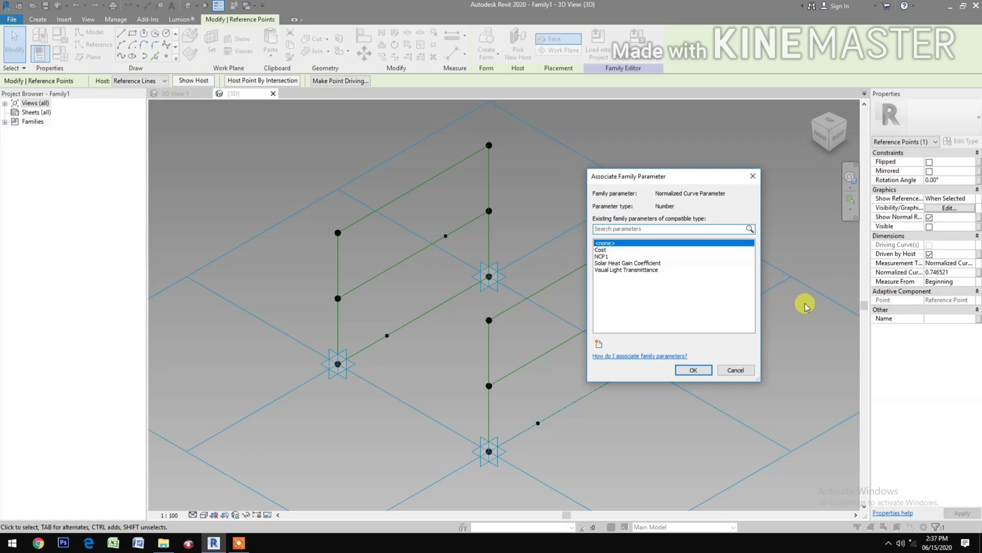
click(599, 344)
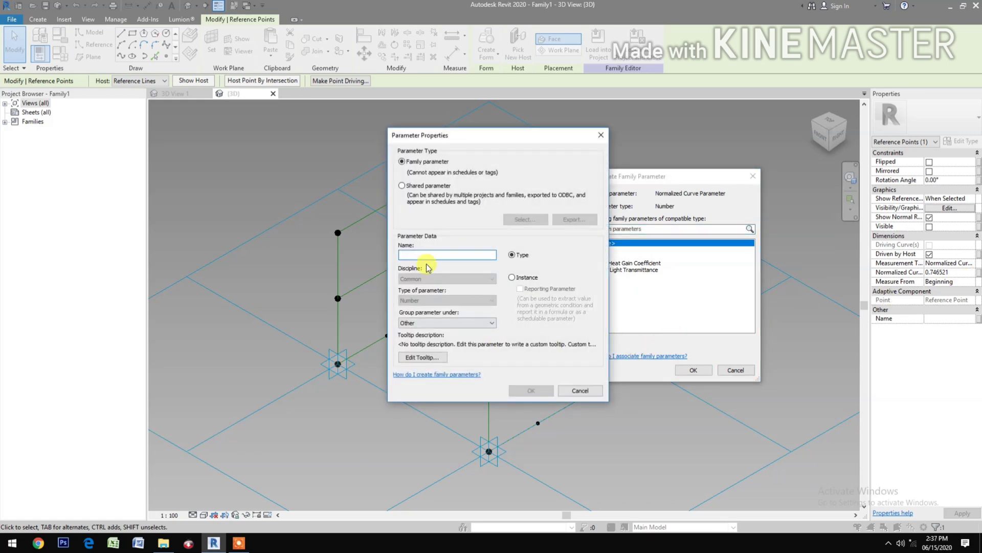
text(NCP2)
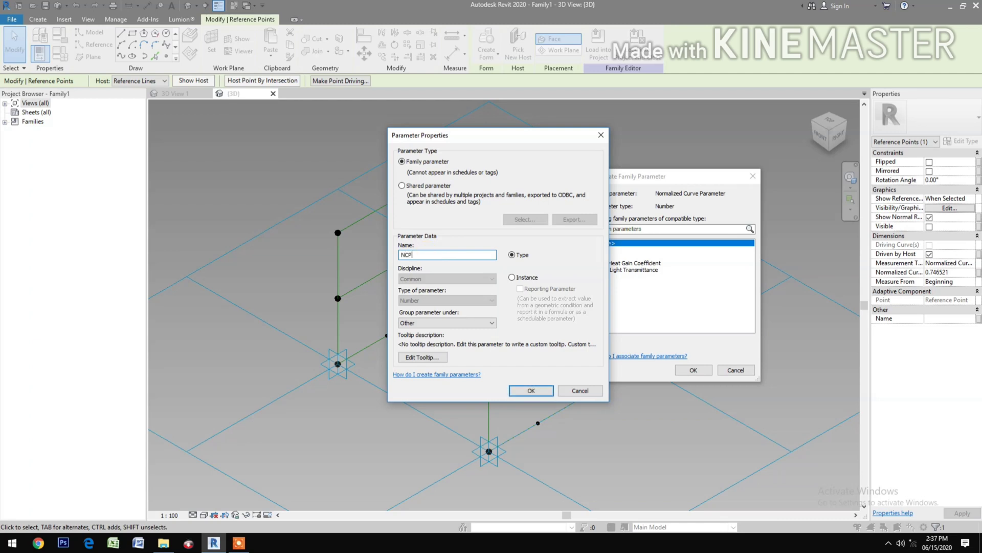
click(532, 392)
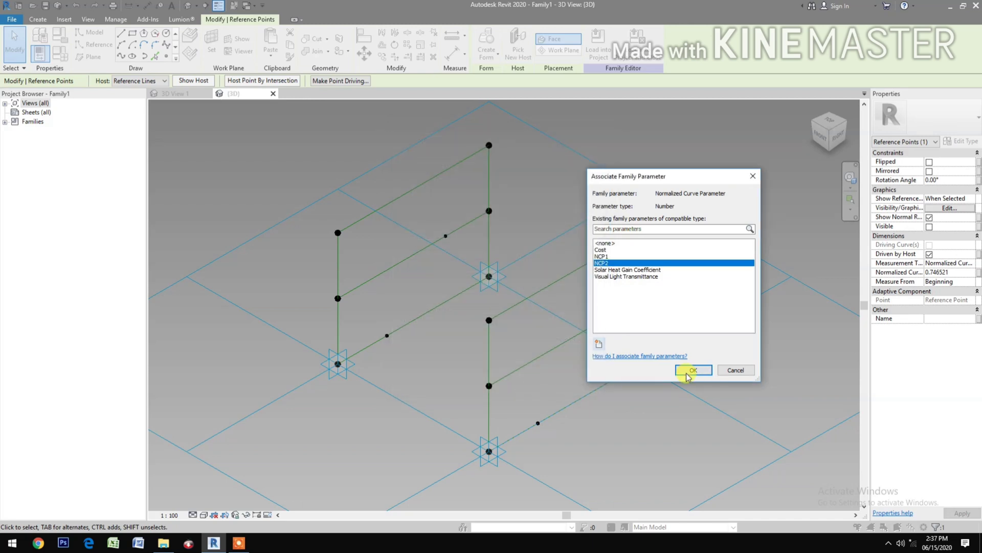
click(693, 370)
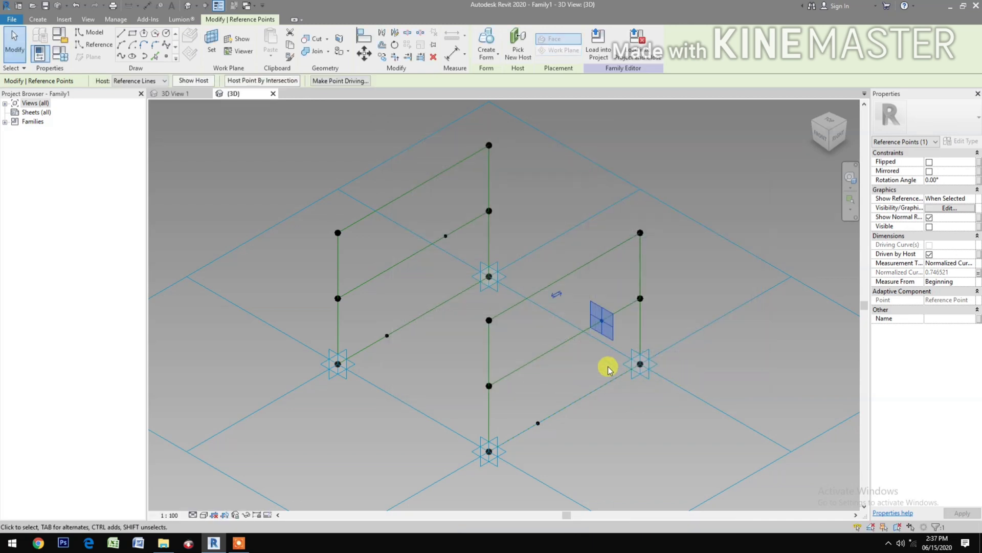
click(419, 275)
- Select the left mid-line point and link its Normalized Curve Parameter to NCP2
drag(421, 277, 450, 220)
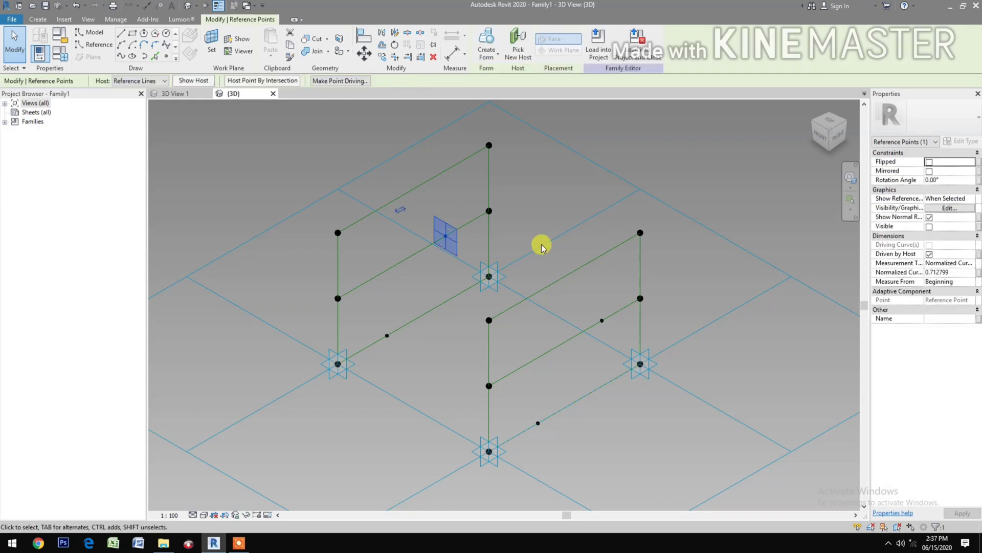
click(979, 274)
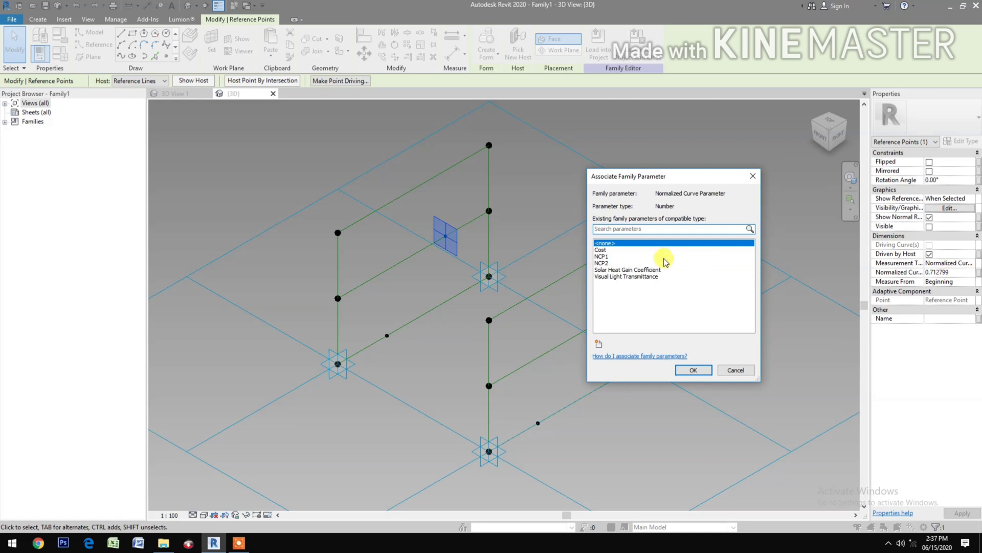
click(599, 263)
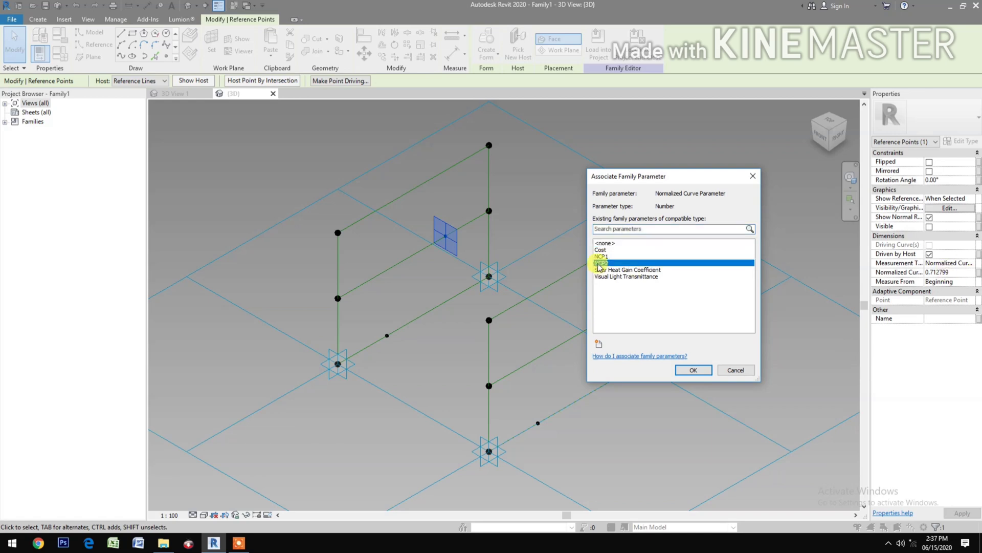
click(688, 370)
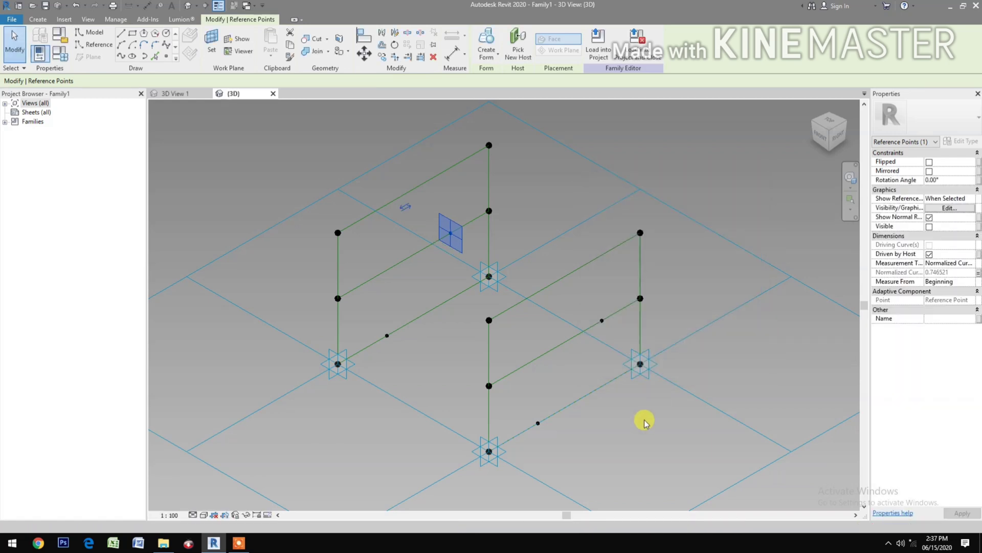
click(644, 421)
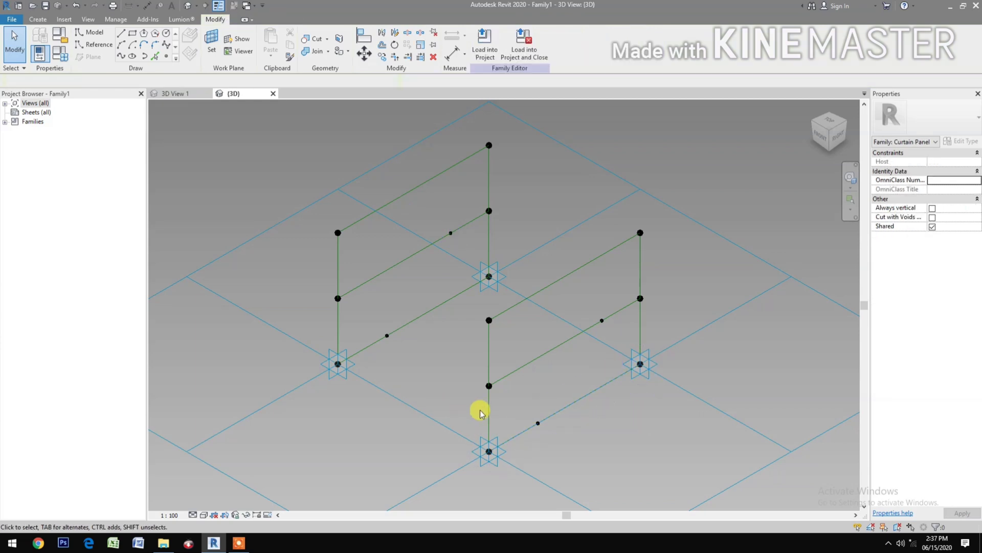
- Select the four vertical-line midpoints and drive their Normalized Curve Parameter with new parameter NCP3
click(510, 368)
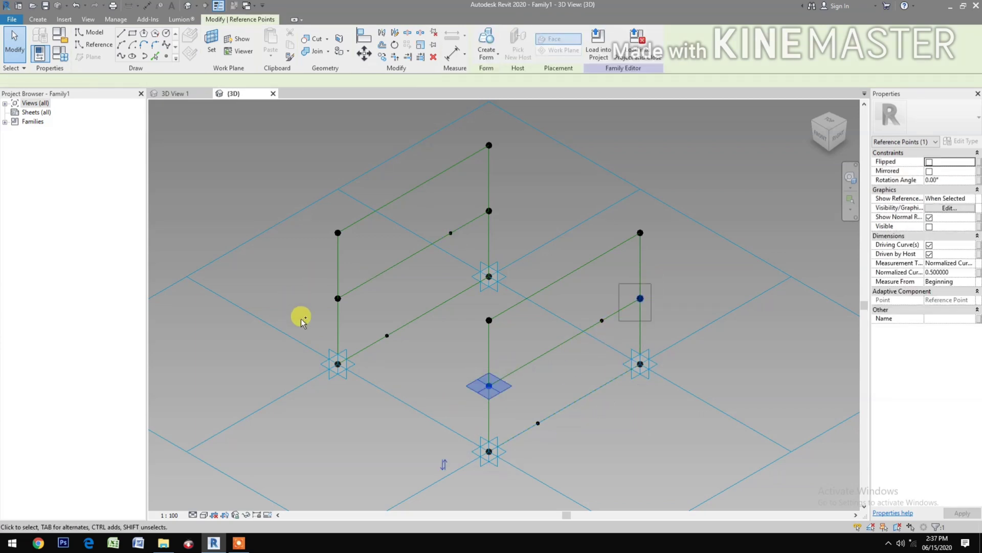
ctrl+click(357, 282)
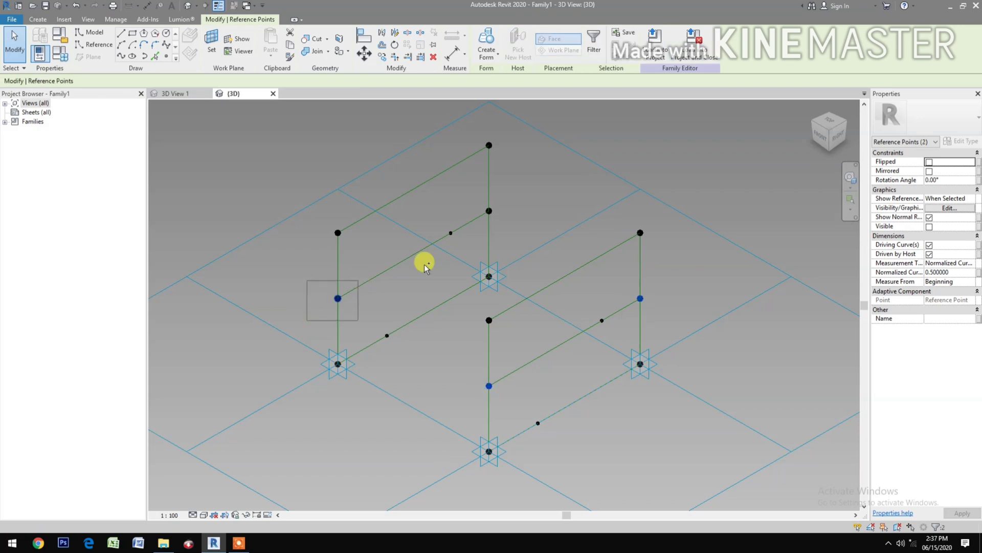
ctrl+drag(470, 241, 529, 202)
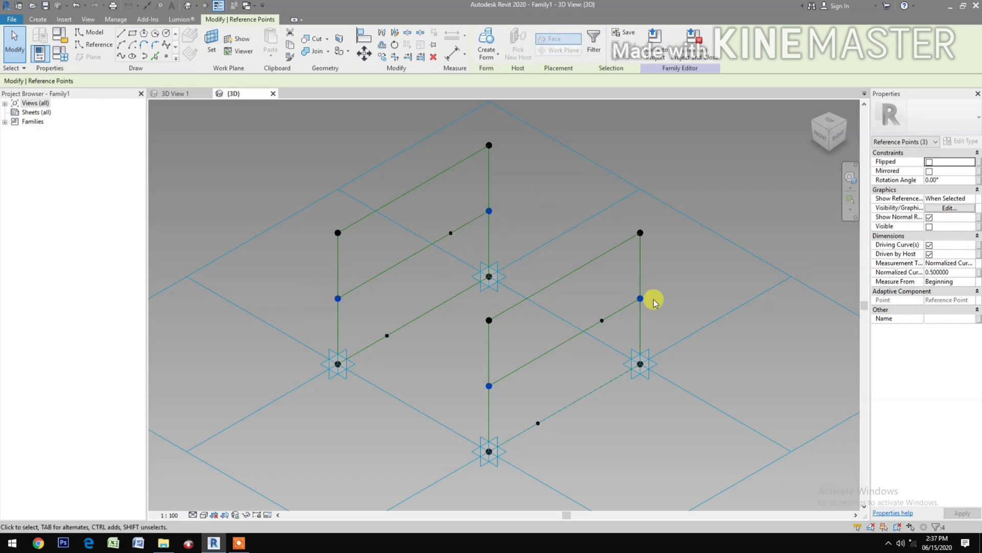
click(978, 272)
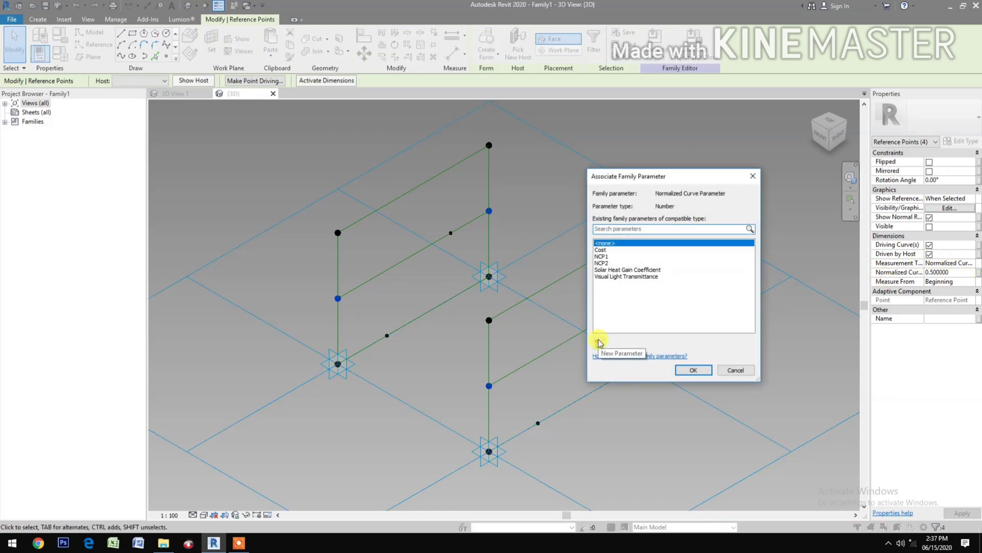
click(599, 340)
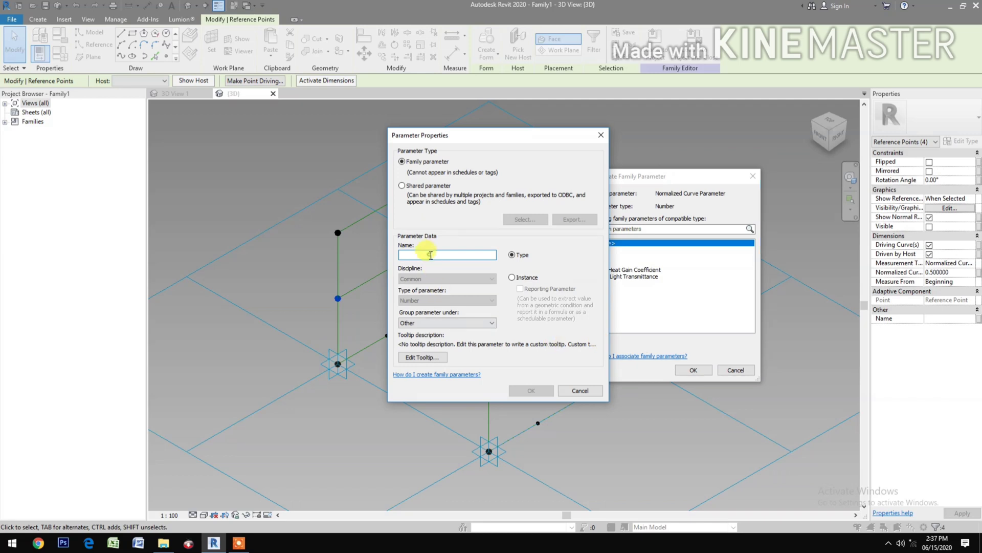
text(NCP3)
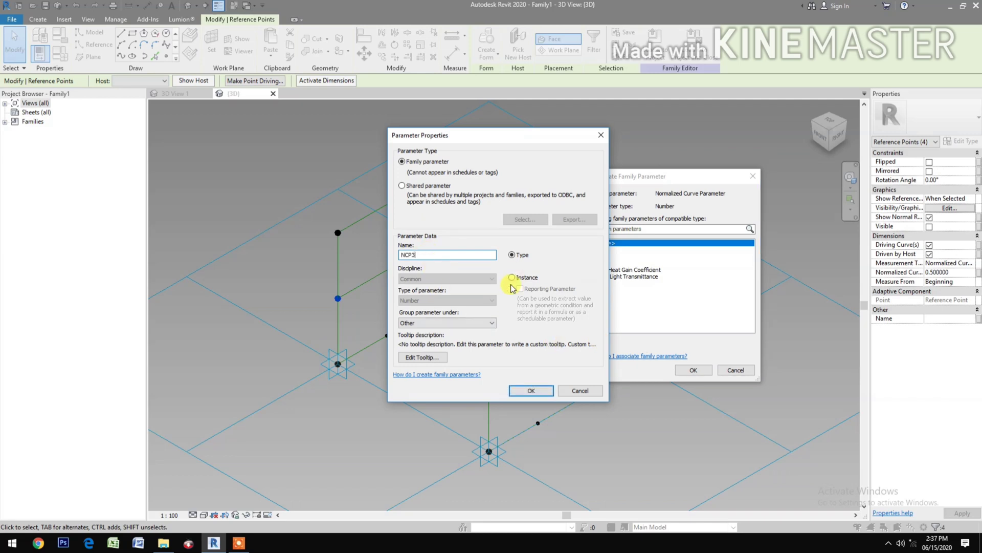
click(532, 390)
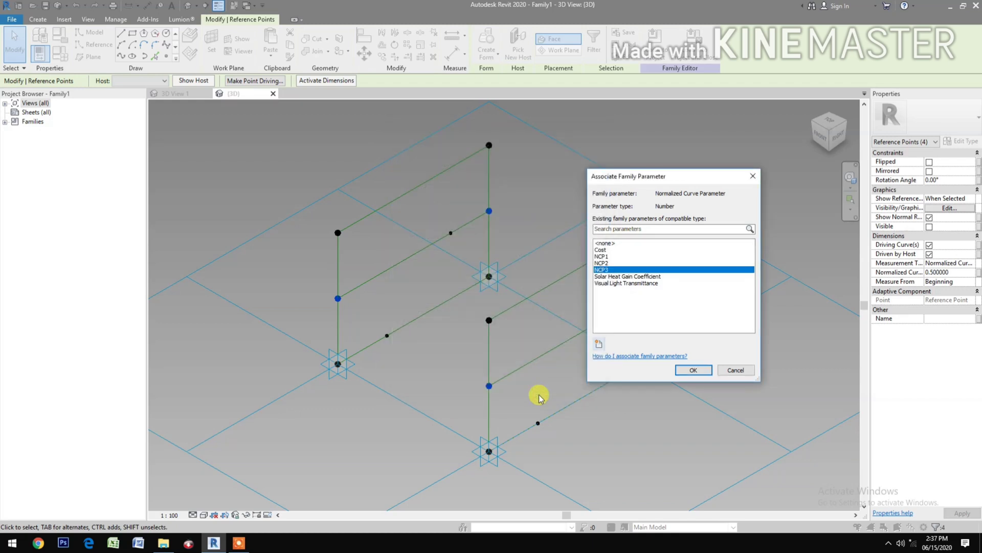
click(694, 370)
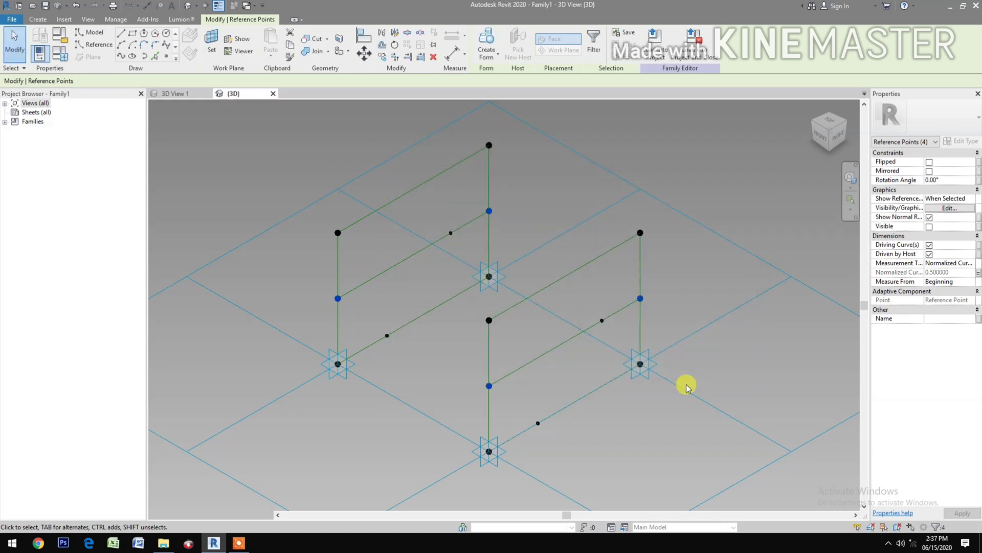
click(634, 435)
middle_drag(634, 435, 697, 445)
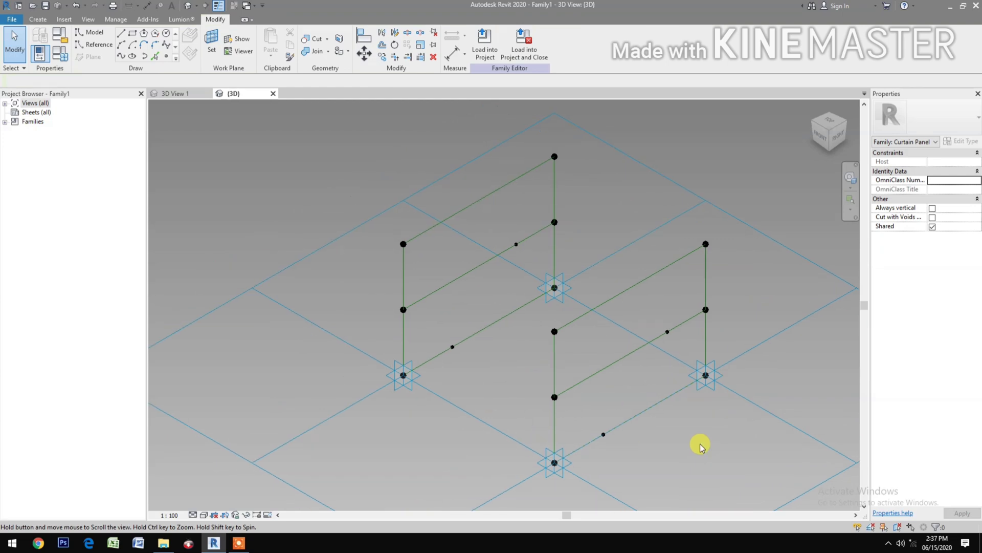
- In Family Types, set NCP1 to 0.4 and NCP2 to 0.8, apply, and close
click(61, 55)
drag(494, 126, 186, 132)
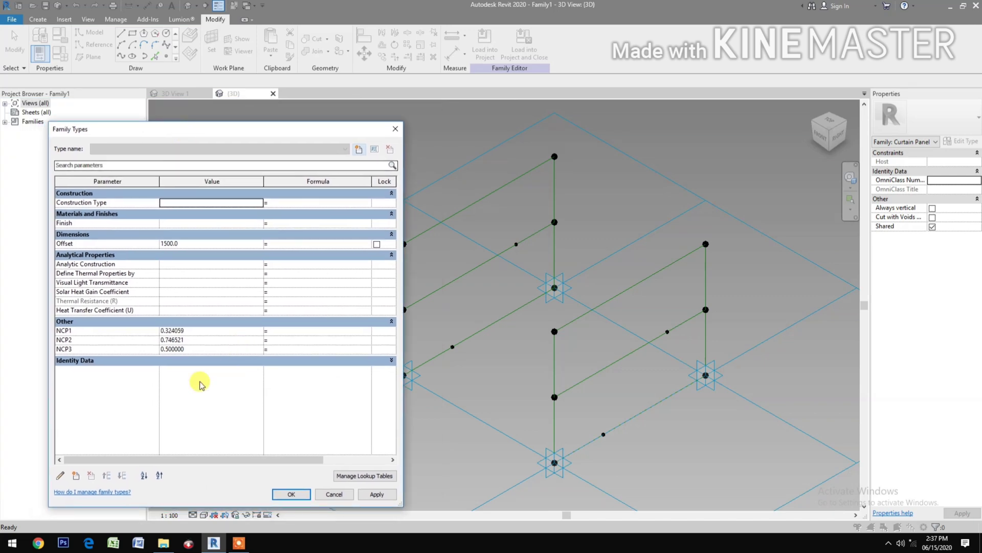
click(213, 332)
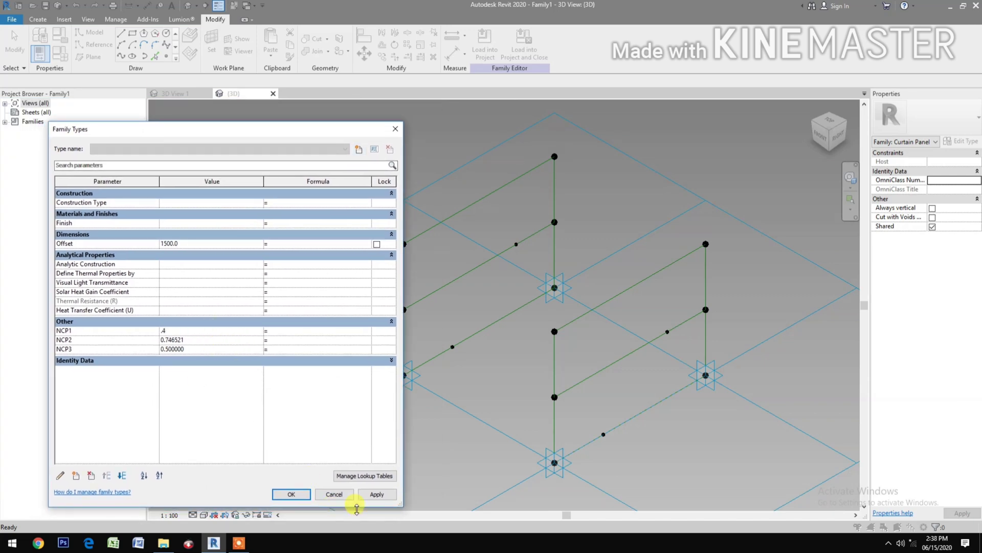
click(374, 495)
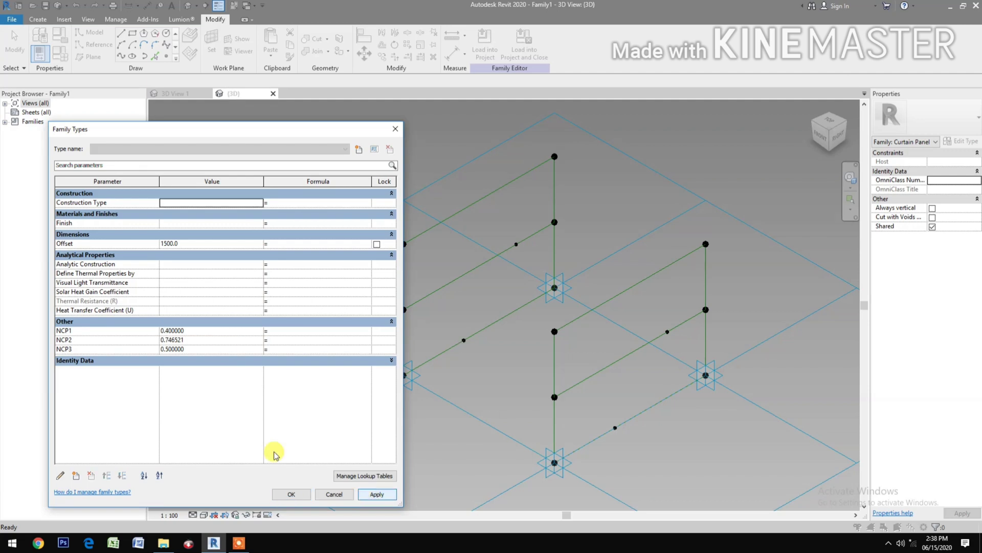
click(212, 337)
click(211, 342)
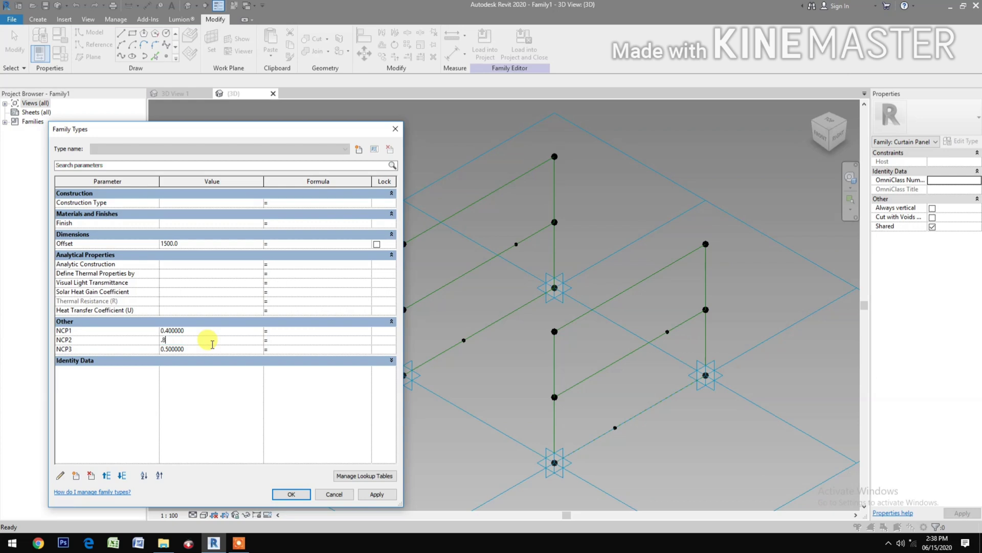
click(373, 494)
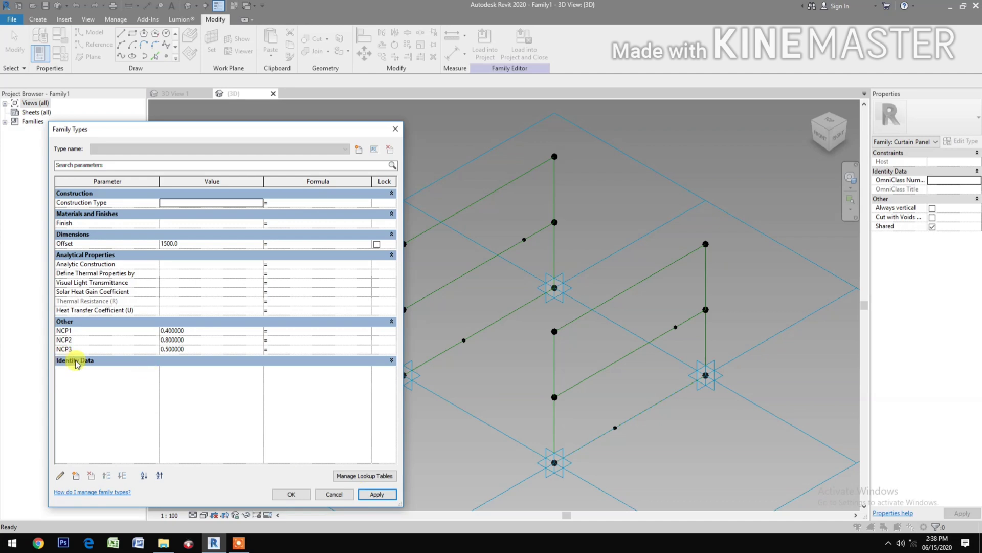
click(292, 495)
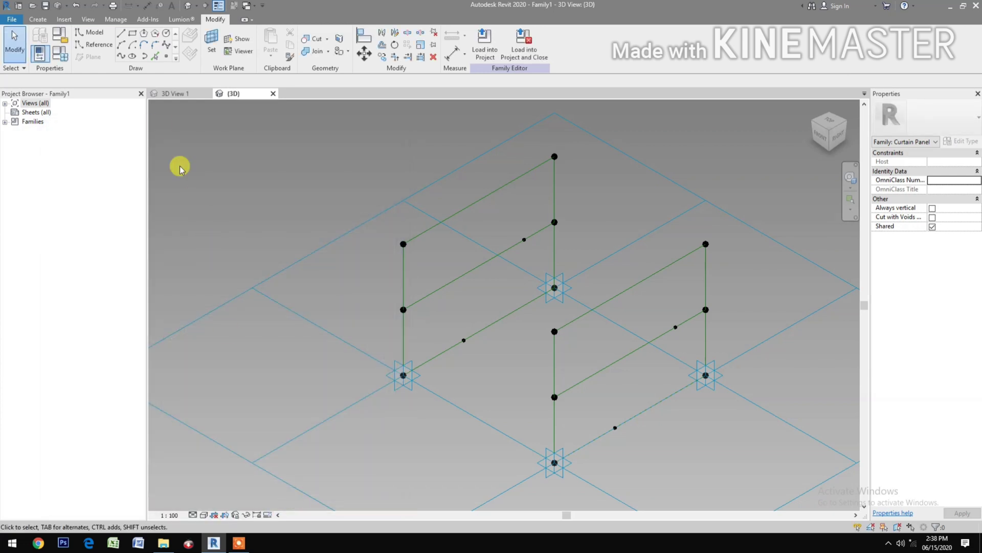
- Draw a four-point spline up the right frame from bottom to top point and make it a reference line
click(121, 56)
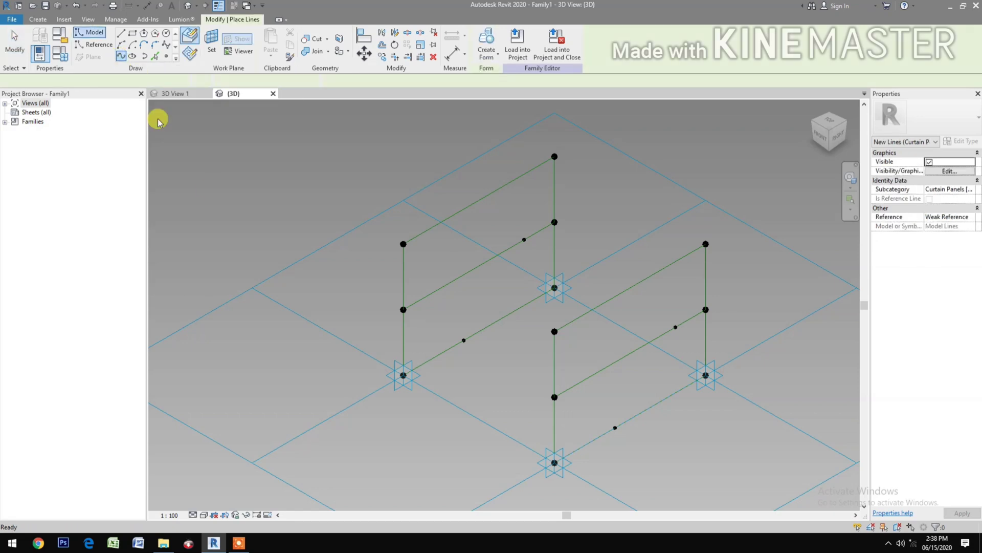
click(557, 457)
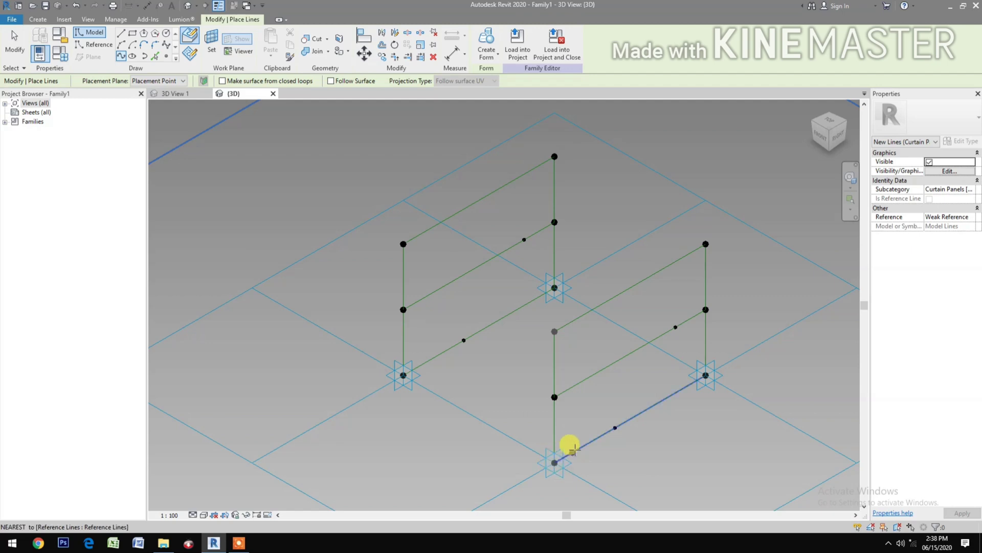
click(615, 427)
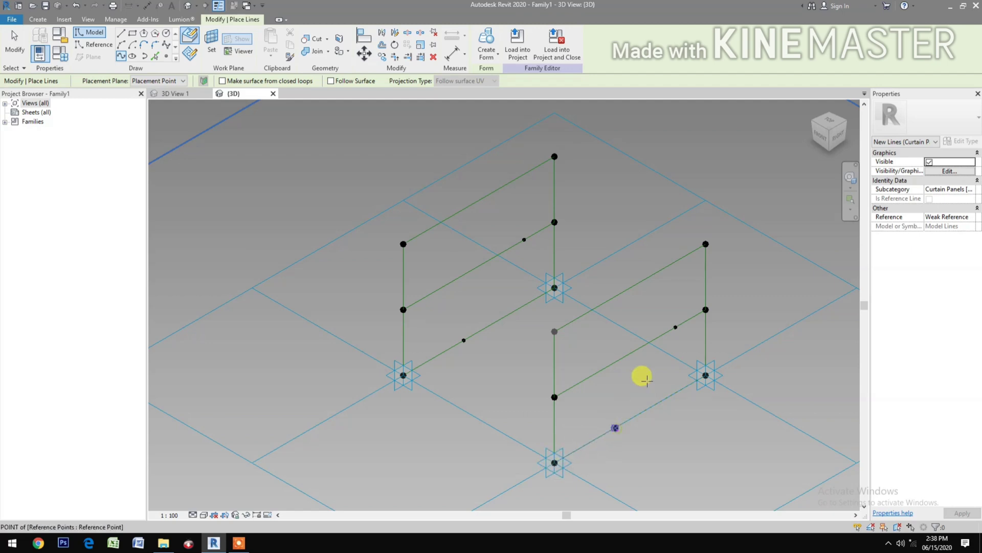
click(676, 326)
click(705, 242)
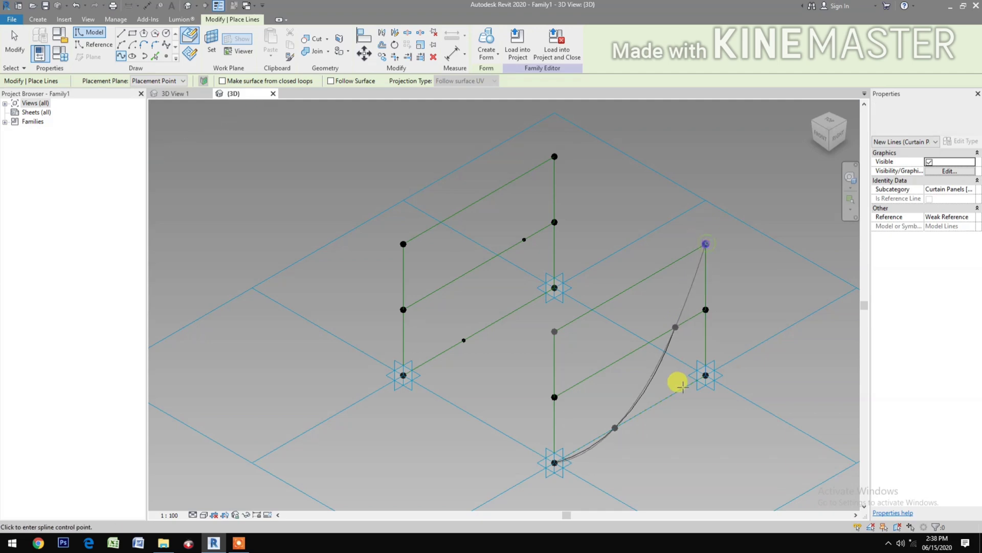
key(Escape)
key(Escape)
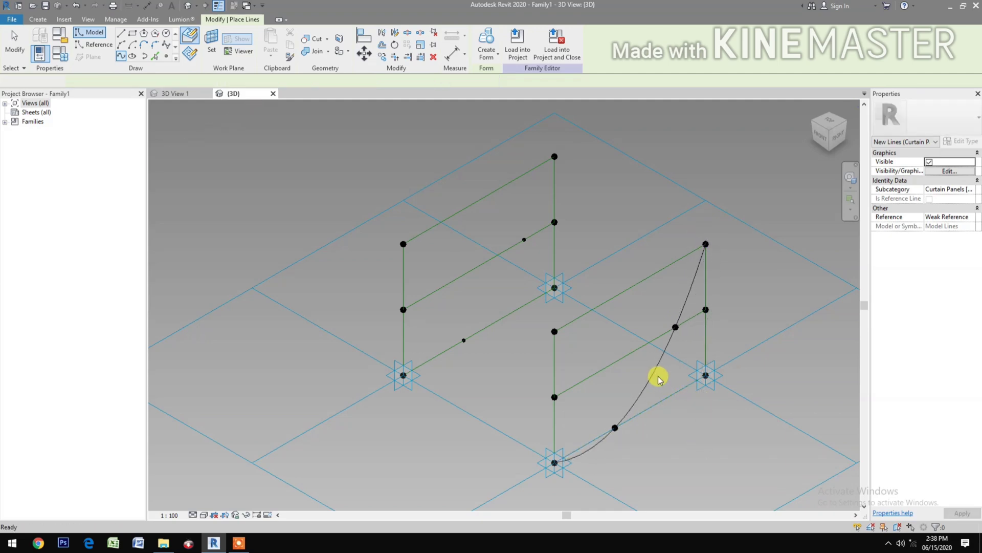
click(668, 362)
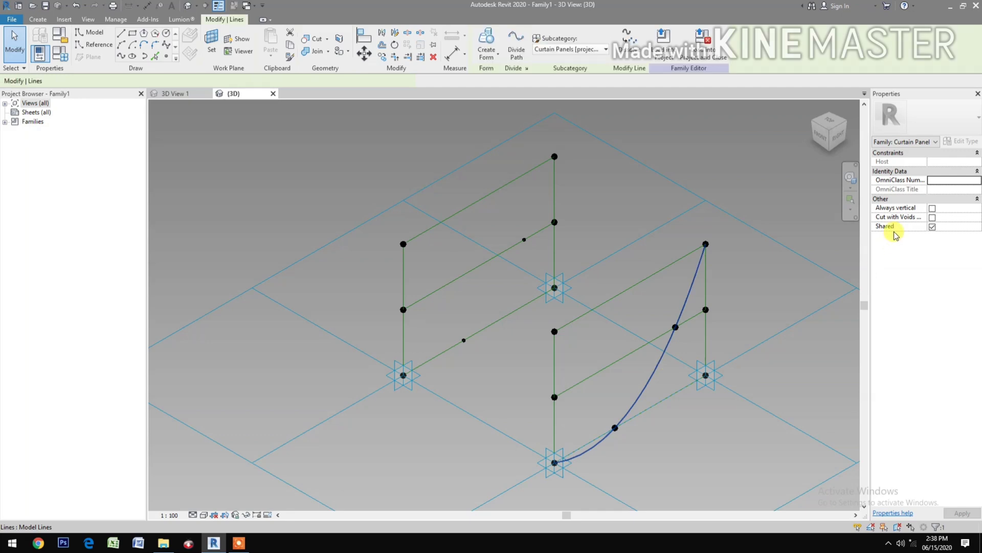
click(929, 236)
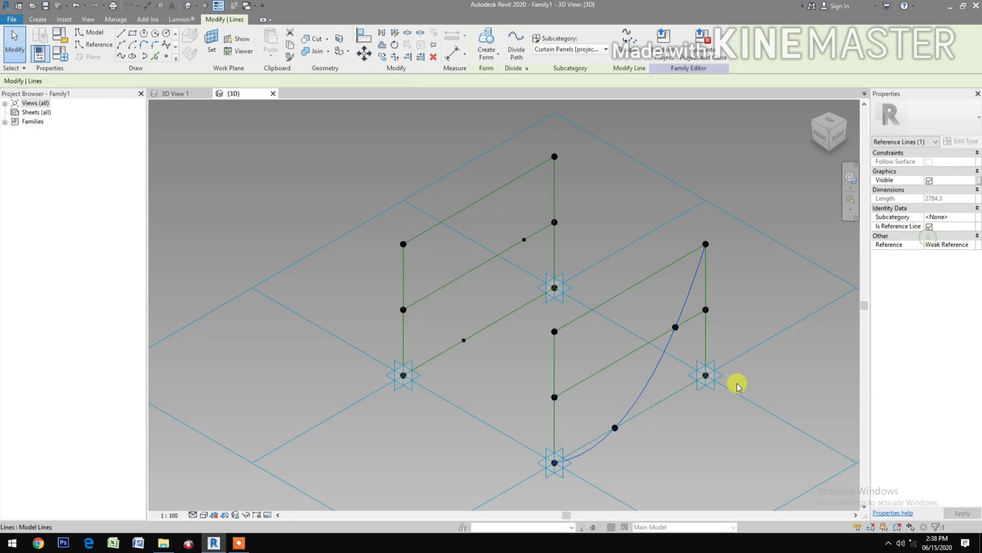
- Draw a spline through points up the left frame from its bottom point to its top point
click(669, 467)
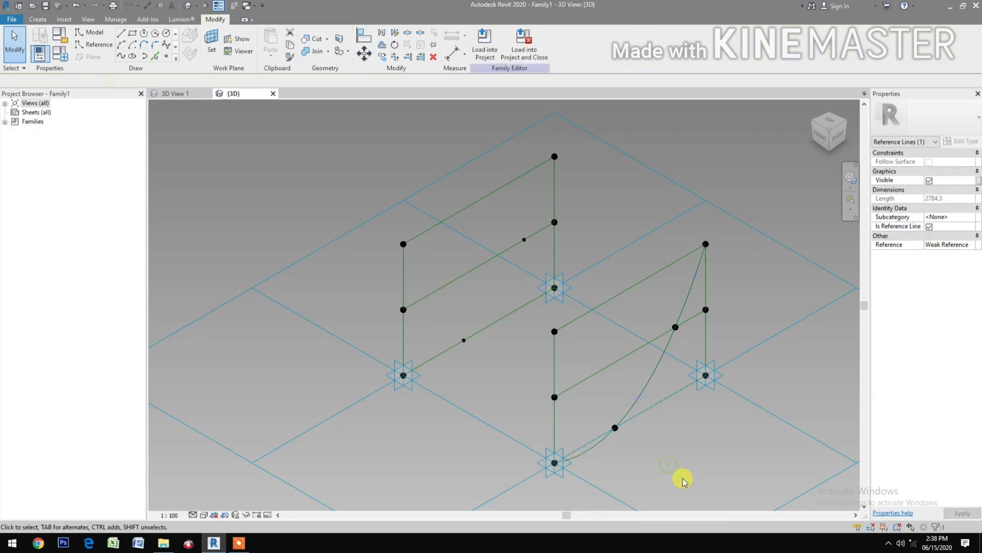
scroll(665, 471, up, 3)
scroll(641, 463, down, 2)
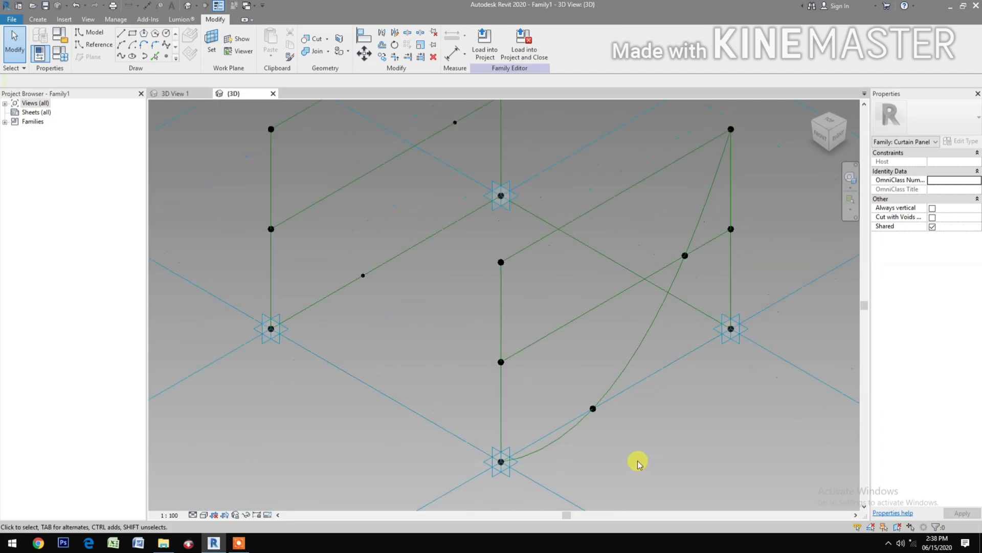
click(121, 56)
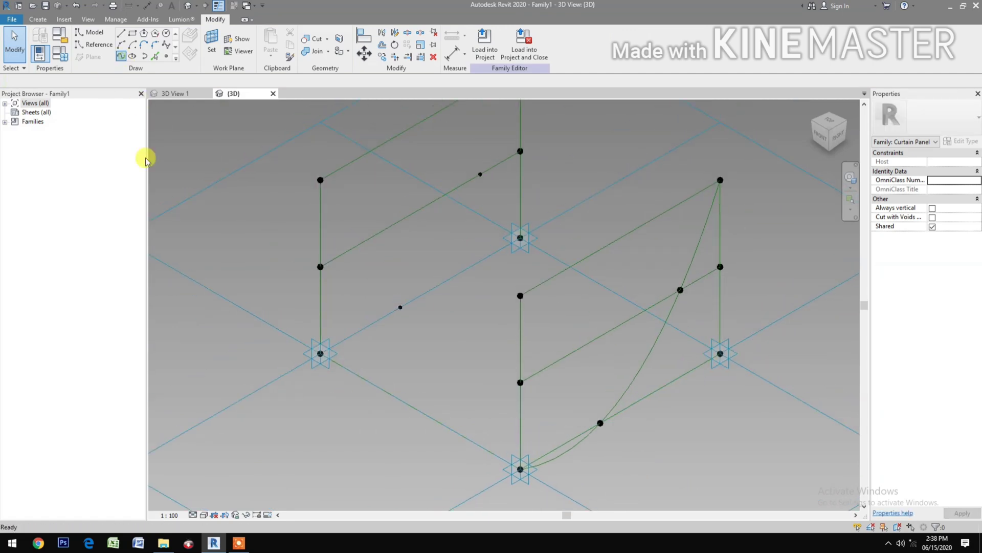
click(320, 353)
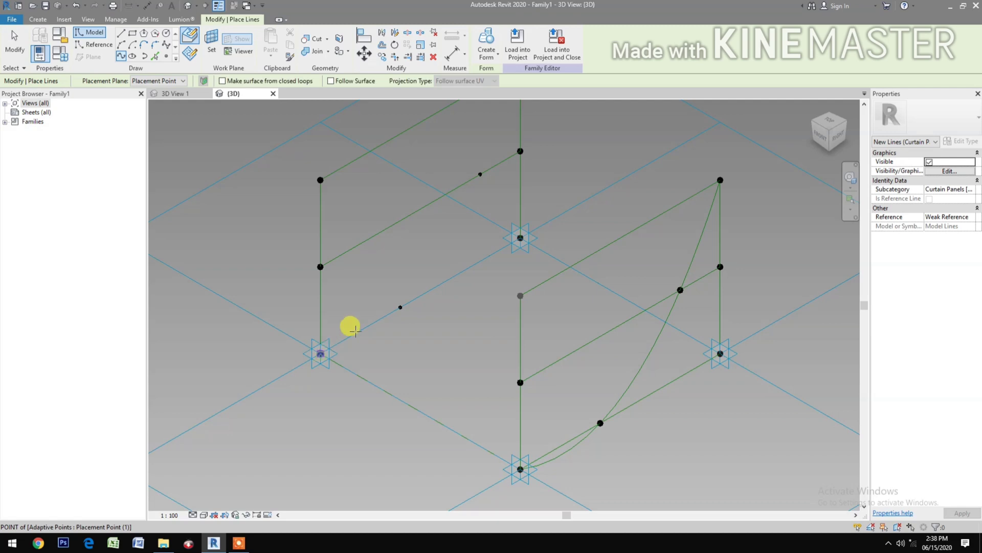
click(399, 307)
click(434, 323)
middle_drag(434, 323, 439, 404)
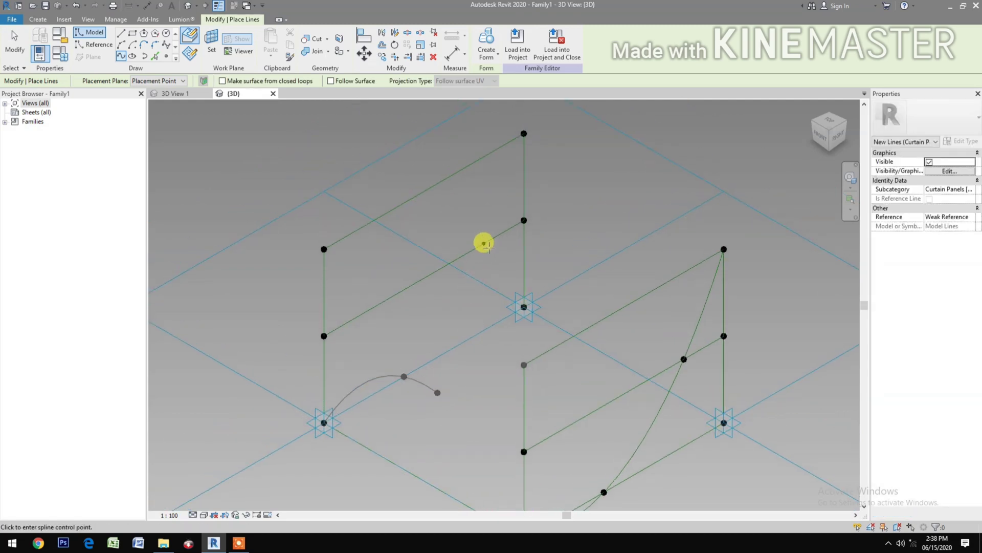
click(484, 244)
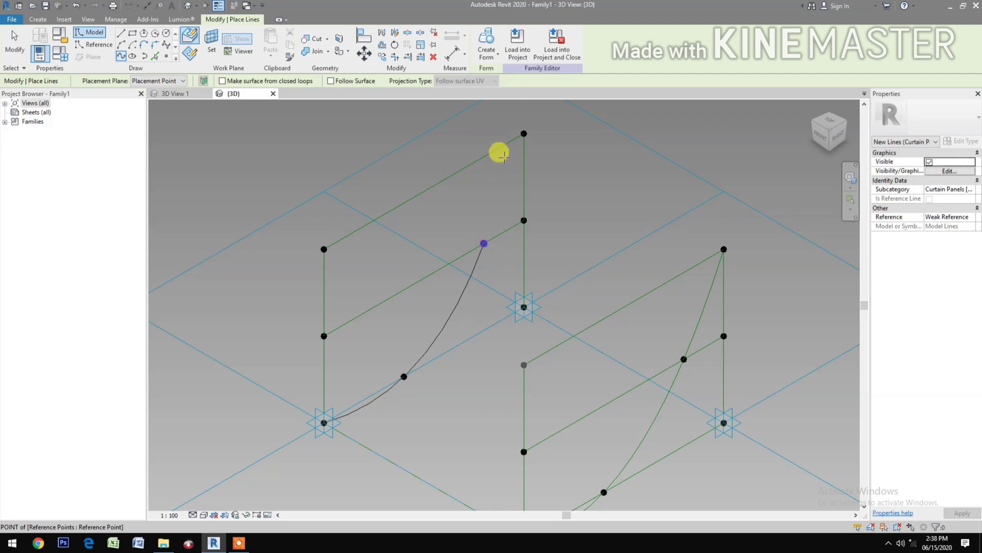
click(522, 133)
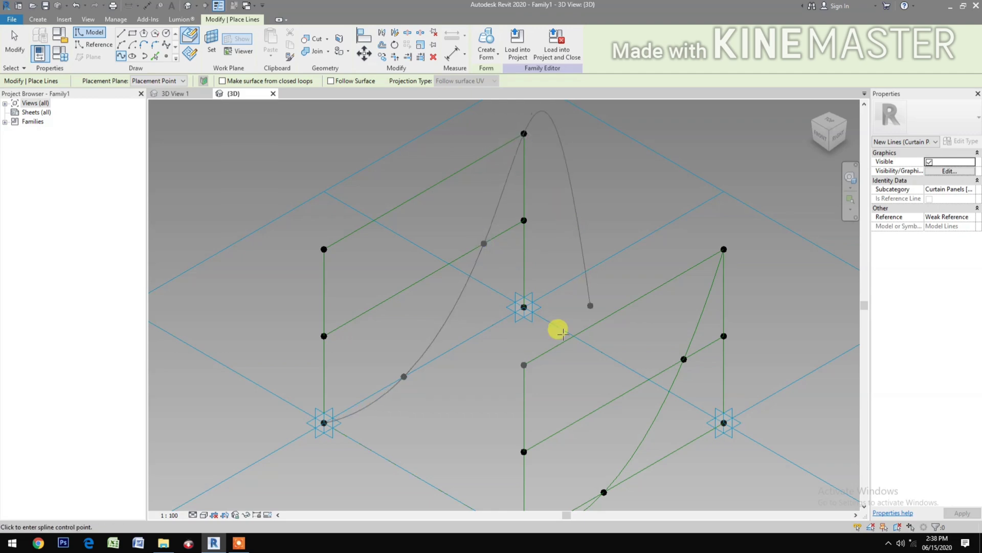
scroll(557, 322, down, 2)
middle_drag(559, 314, 571, 313)
key(Escape)
key(Escape)
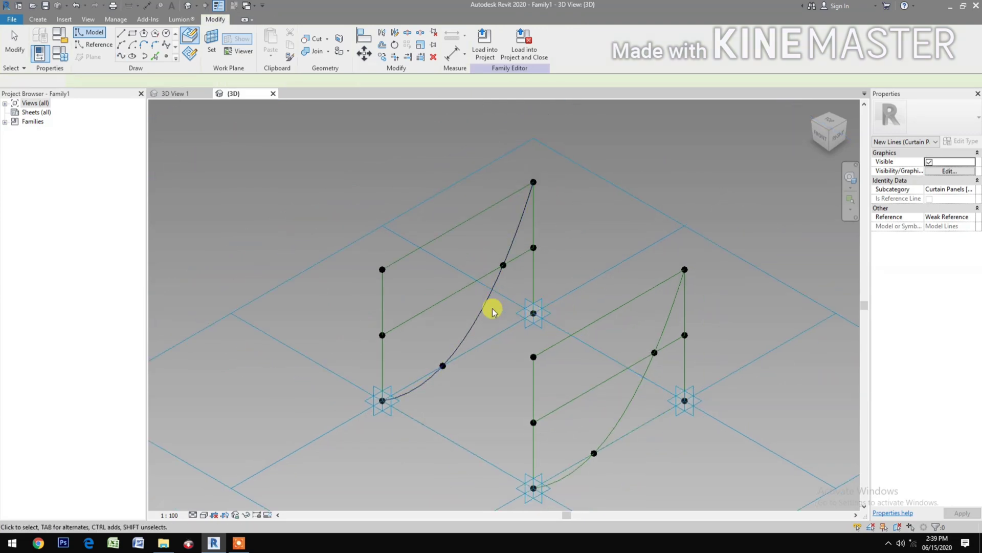
- Make the left spline a reference line by ticking Is Reference Line
click(486, 309)
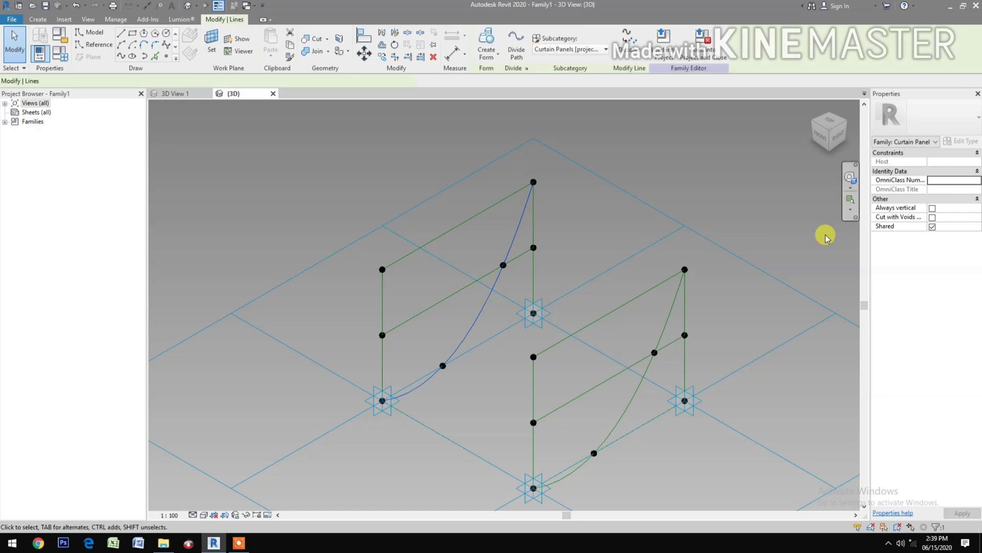
click(930, 236)
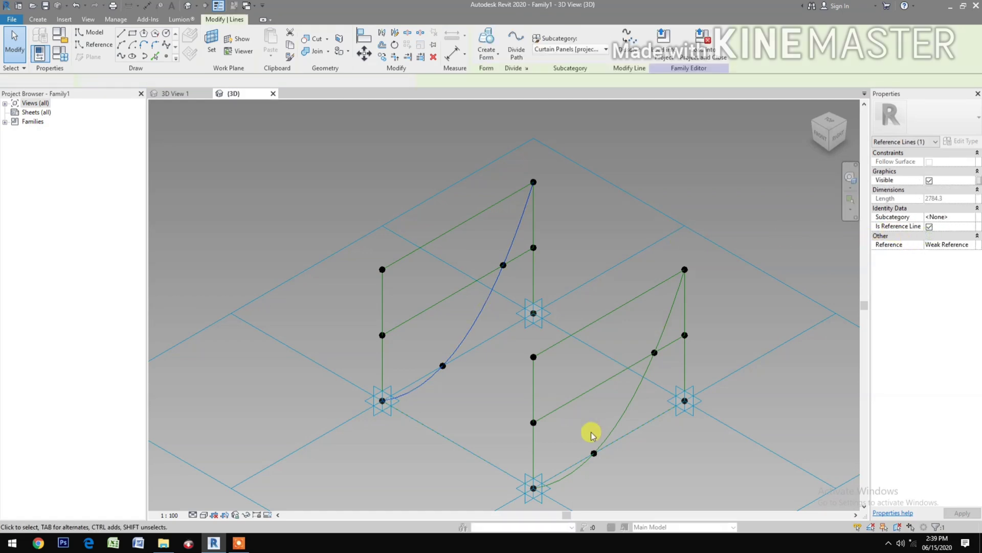
click(661, 457)
middle_drag(631, 423, 590, 369)
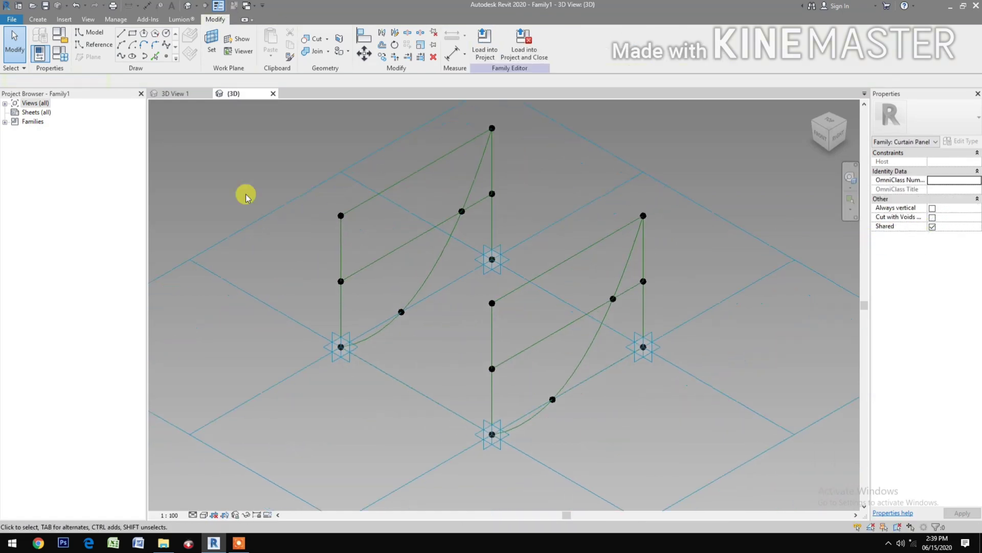
- Add a reference point near the lower end of the right curved spline, ready to set its work plane
click(168, 57)
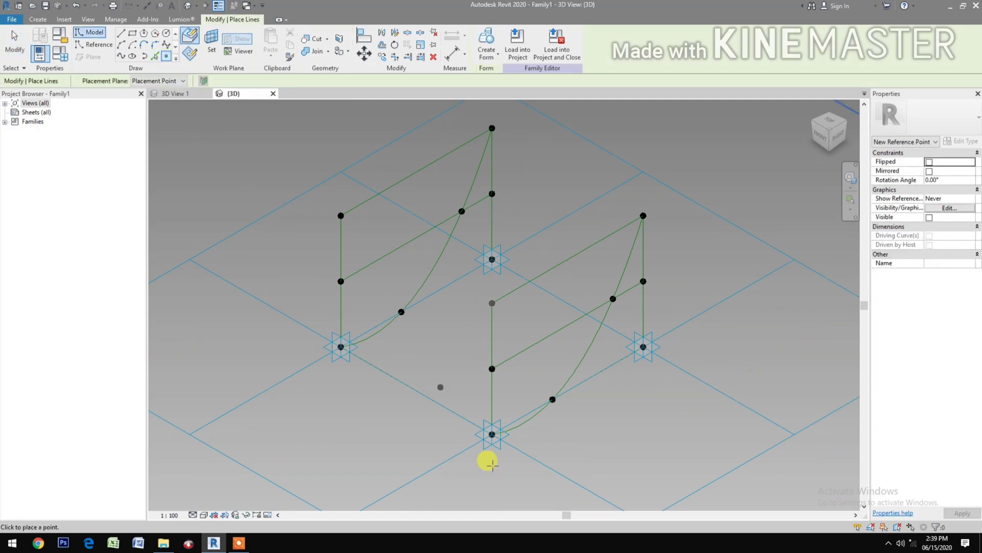
scroll(529, 424, up, 3)
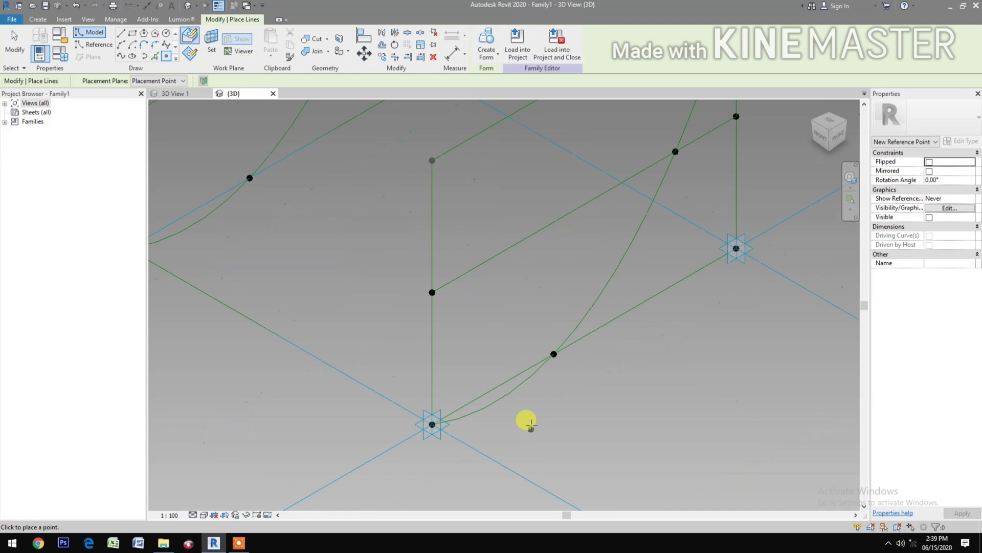
click(487, 406)
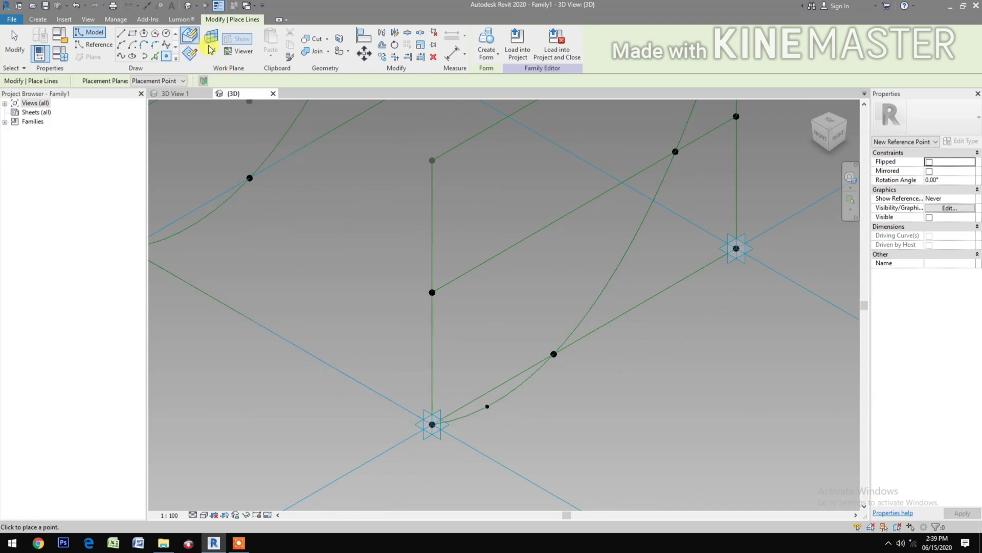
click(133, 34)
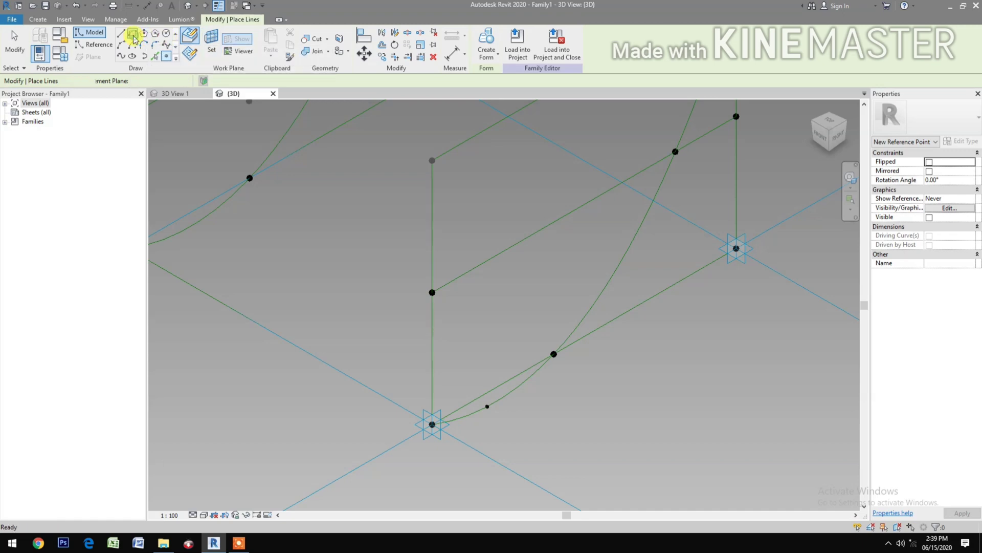
click(211, 45)
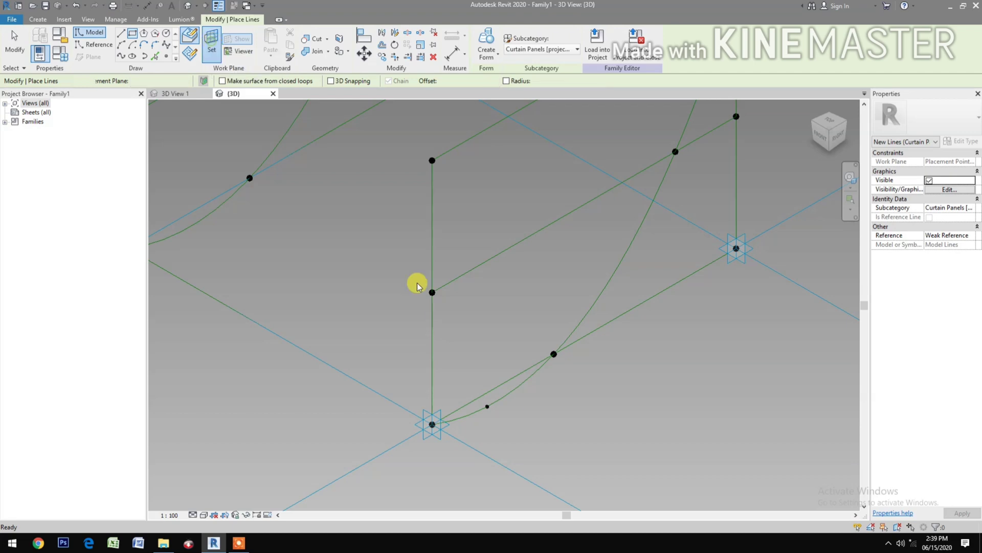
- Draw a rectangle on the curve point's work plane, starting at the point
click(486, 407)
scroll(500, 429, up, 4)
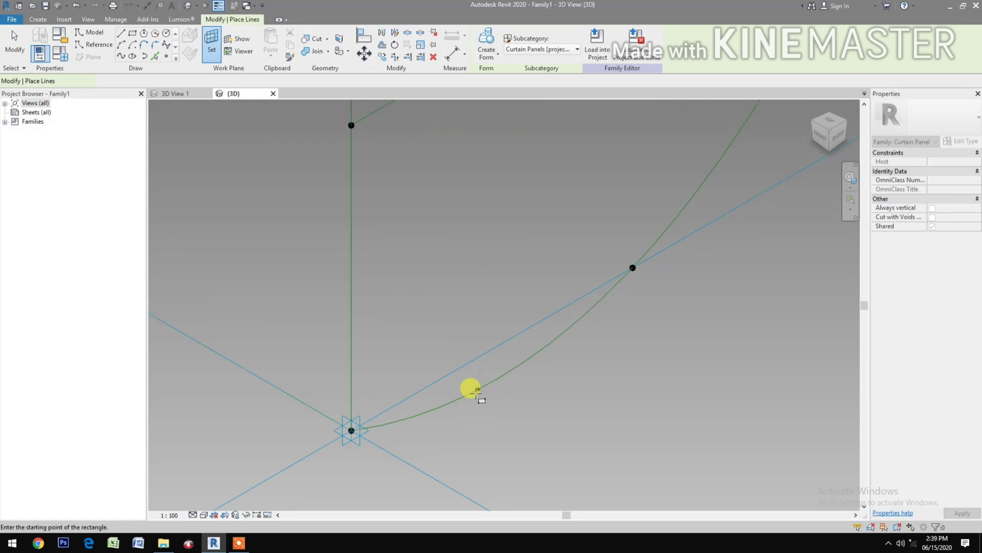
click(478, 389)
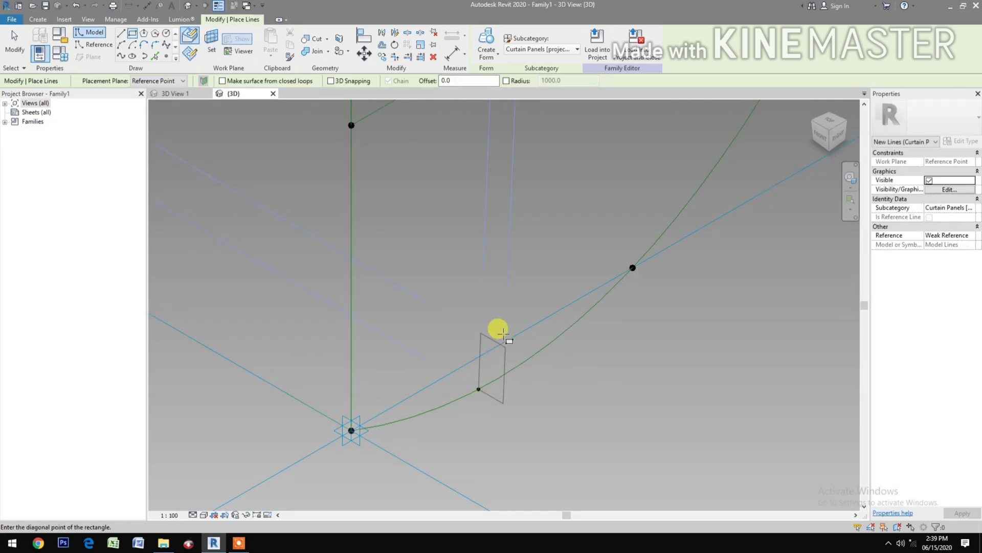
click(503, 306)
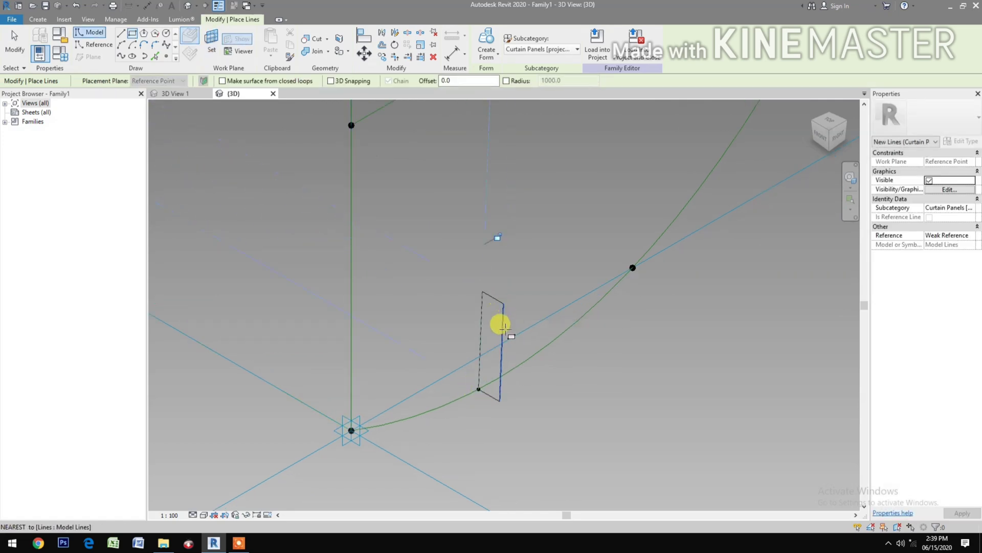
key(Escape)
key(Escape)
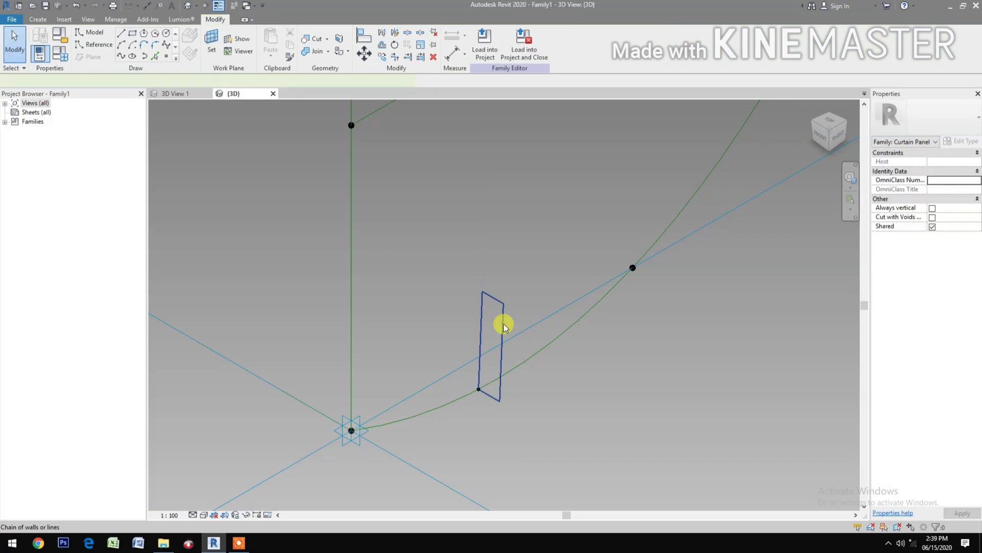
- Resize the rectangle's sides to 50 and 200
click(503, 327)
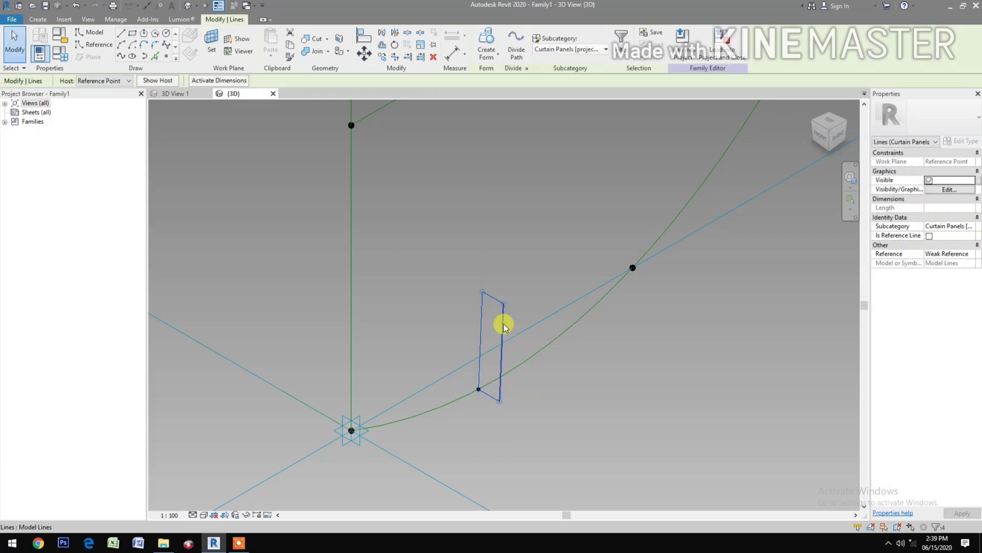
click(503, 327)
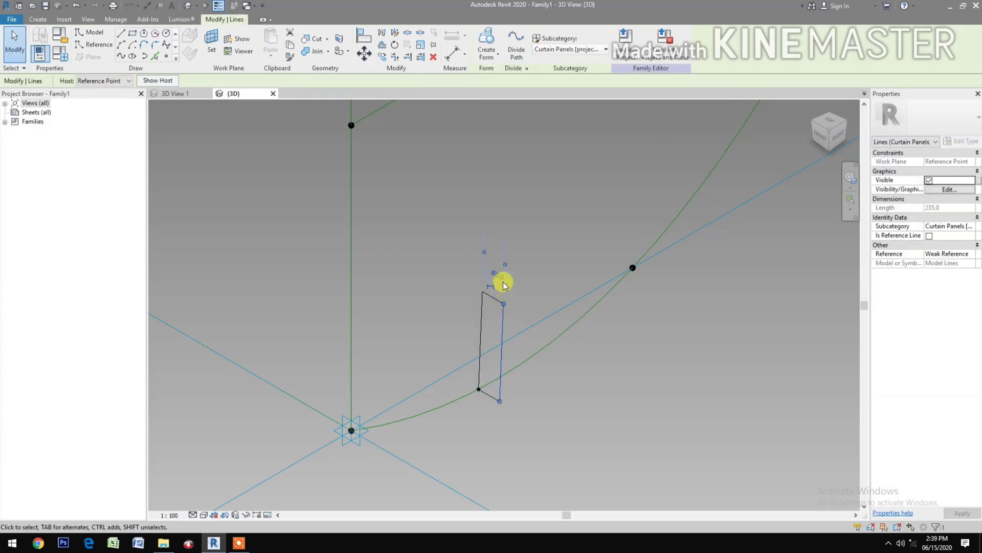
click(499, 275)
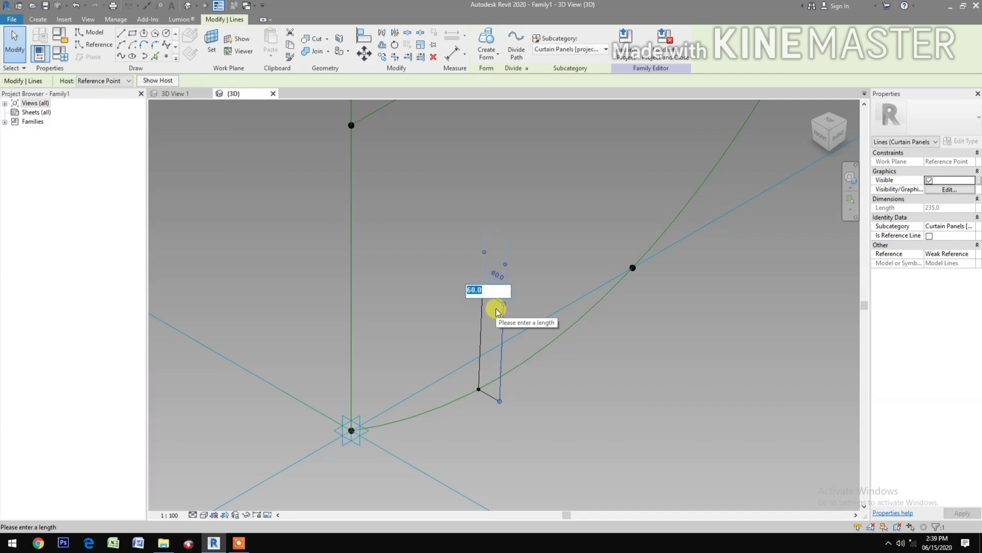
text(50)
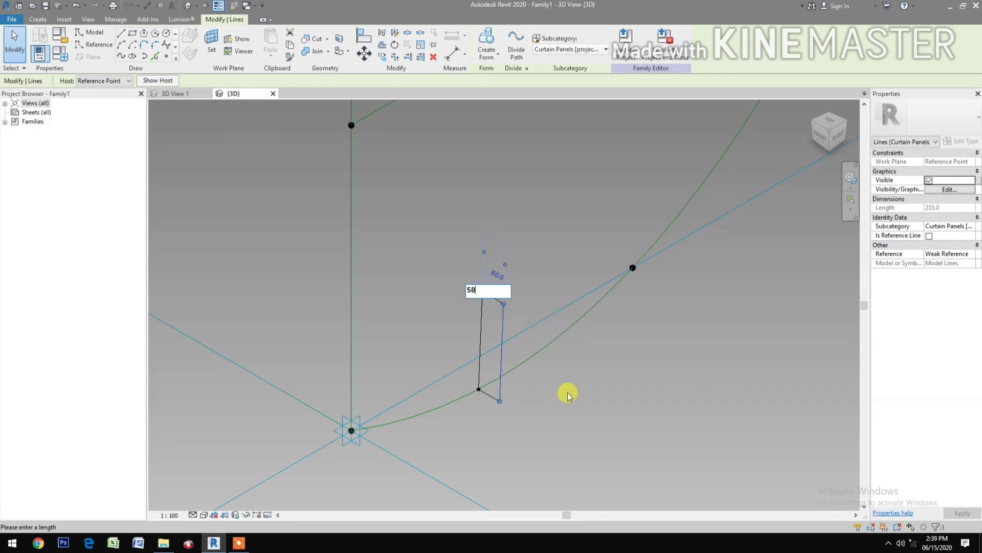
key(Return)
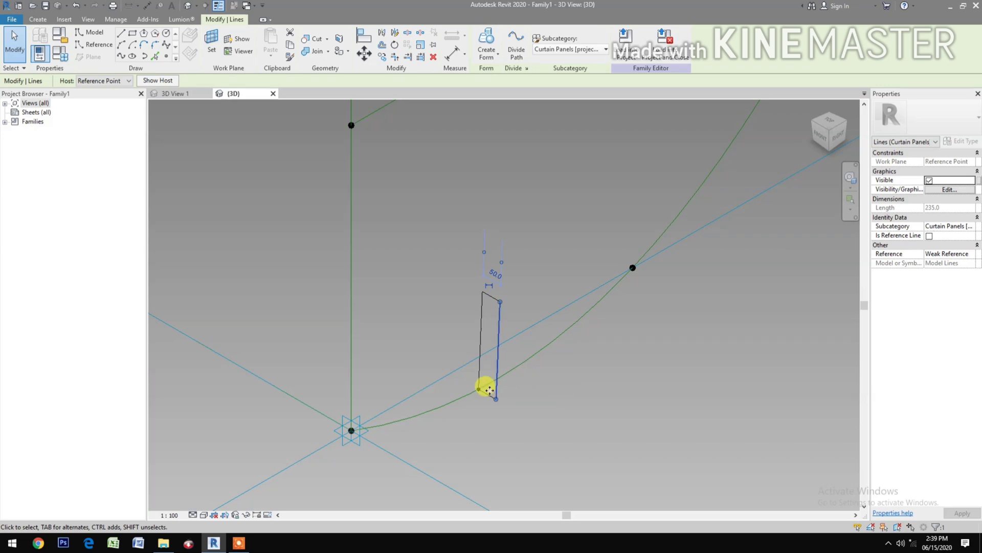
click(491, 298)
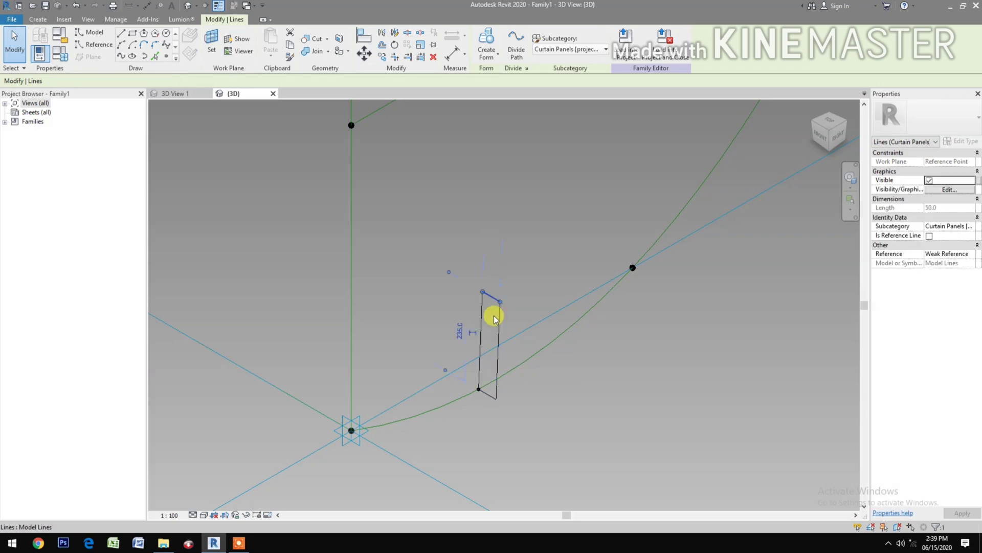
click(458, 332)
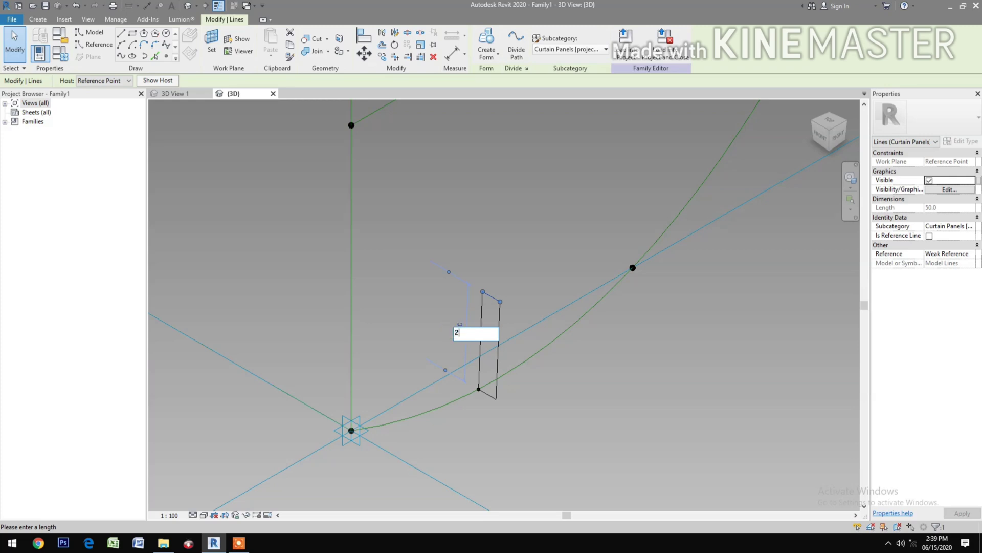
key(Return)
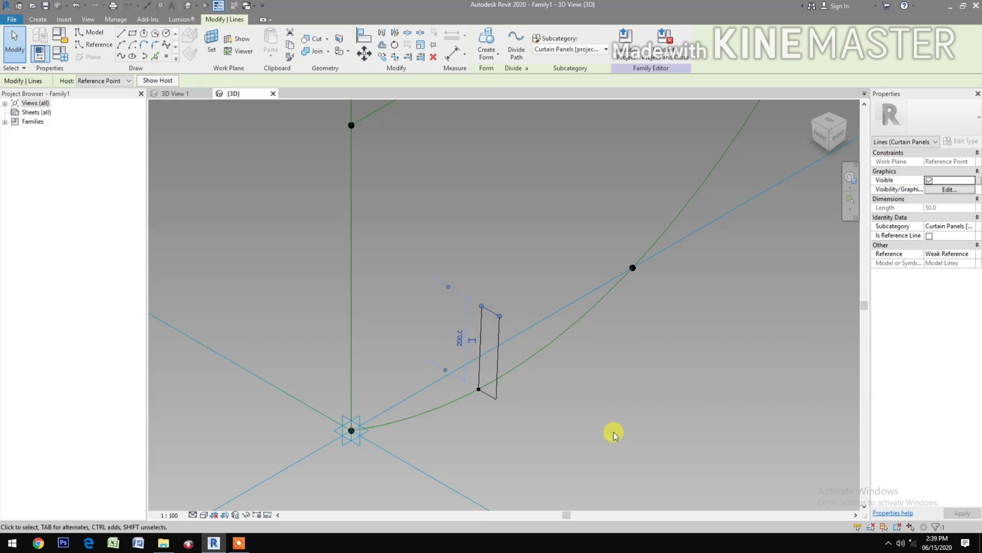
- Select all four rectangle edges and make them reference lines
click(612, 434)
scroll(598, 427, down, 3)
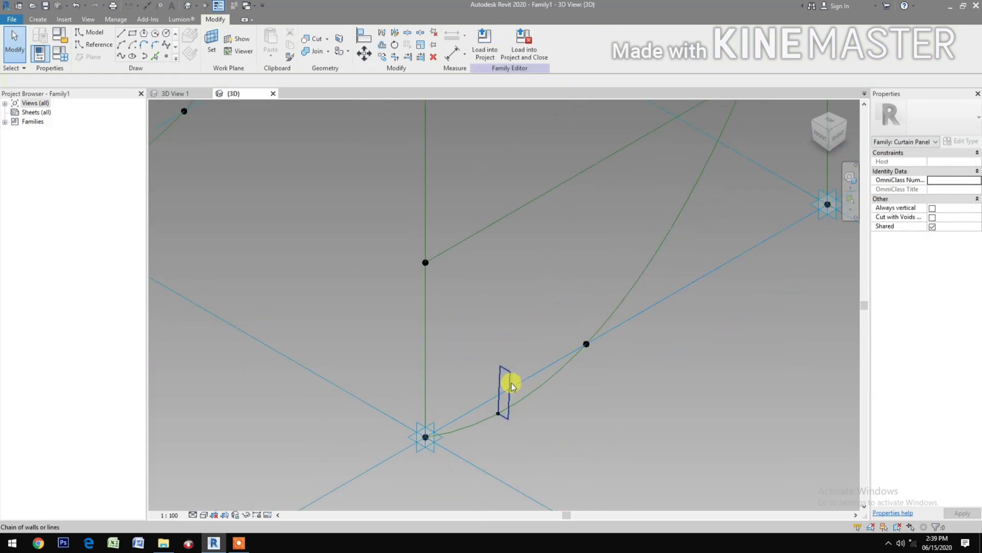
key(ctrl+Left)
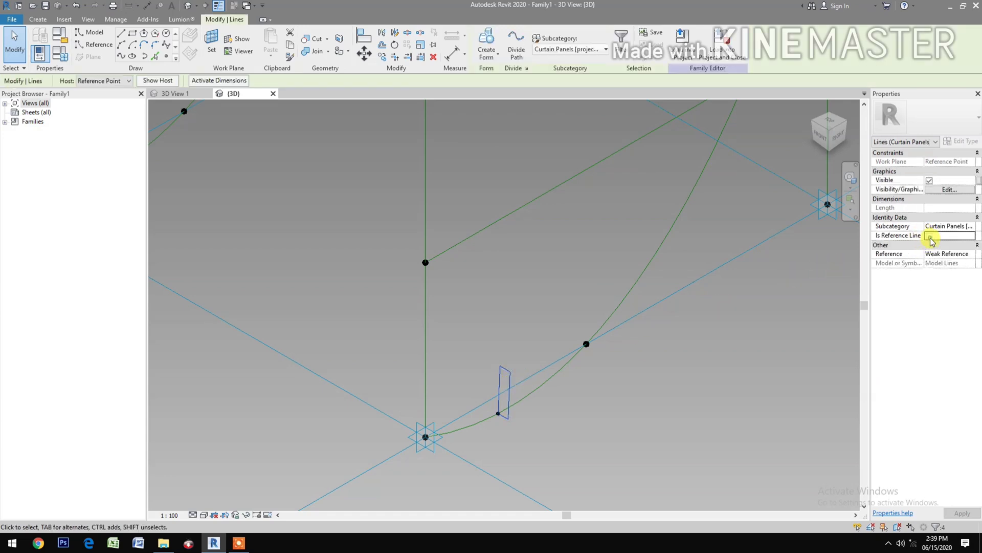
click(930, 237)
- Select the right curve and the 50 × 200 profile and create a solid form from them
click(720, 384)
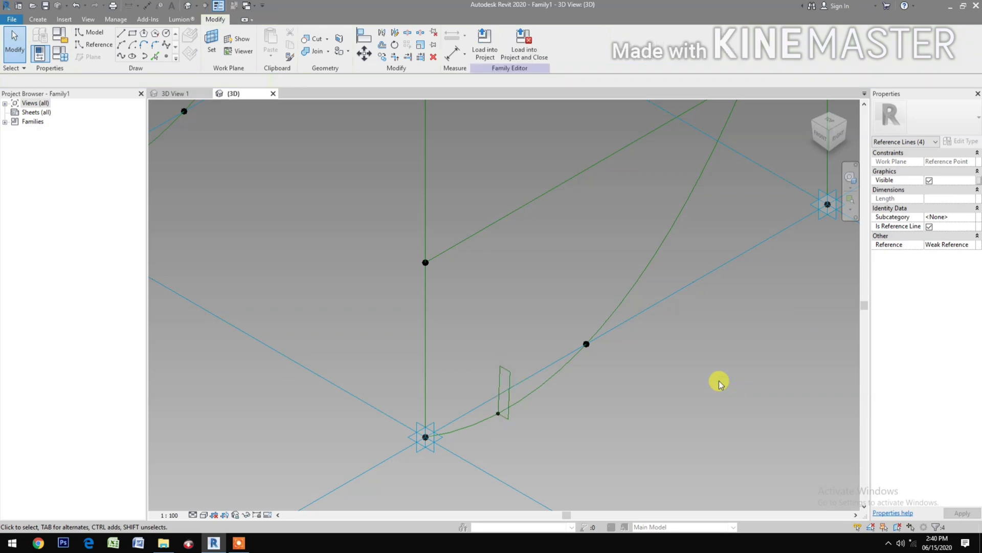
scroll(686, 421, down, 3)
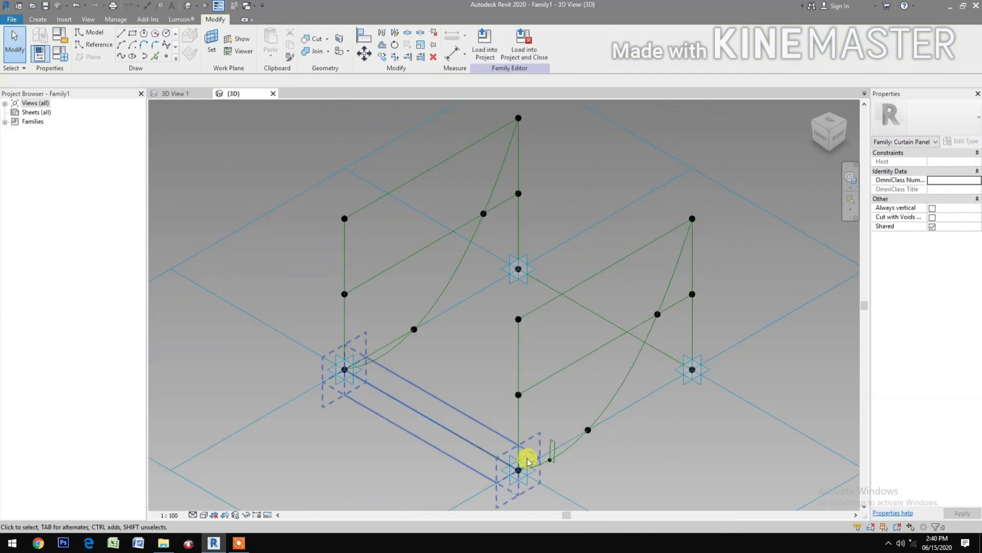
click(613, 392)
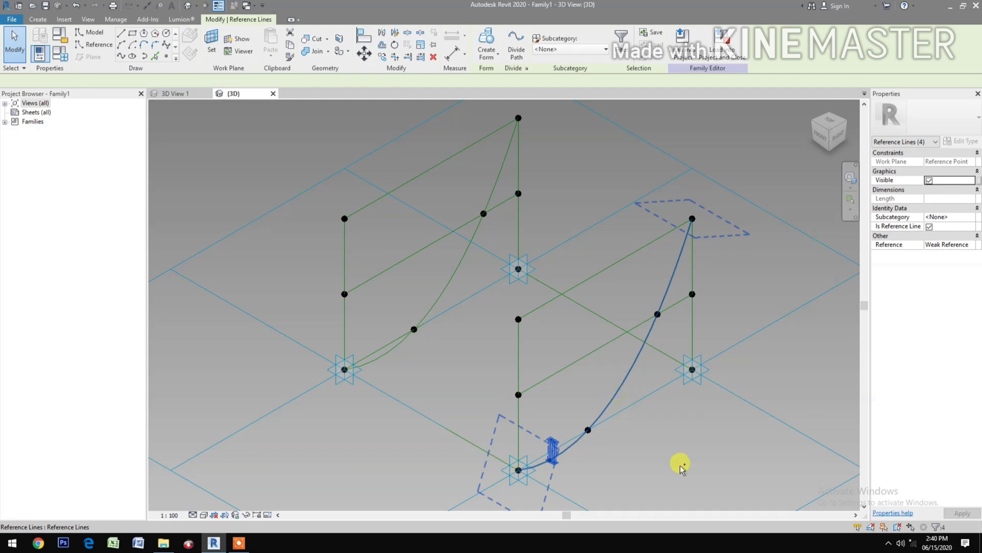
drag(682, 465, 416, 61)
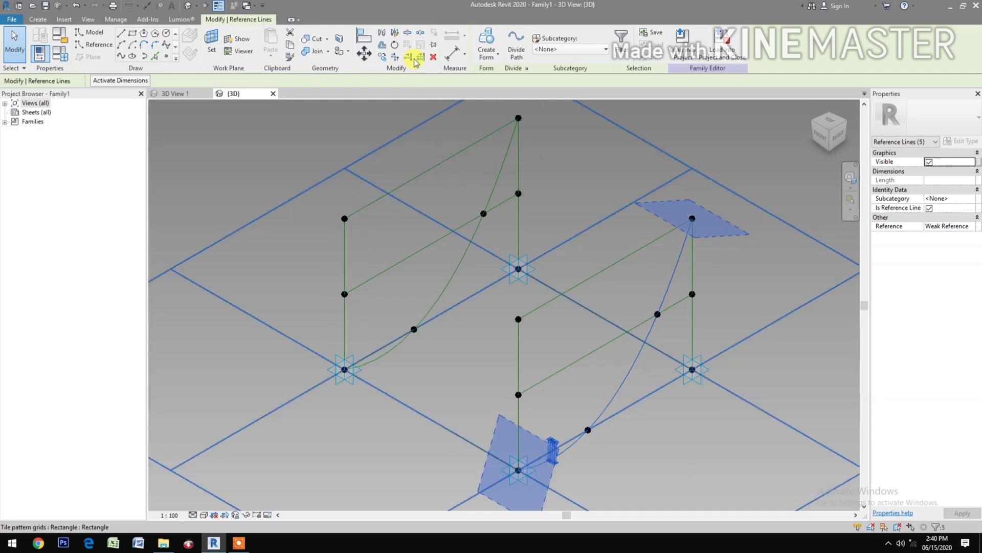
click(486, 45)
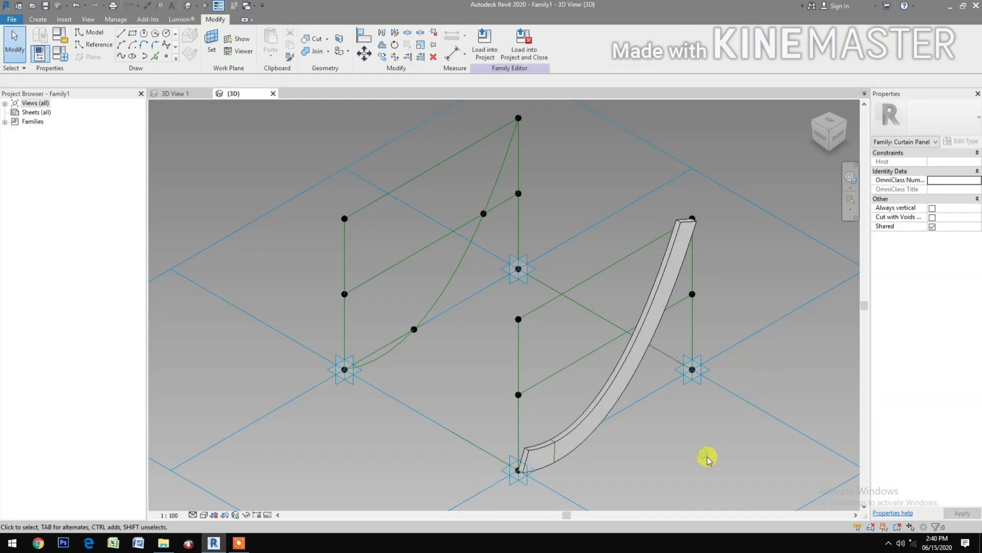
middle_drag(669, 475, 662, 461)
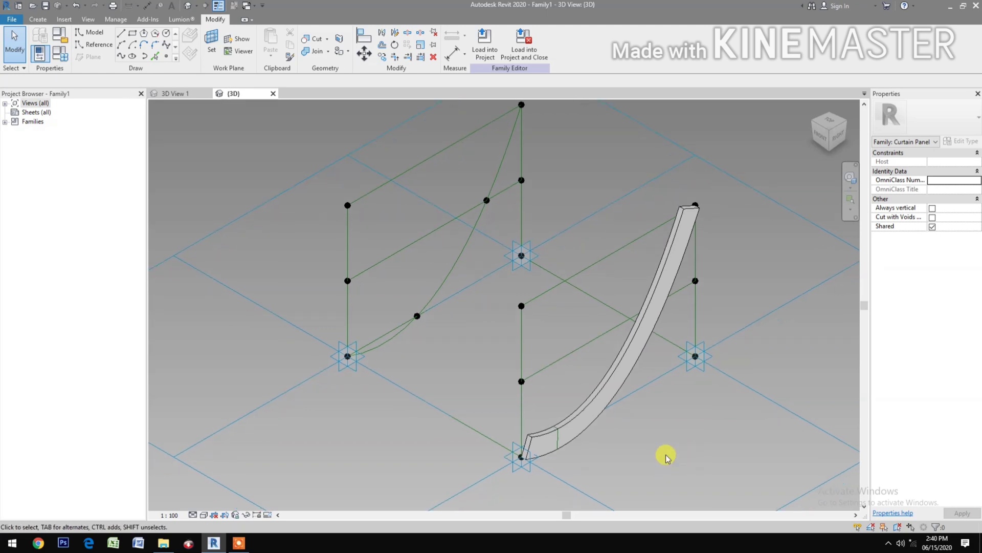
middle_drag(361, 437, 392, 453)
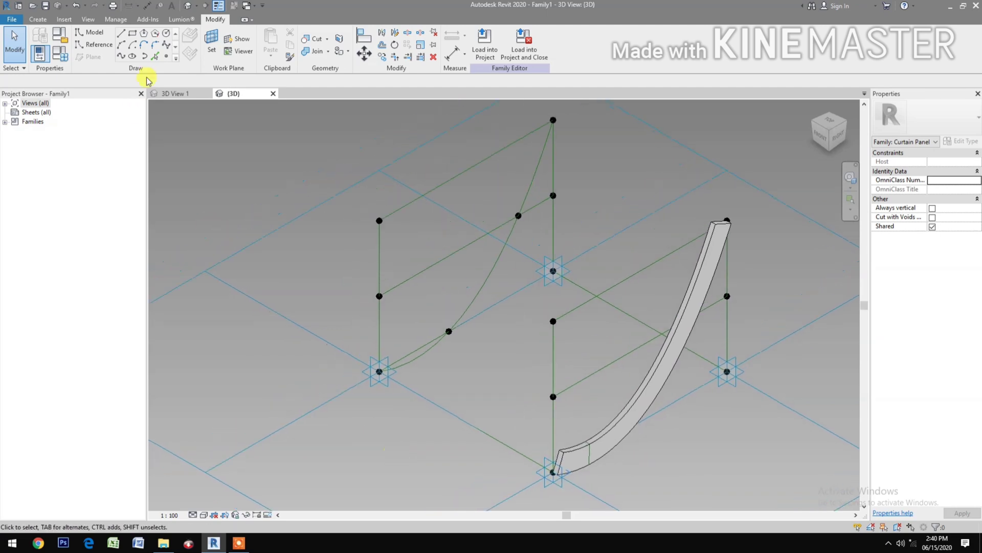
- Place a reference point near the base of the left curve and prepare a rectangle on its work plane
click(165, 57)
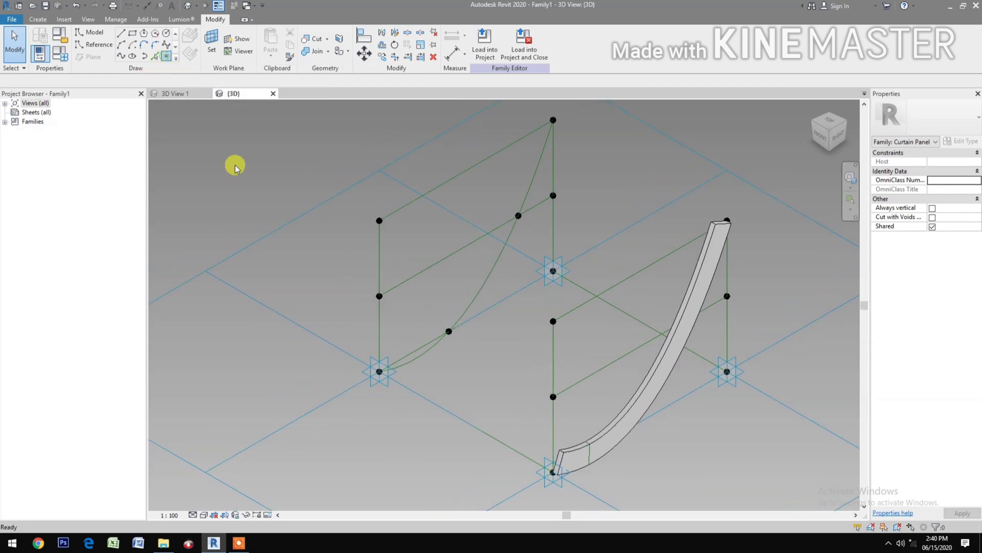
click(404, 370)
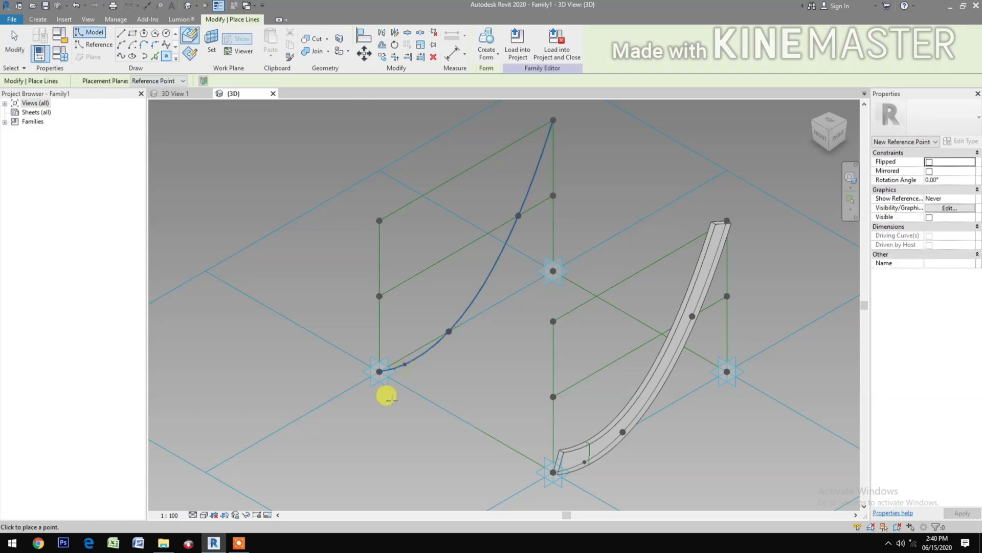
scroll(389, 359, up, 3)
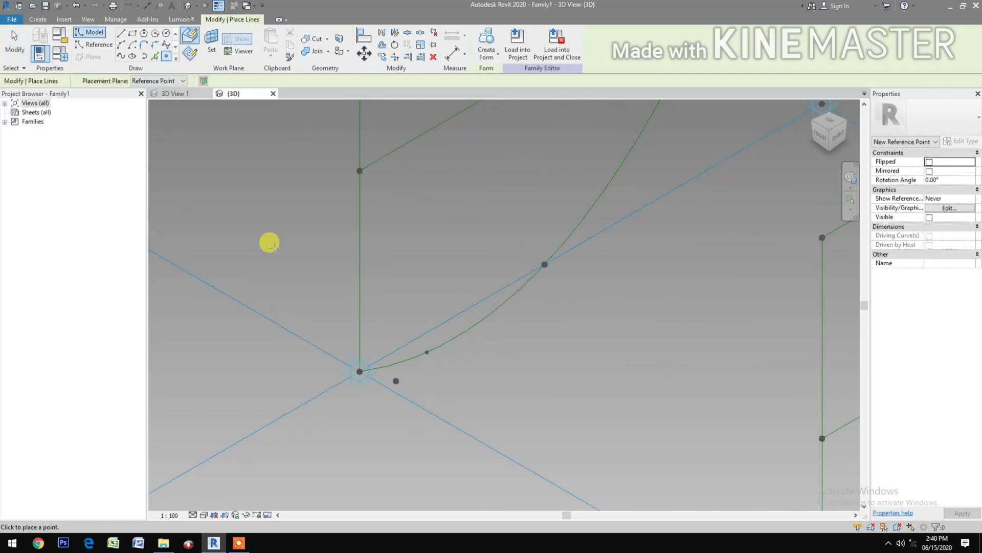
key(Escape)
key(Escape)
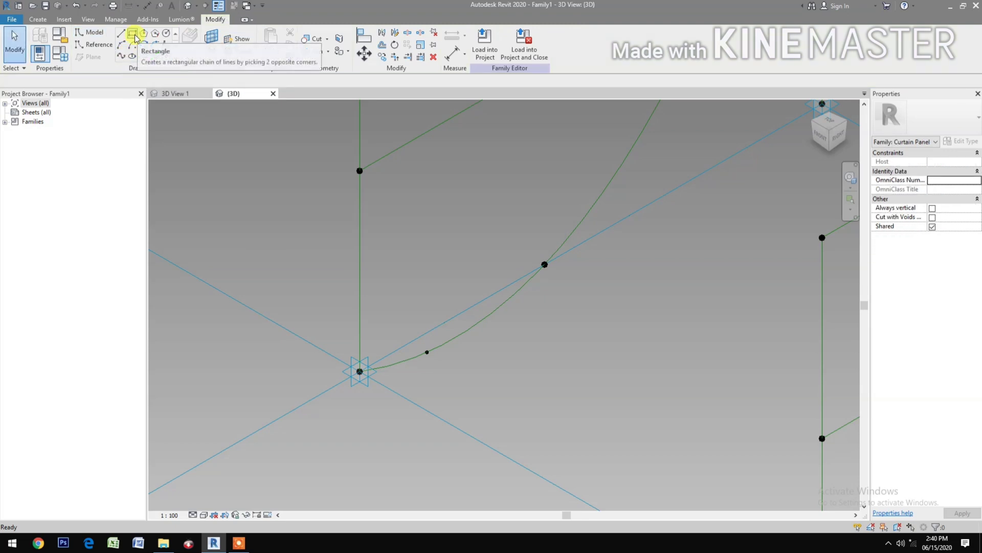
click(134, 36)
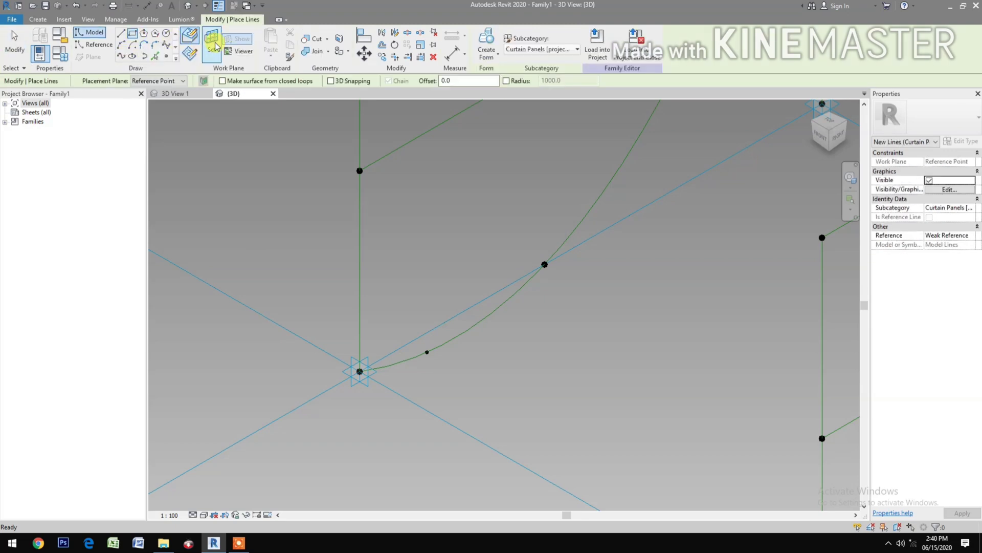
click(215, 46)
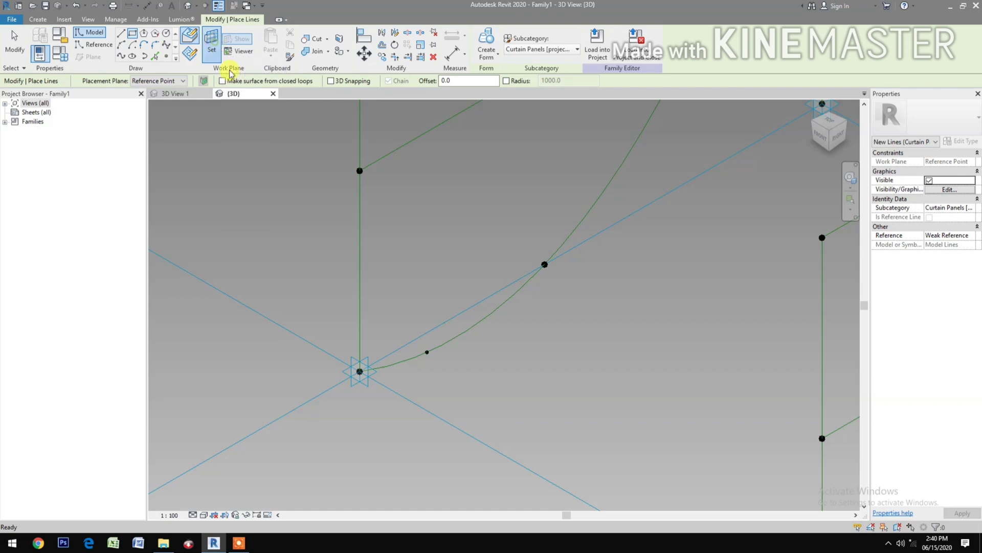
- Draw a rectangle on the new reference point's plane, starting at the point on the curve
click(427, 352)
scroll(430, 349, up, 4)
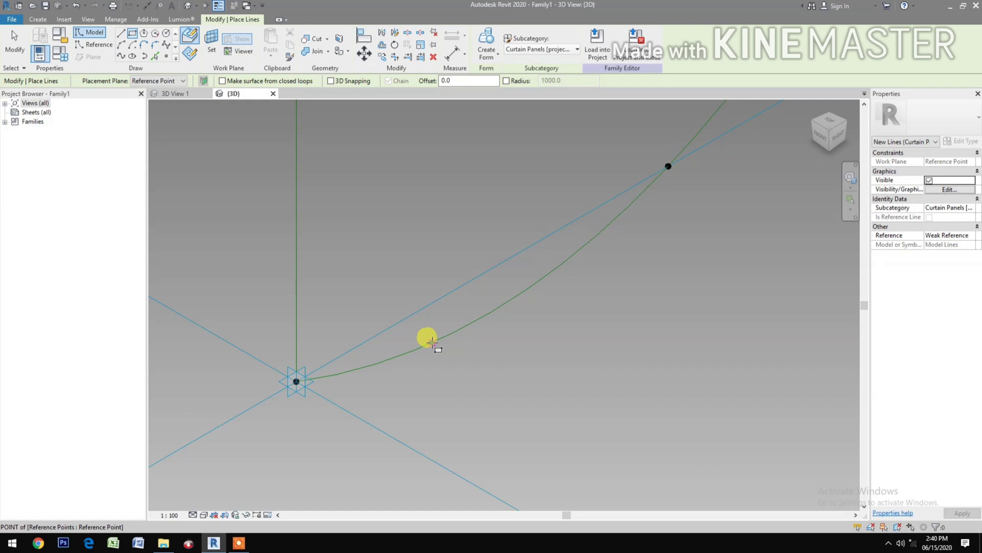
click(432, 342)
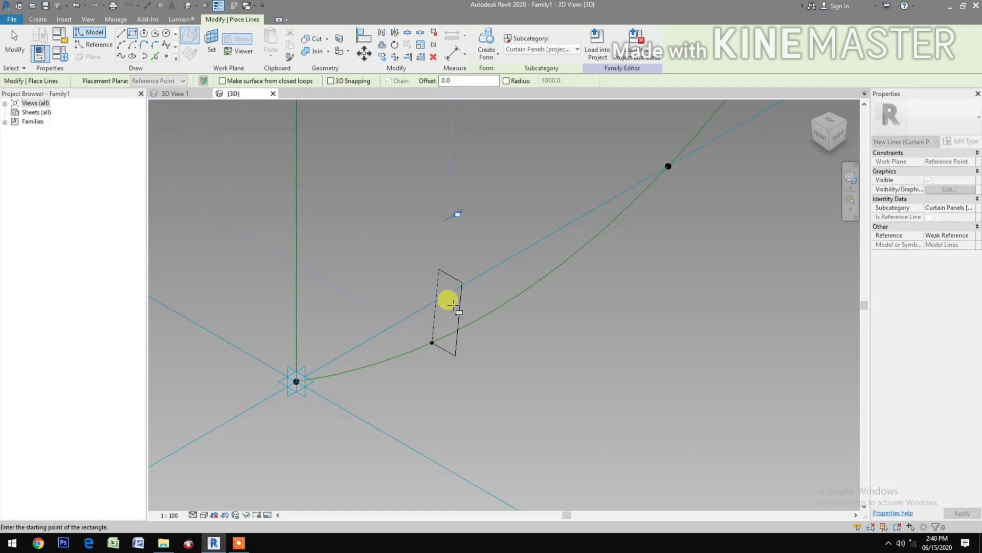
click(450, 304)
key(Escape)
key(Escape)
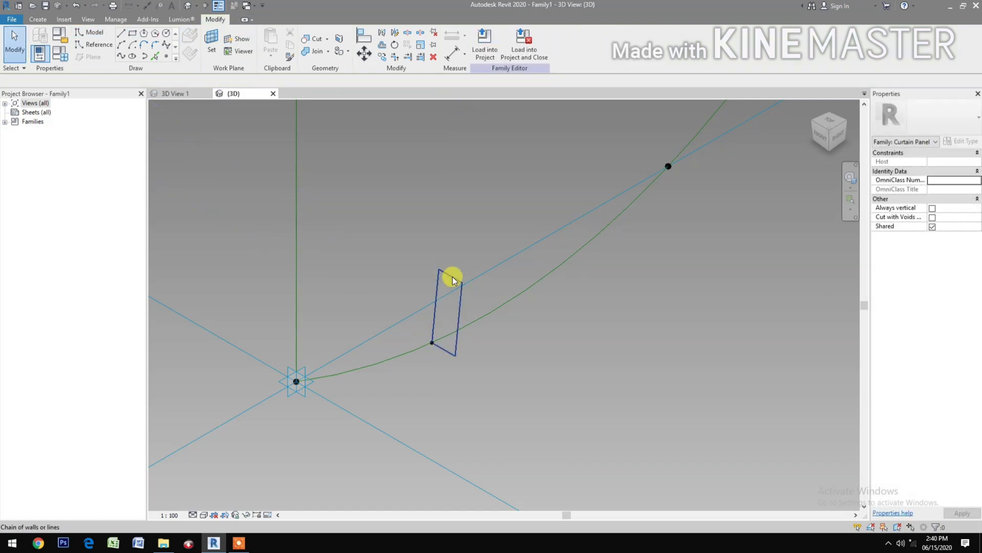
- Size the rectangle to 200 long by 50 wide
key(Tab)
click(452, 281)
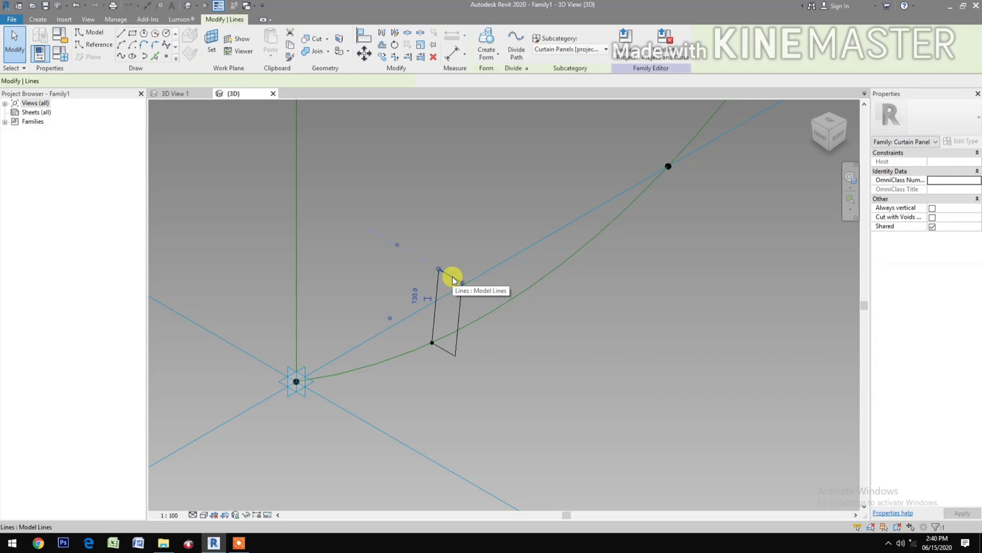
click(412, 300)
text(2)
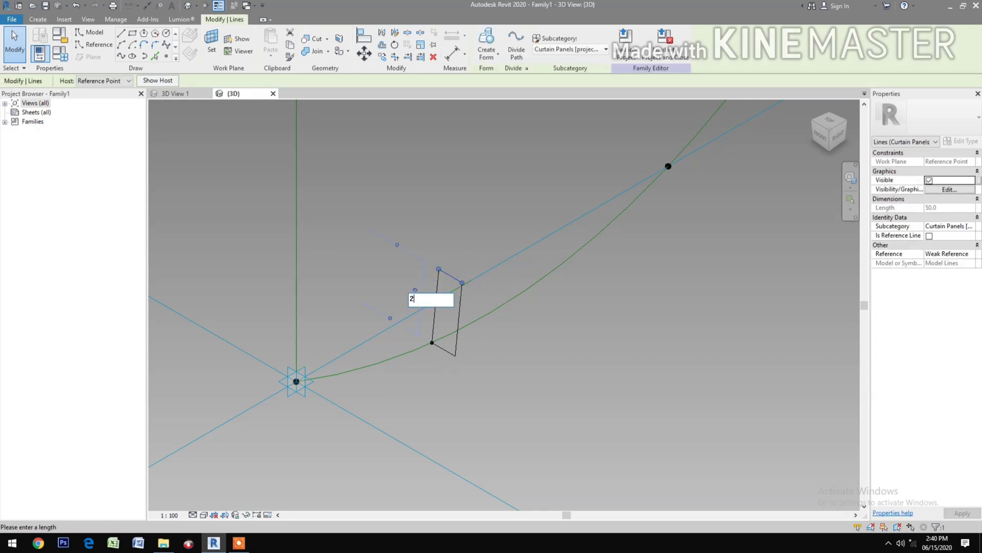
text(00)
key(Return)
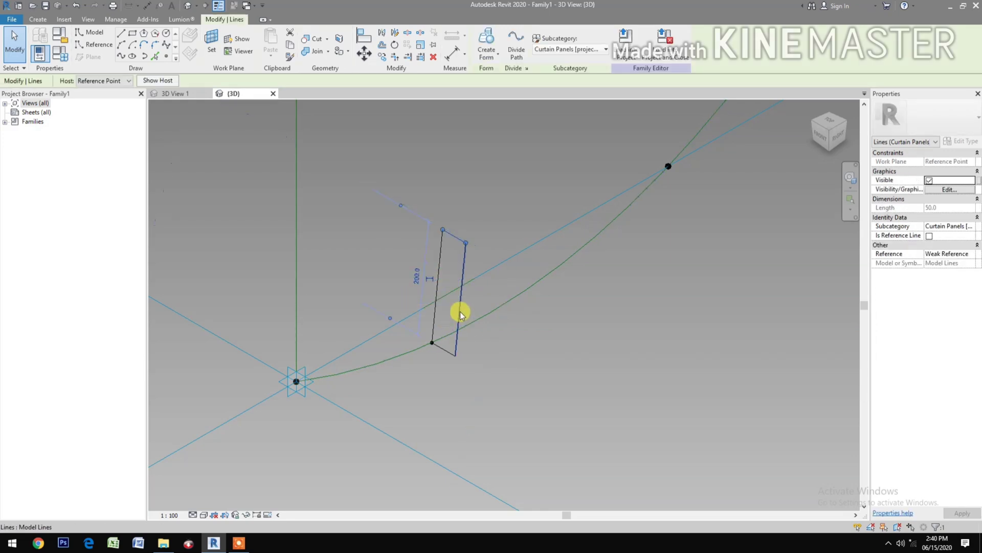
click(460, 313)
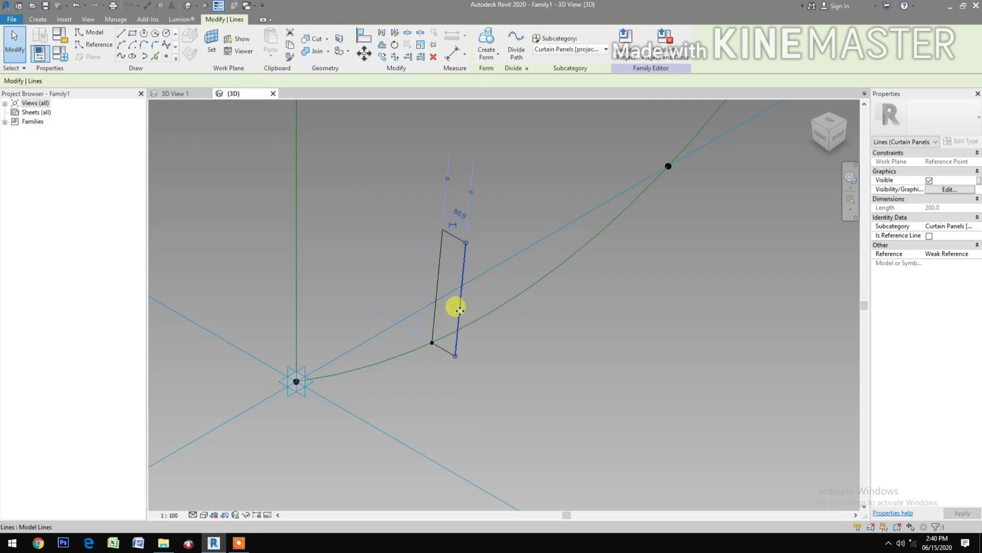
click(460, 214)
text(50)
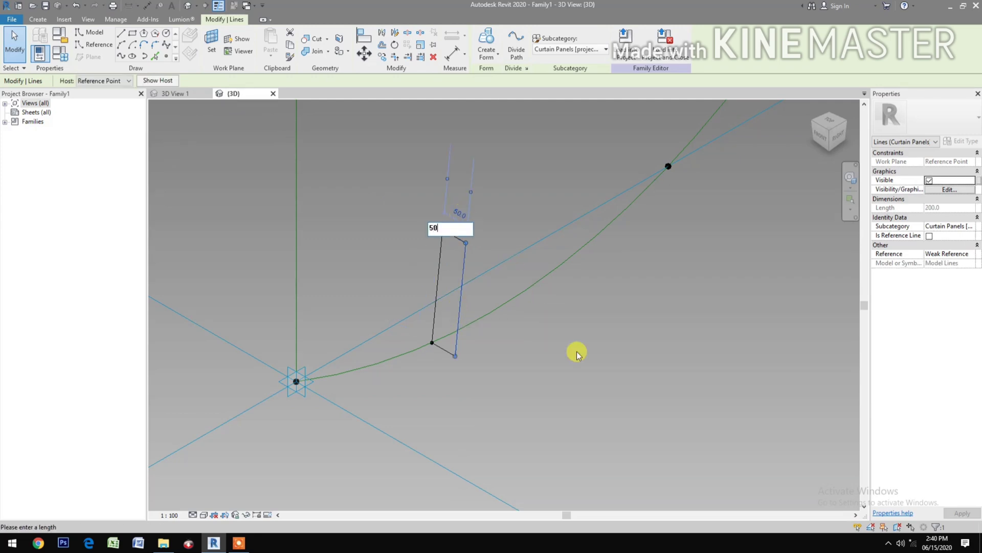
key(Return)
- Turn the rectangle's edges into reference lines with Is Reference Line
click(543, 377)
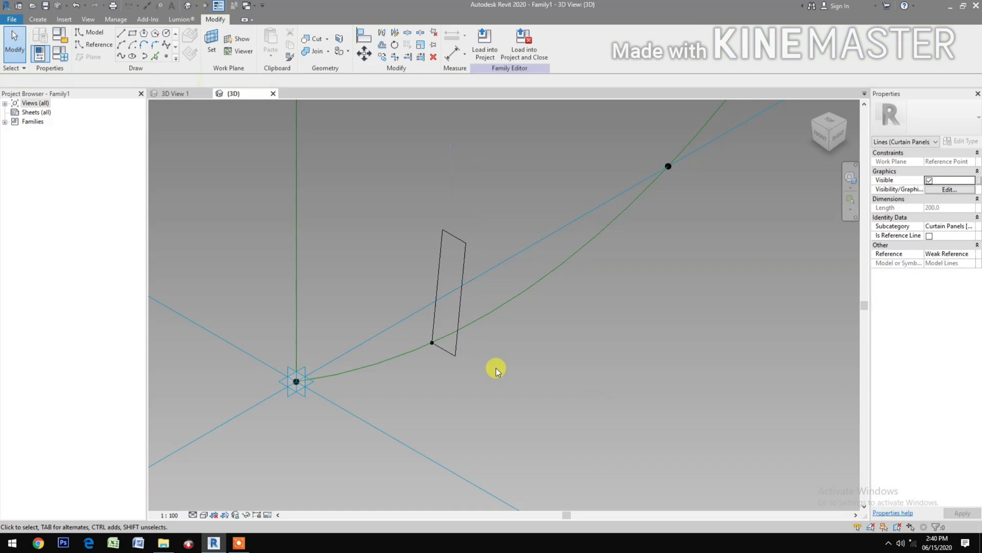
click(462, 249)
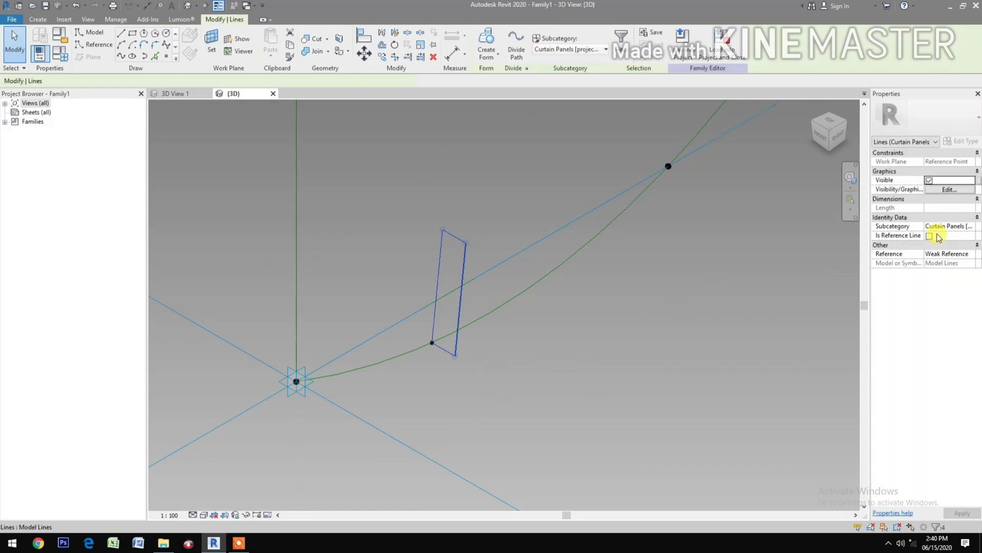
click(930, 236)
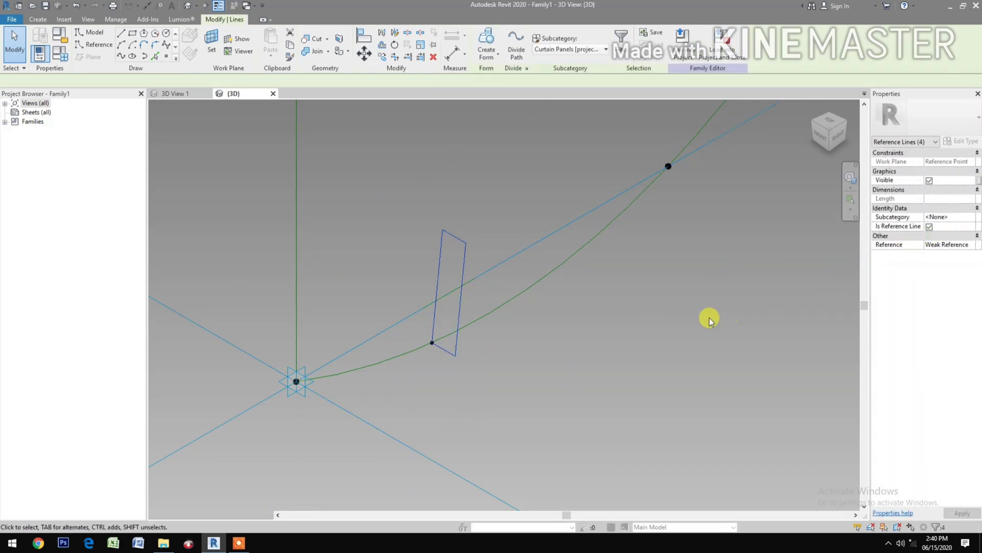
click(563, 384)
- Sweep the 200 × 50 profile along the left reference-line chain into a second solid slat
scroll(563, 384, down, 6)
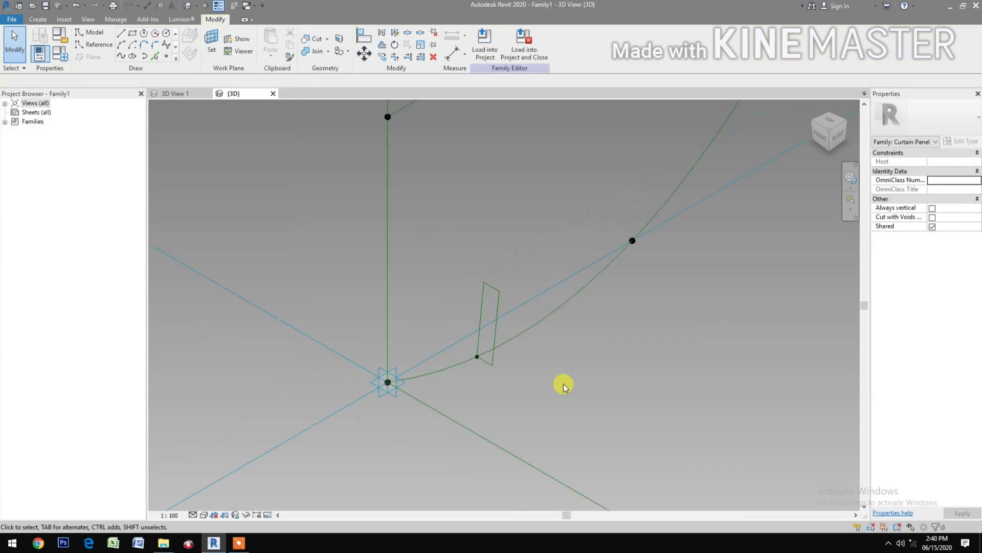
scroll(517, 395, down, 3)
middle_drag(642, 411, 520, 423)
scroll(519, 416, down, 2)
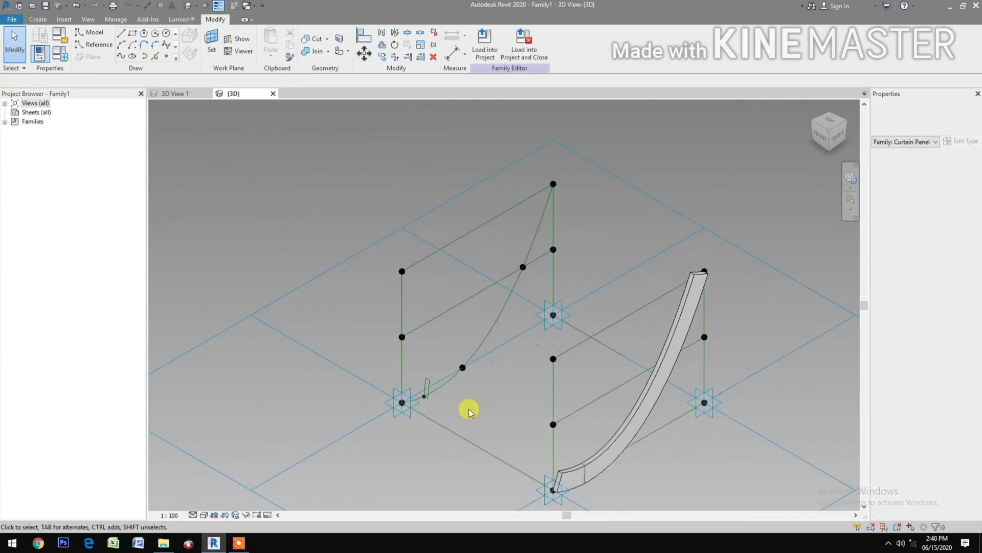
key(Tab)
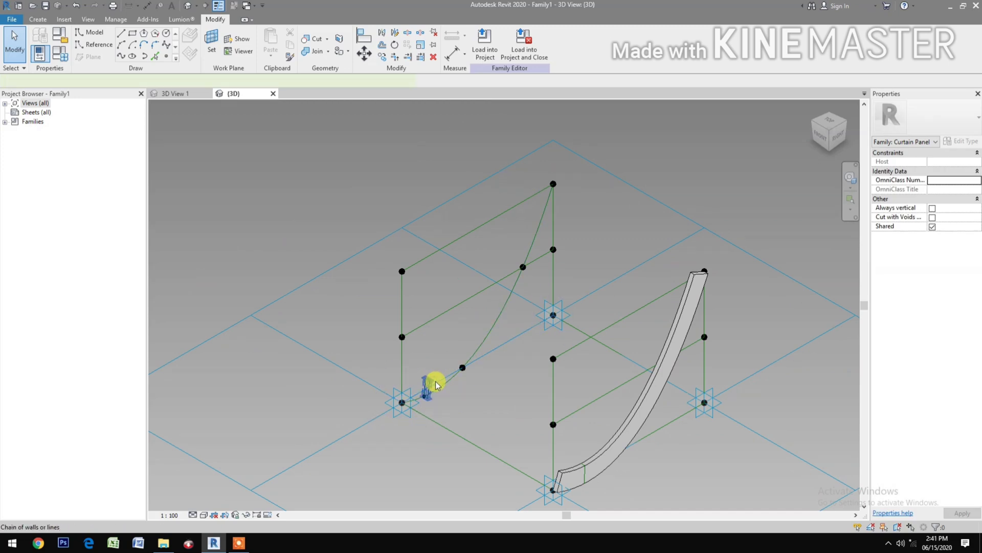
click(491, 370)
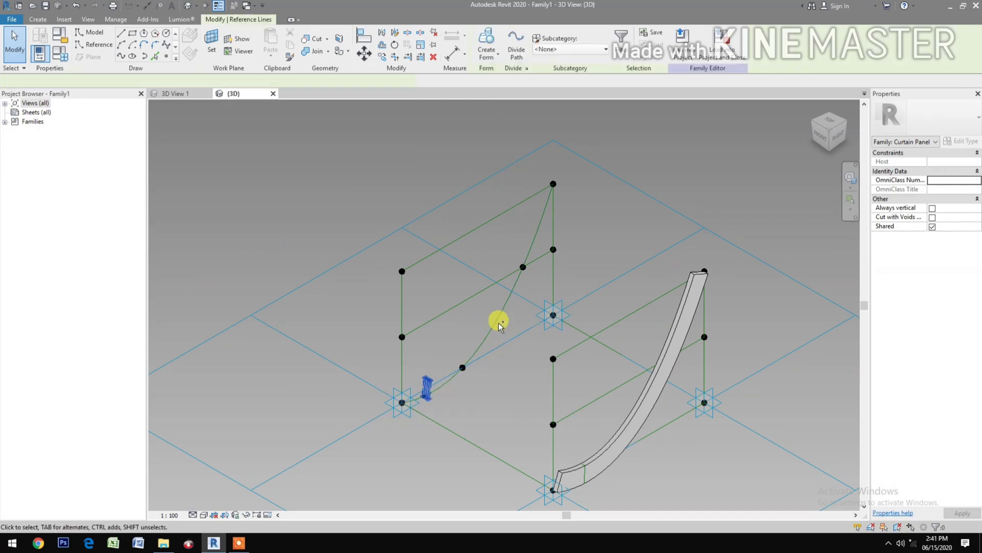
ctrl+click(438, 340)
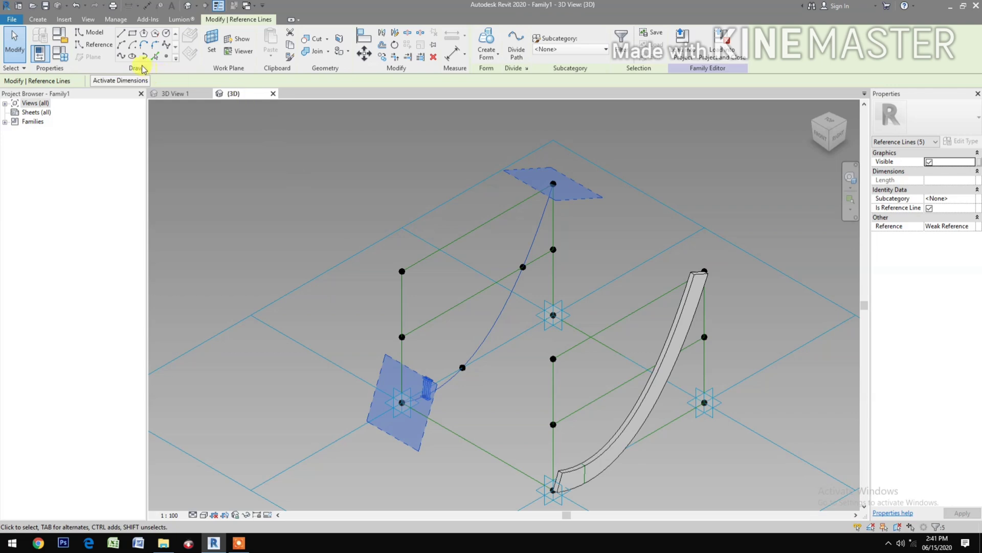
click(484, 43)
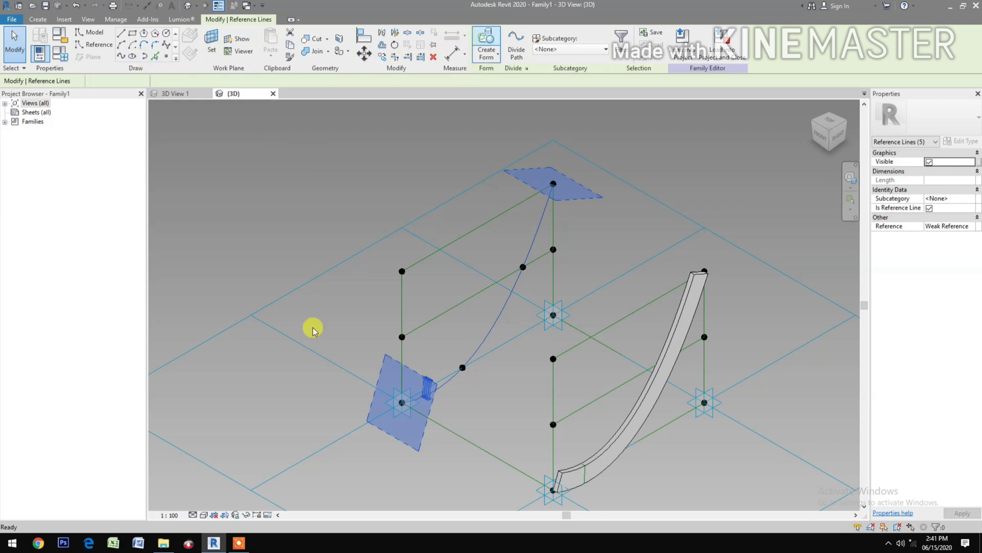
middle_drag(296, 430, 319, 404)
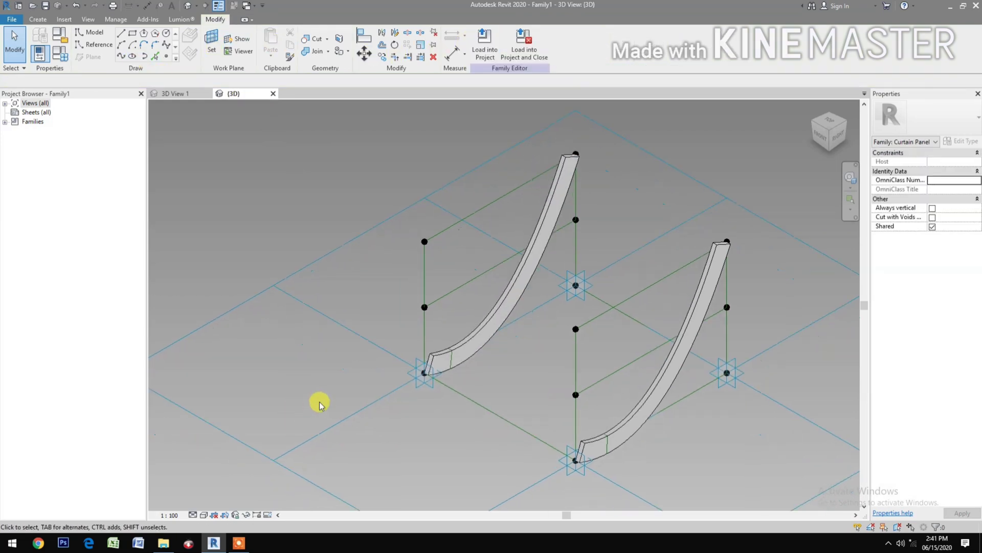
click(64, 59)
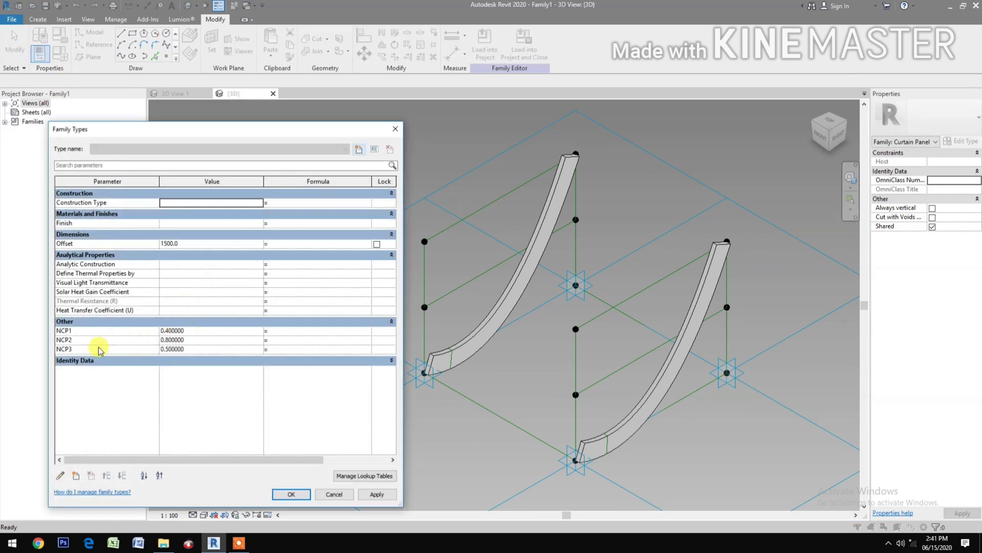
- Try NCP3 values 0.7 and 0.8, then settle on 0.5
click(209, 350)
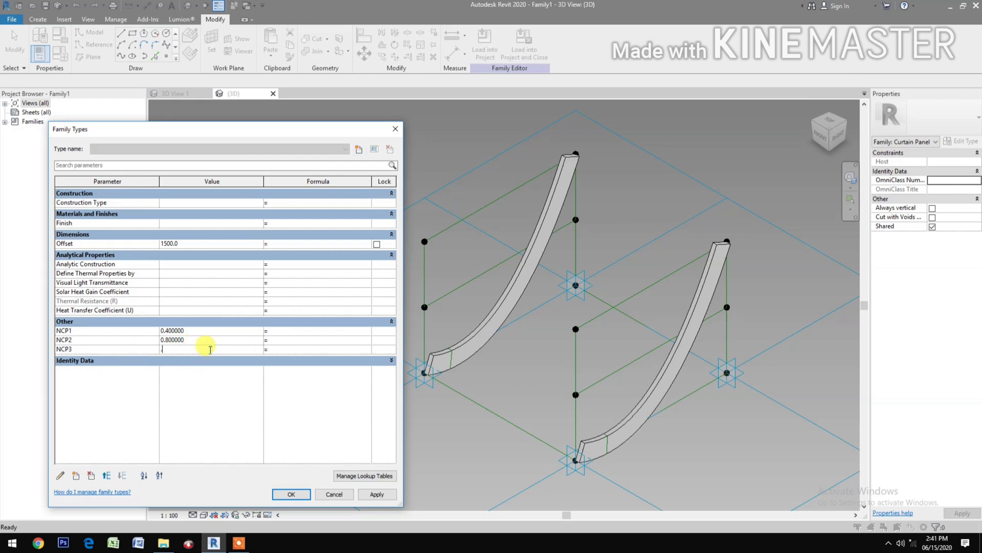
click(377, 494)
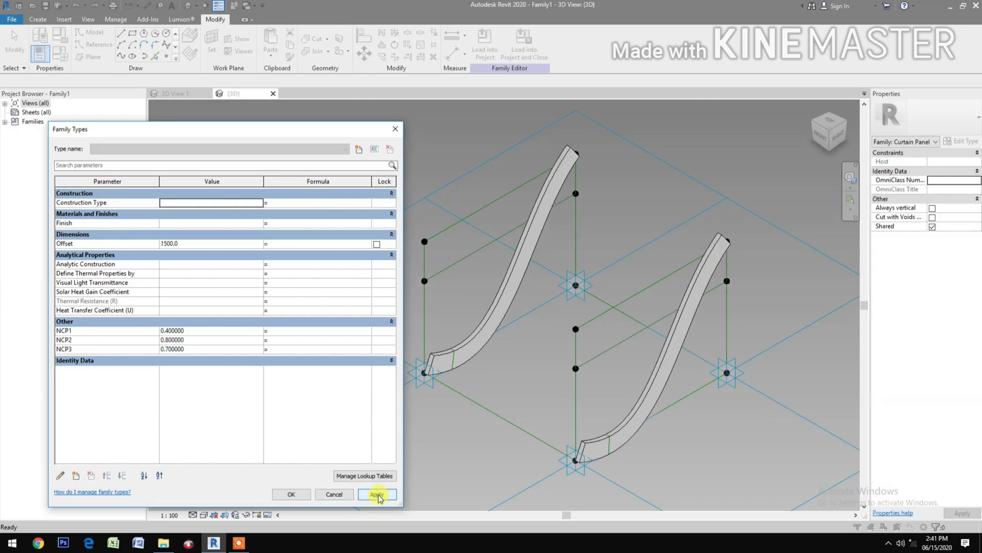
click(210, 350)
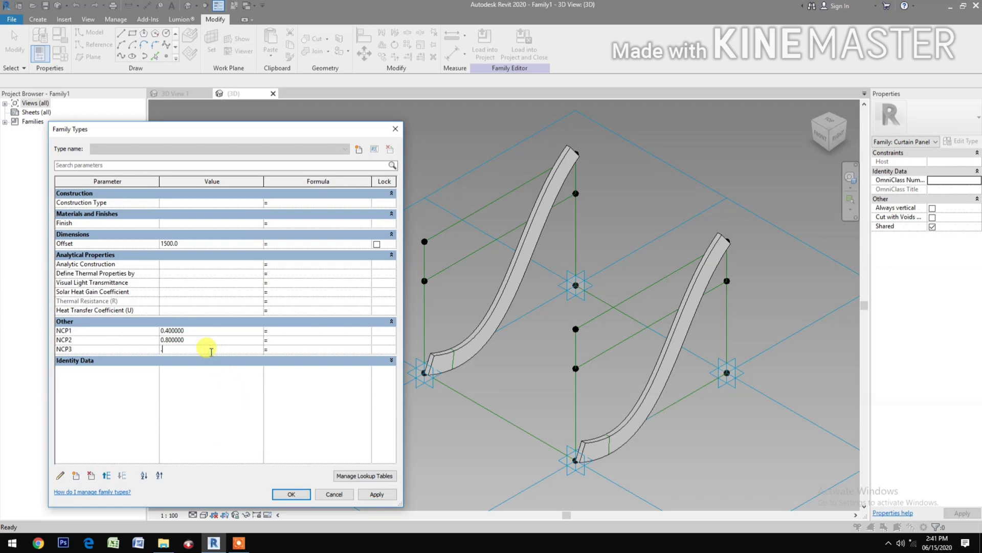
click(387, 495)
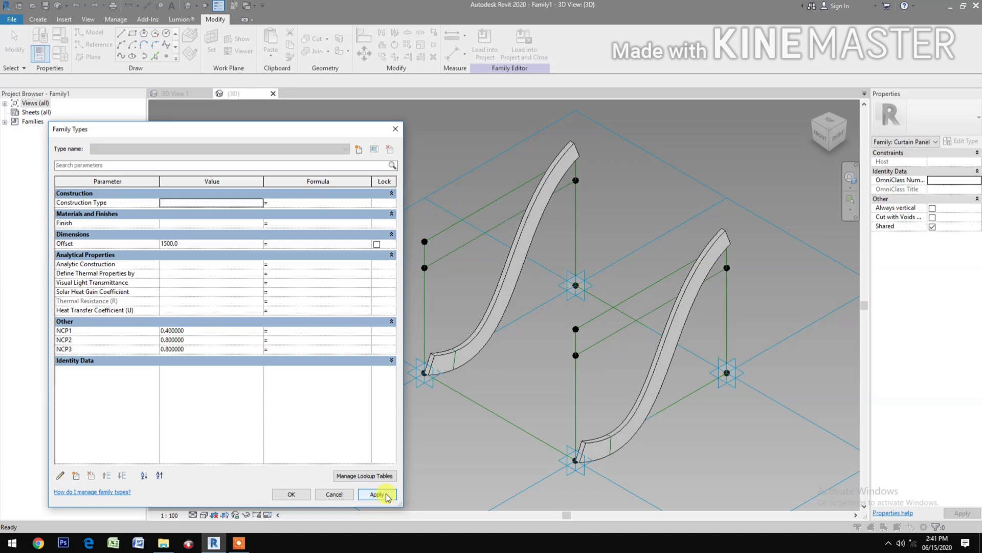
click(231, 346)
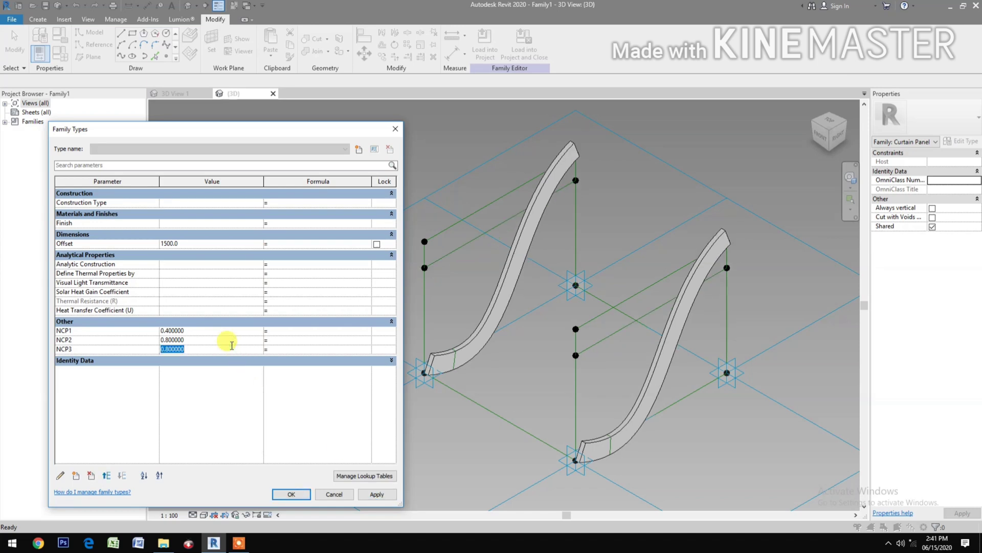
text(0.5)
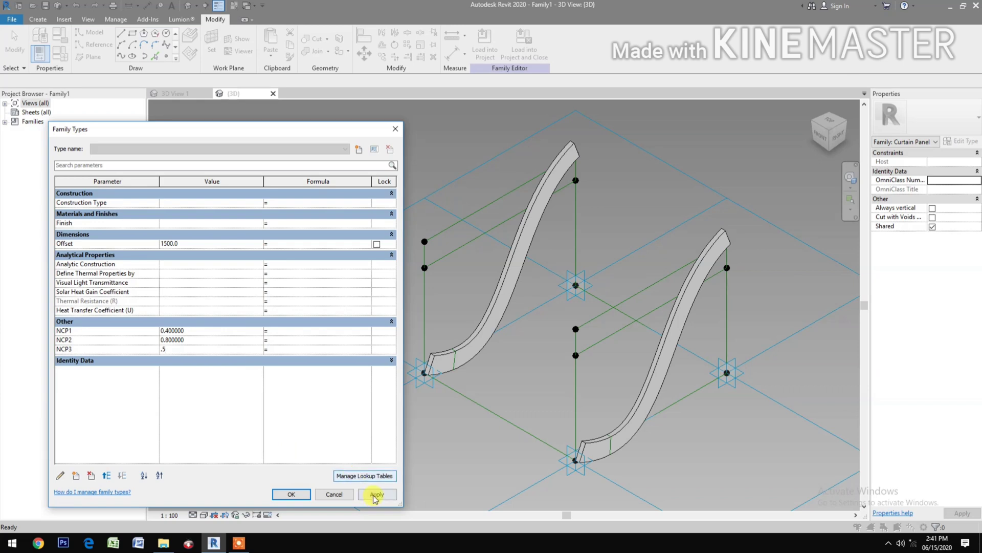
click(377, 495)
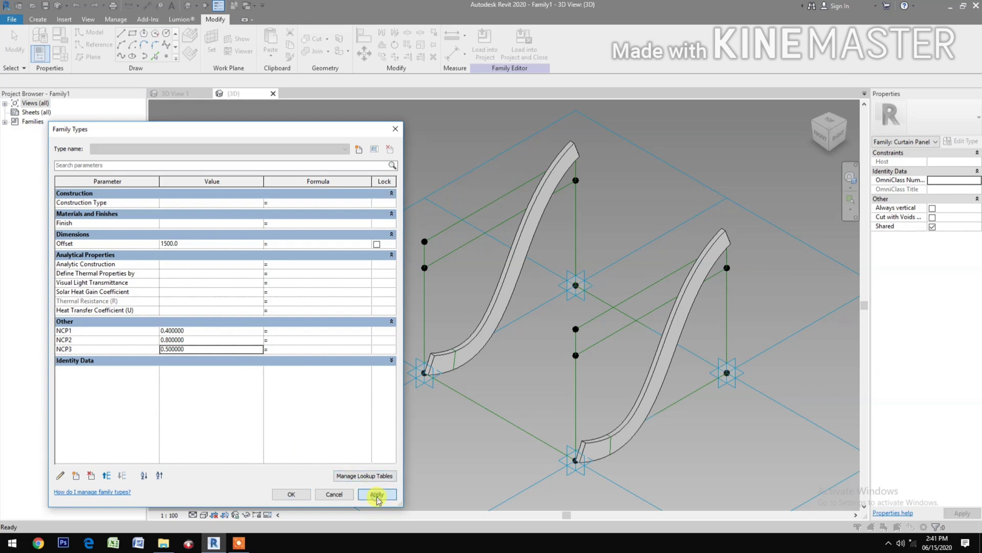
- Try NCP2 at 0.95, settle on 0.6, and accept the Family Types changes
click(205, 339)
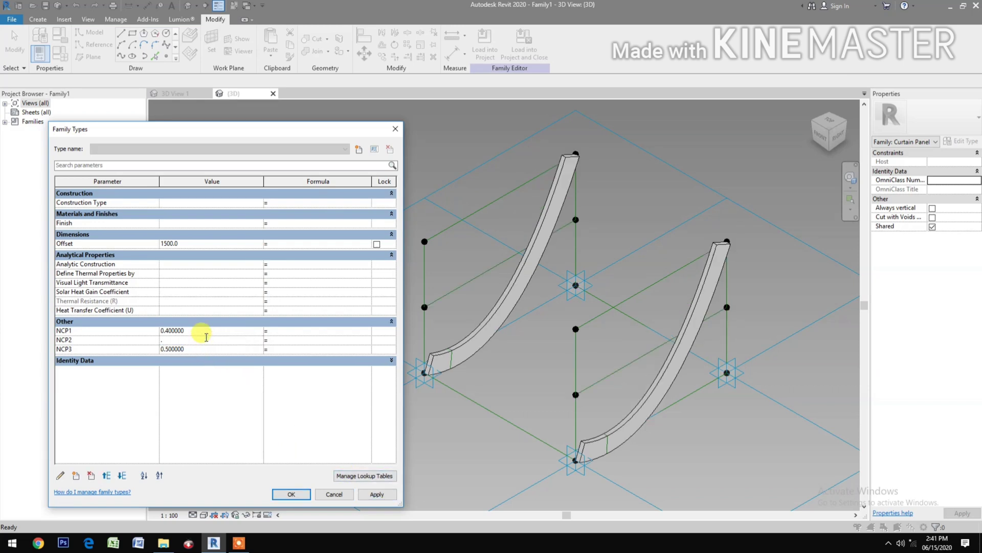
text(.95)
click(377, 494)
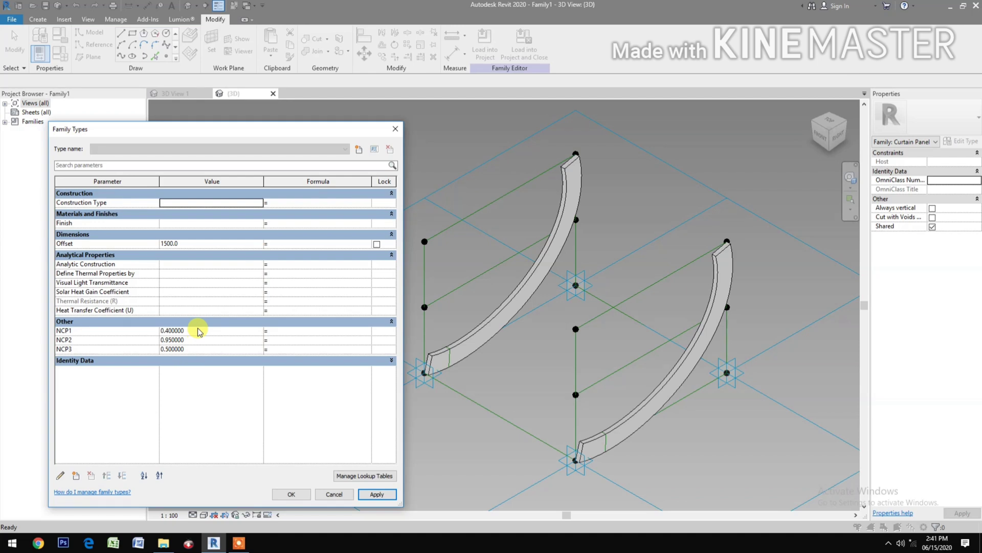
click(203, 341)
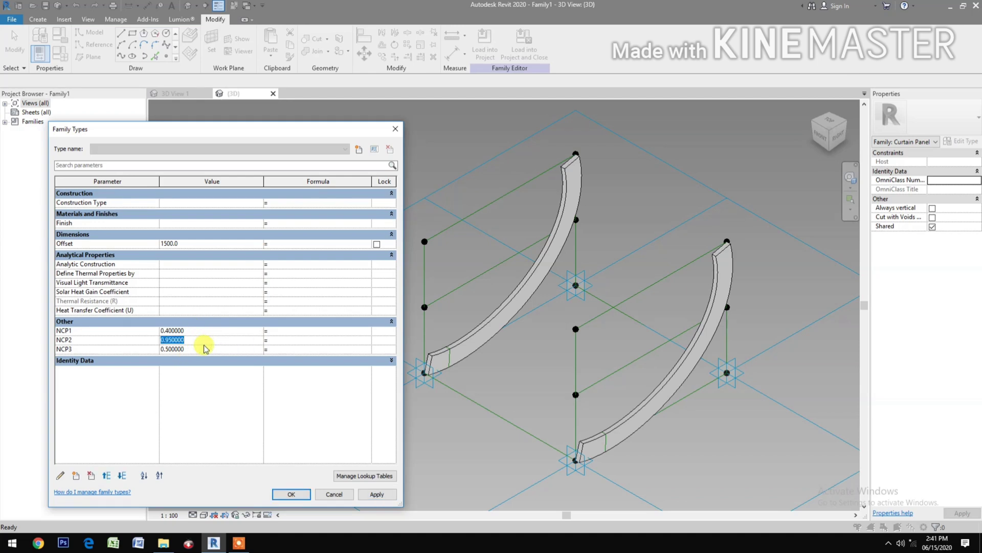
text(0.6)
click(374, 494)
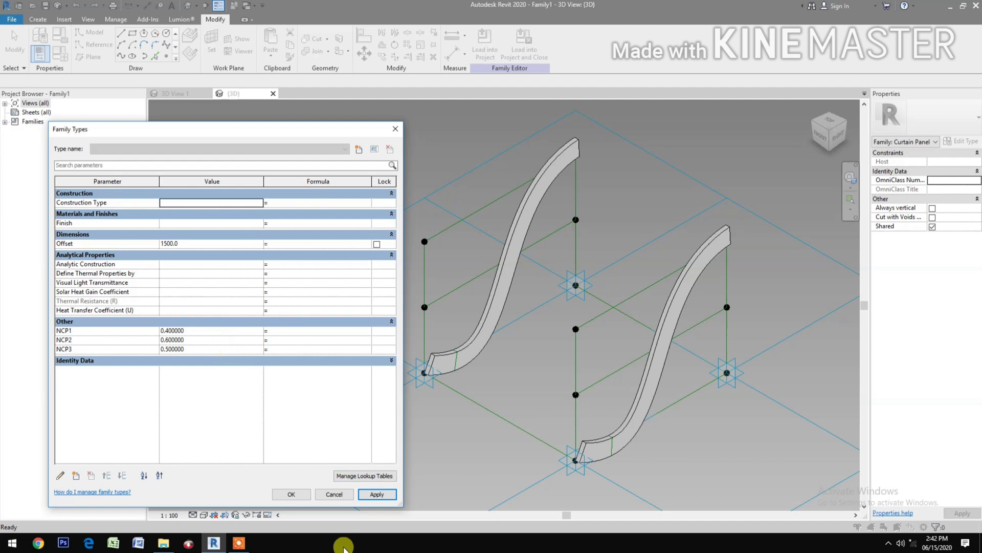
click(292, 498)
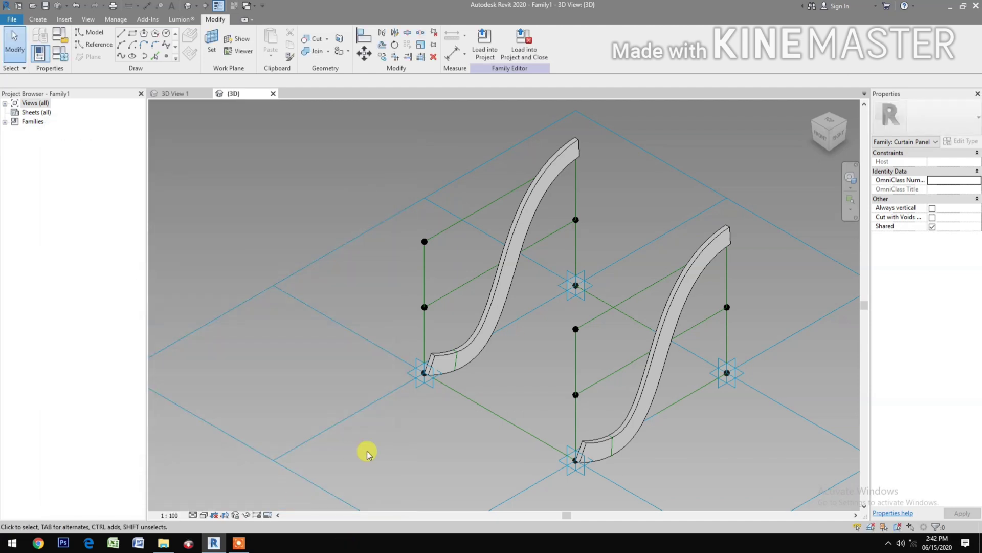
- Select the left and right S-curved swept ribs together
middle_drag(439, 450, 379, 450)
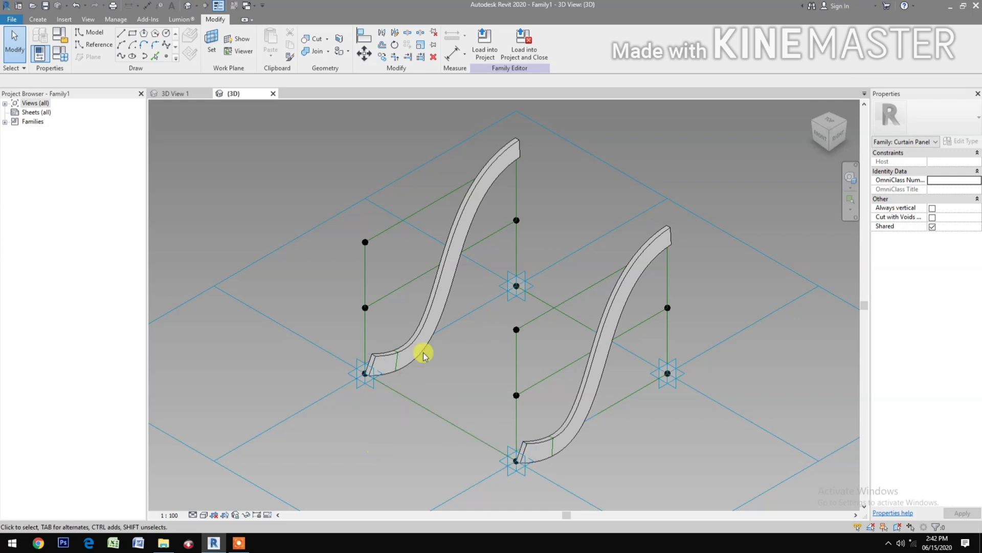
click(432, 293)
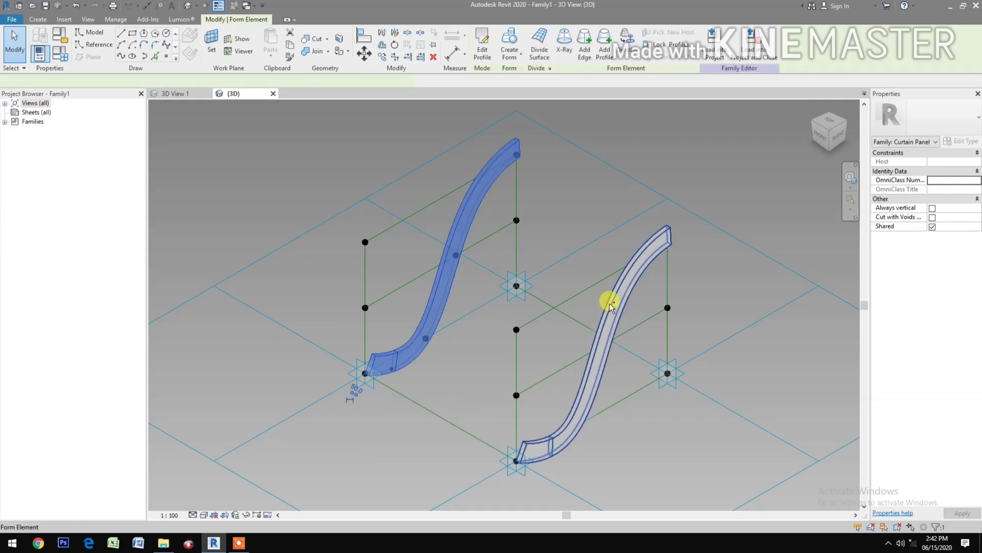
ctrl+click(606, 327)
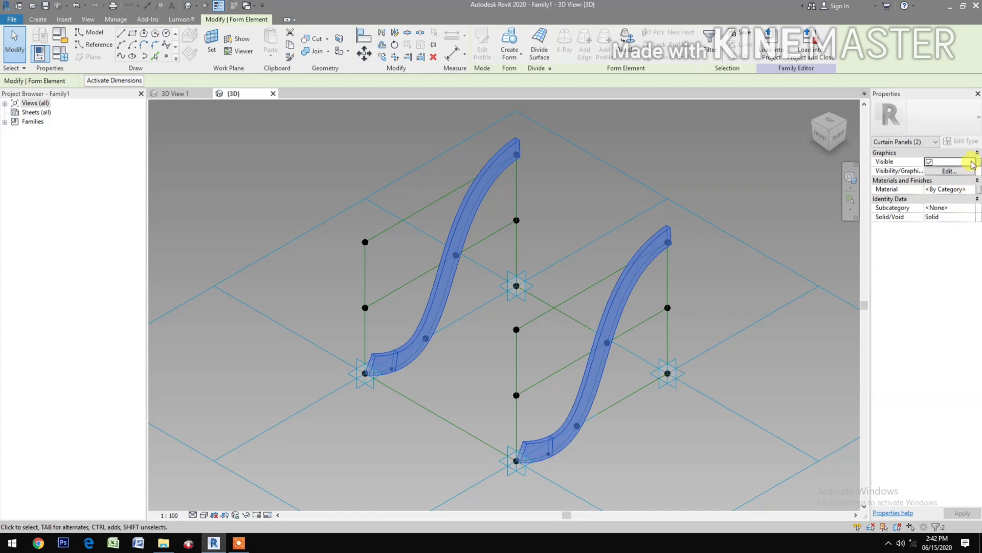
- Associate both slats' Material with a new type parameter named Material Finish
click(978, 191)
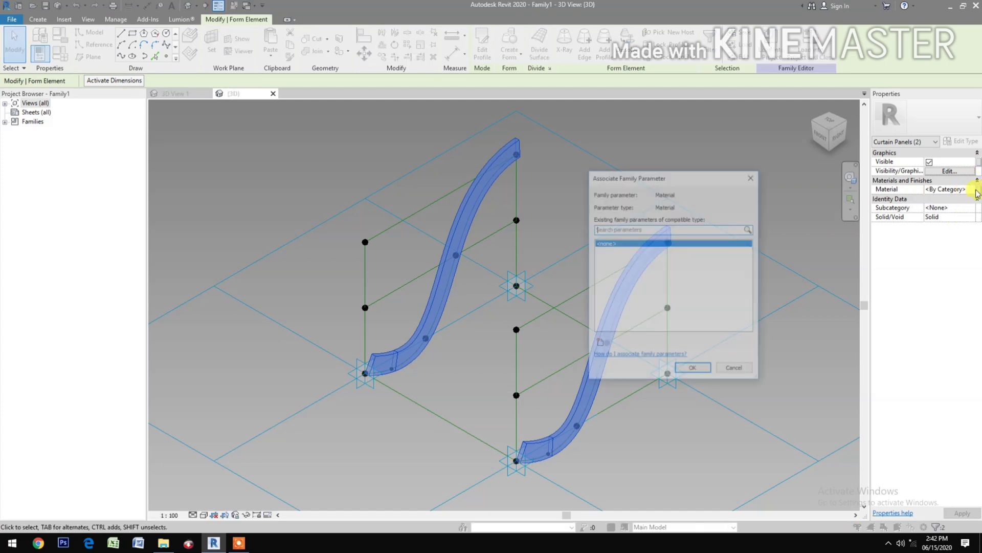
click(598, 343)
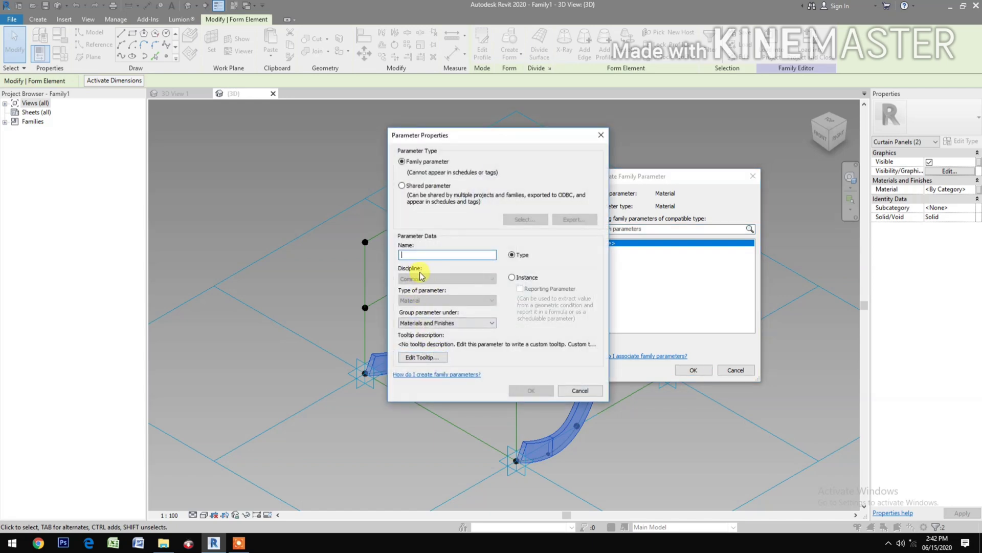
text(Material Finish)
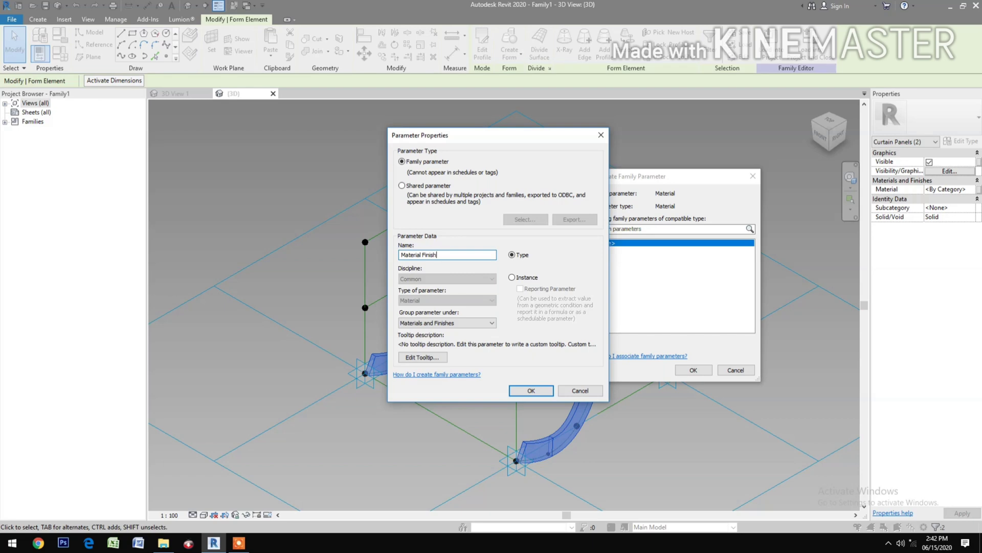
click(530, 390)
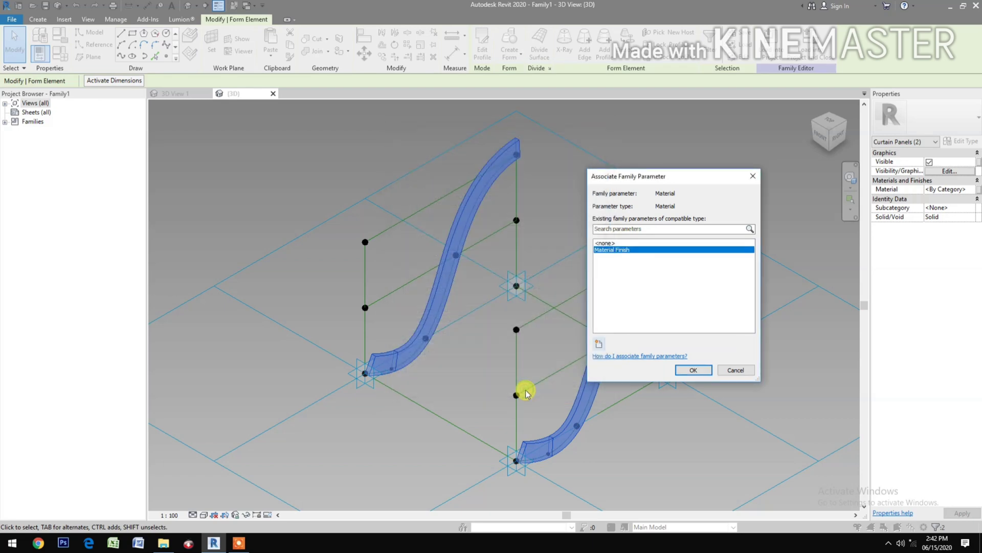
click(693, 370)
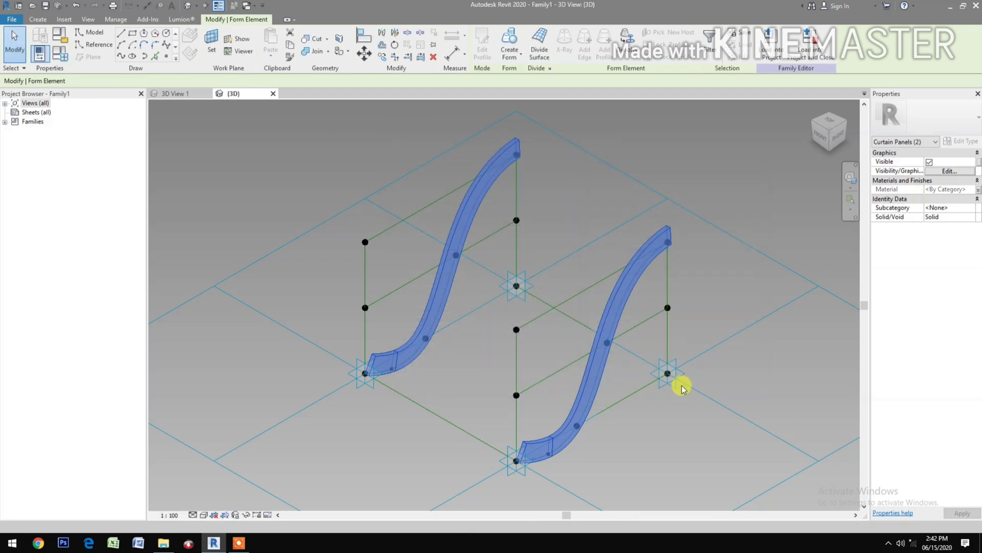
- In Family Types, open the Material Browser for the Material Finish value
click(66, 57)
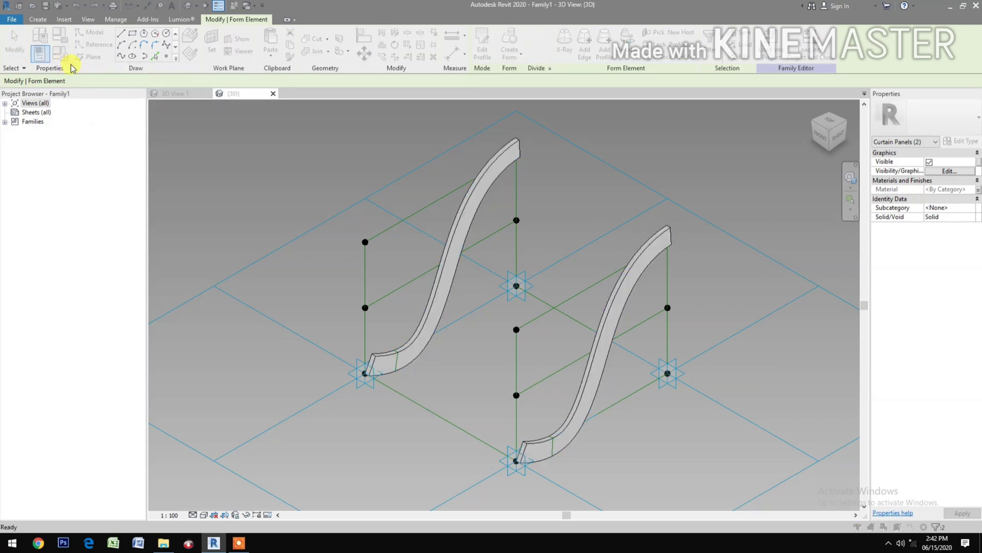
click(259, 233)
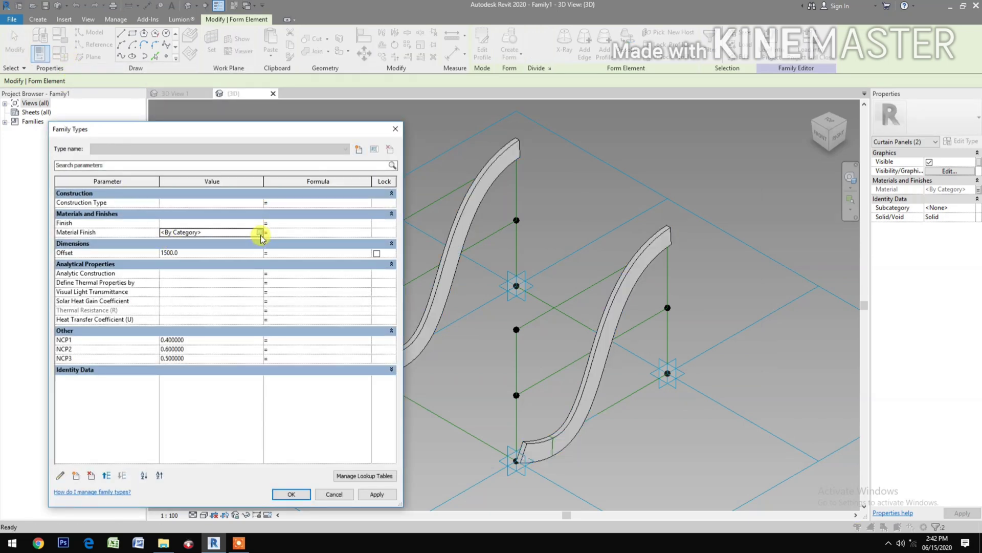
click(260, 233)
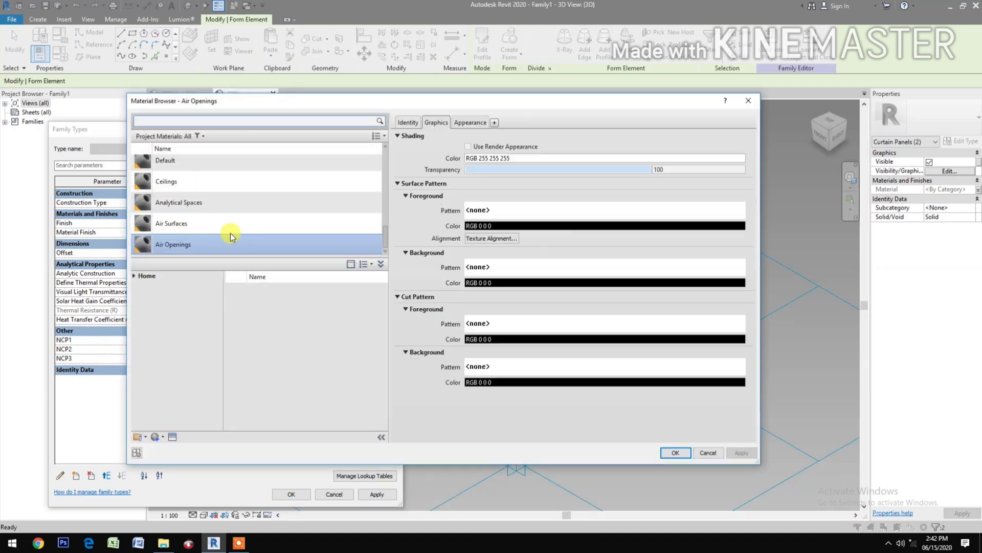
- Assign the red 10mm Thk. Gusset Plate from Cris Material Library > Metal Paint to Material Finish
click(134, 271)
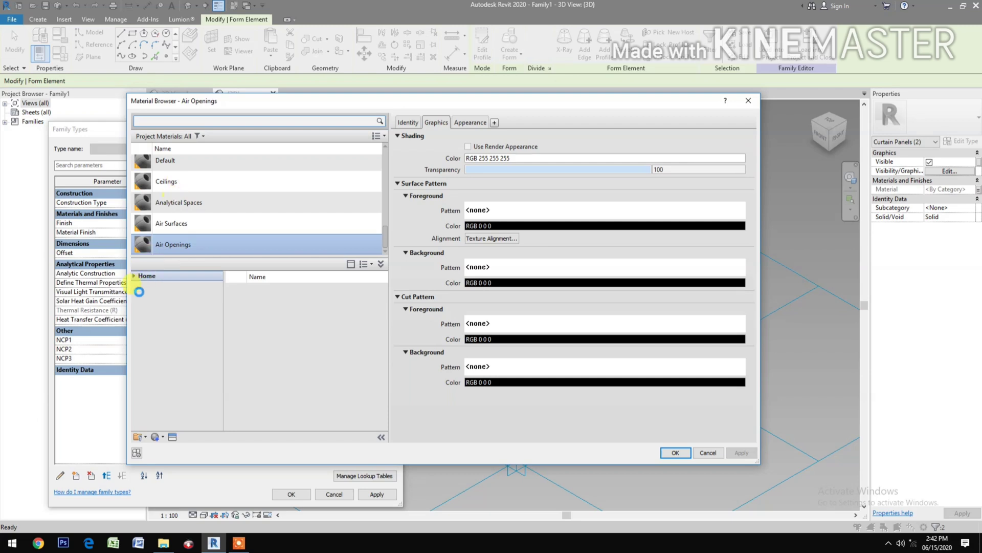
click(133, 276)
double_click(146, 306)
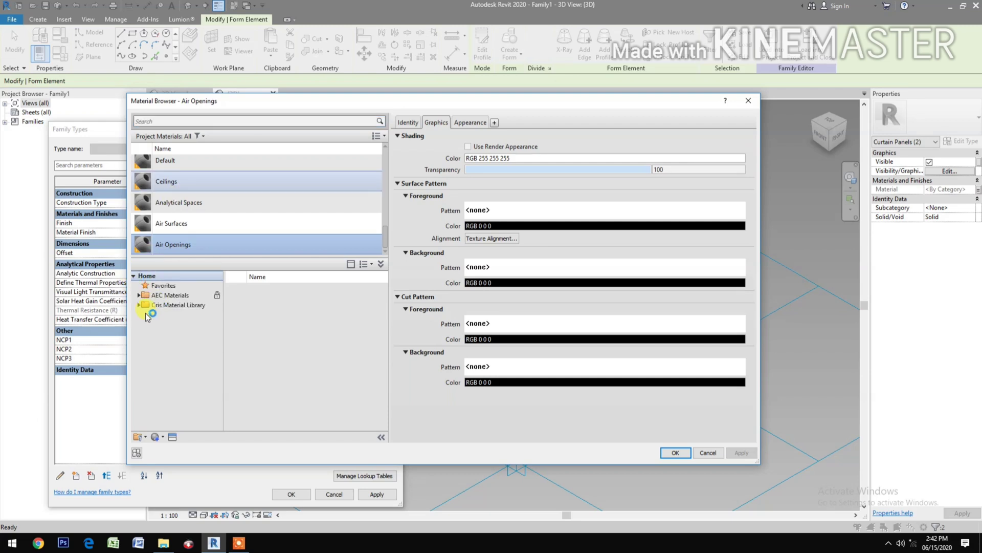
scroll(177, 384, down, 3)
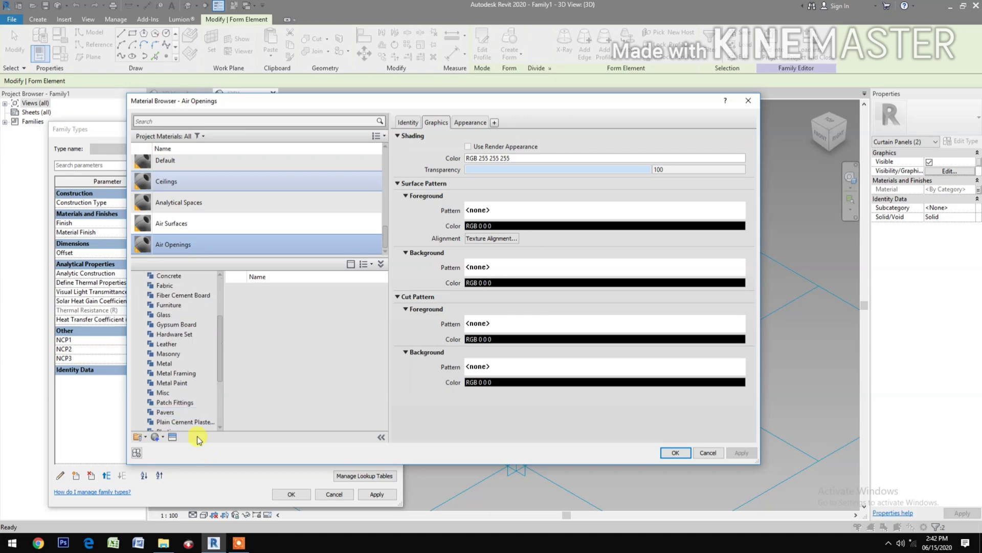
click(189, 385)
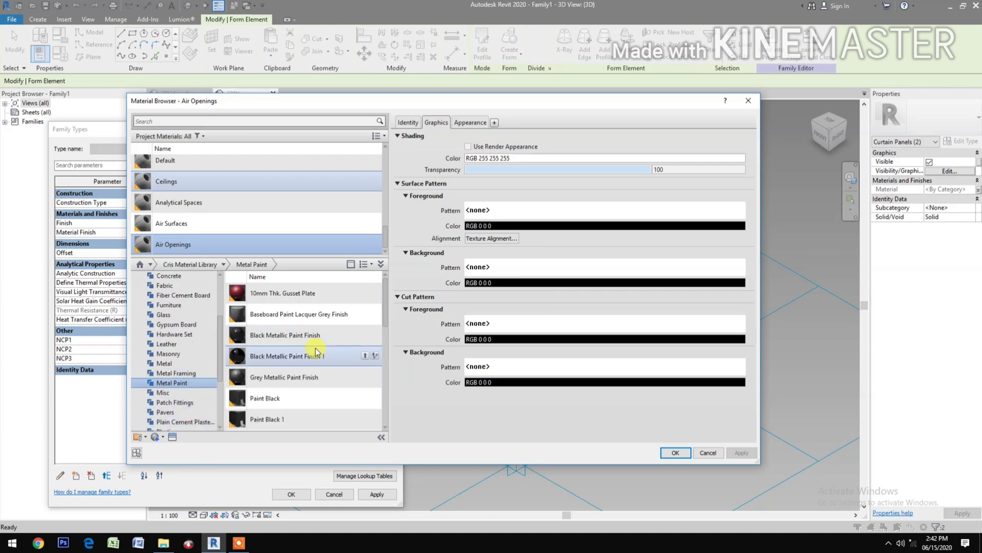
scroll(317, 382, down, 5)
scroll(317, 382, down, 1)
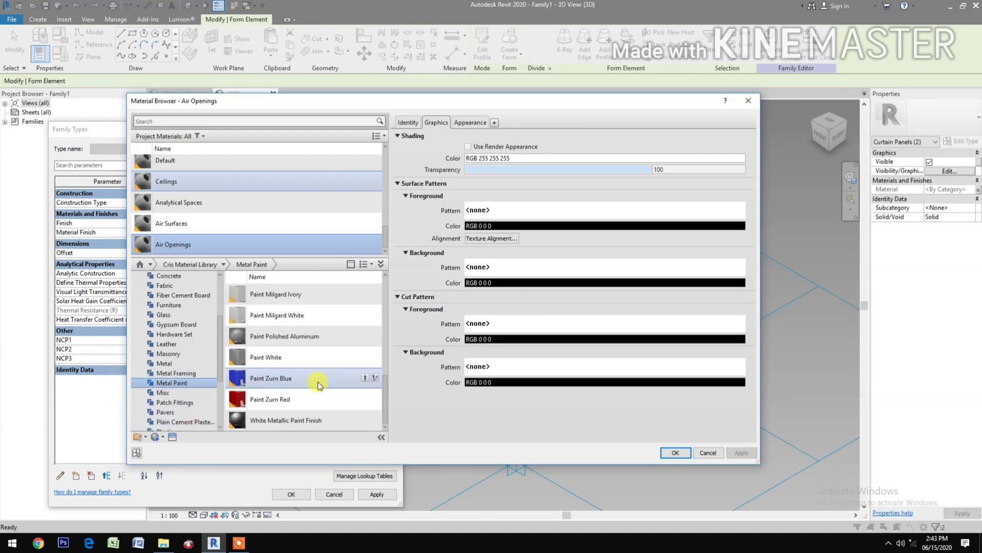
scroll(322, 378, up, 3)
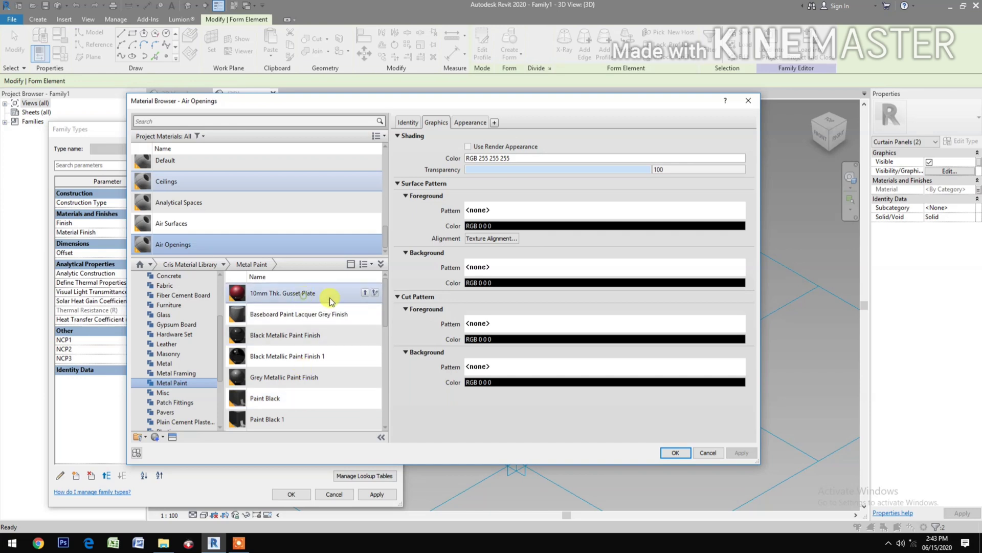
click(375, 293)
click(365, 293)
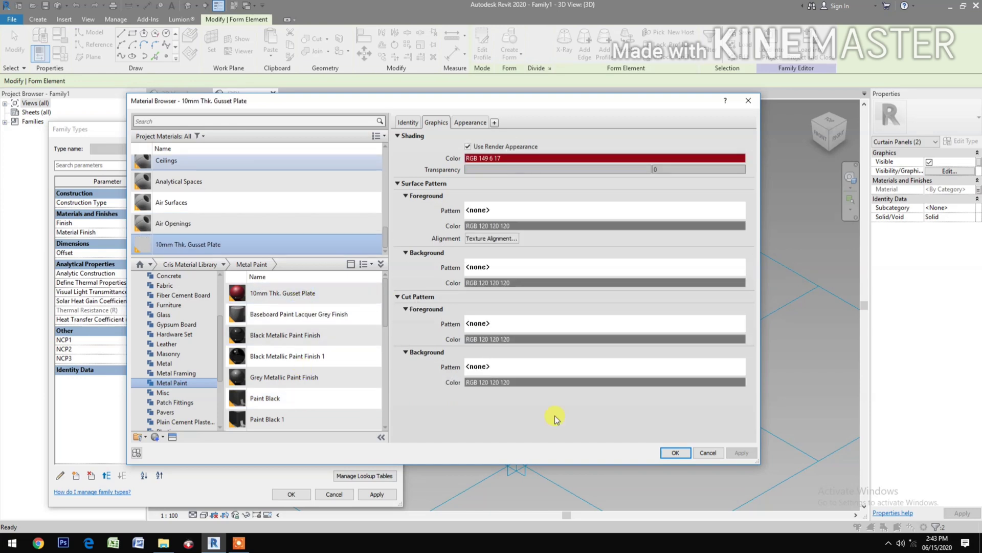
click(675, 453)
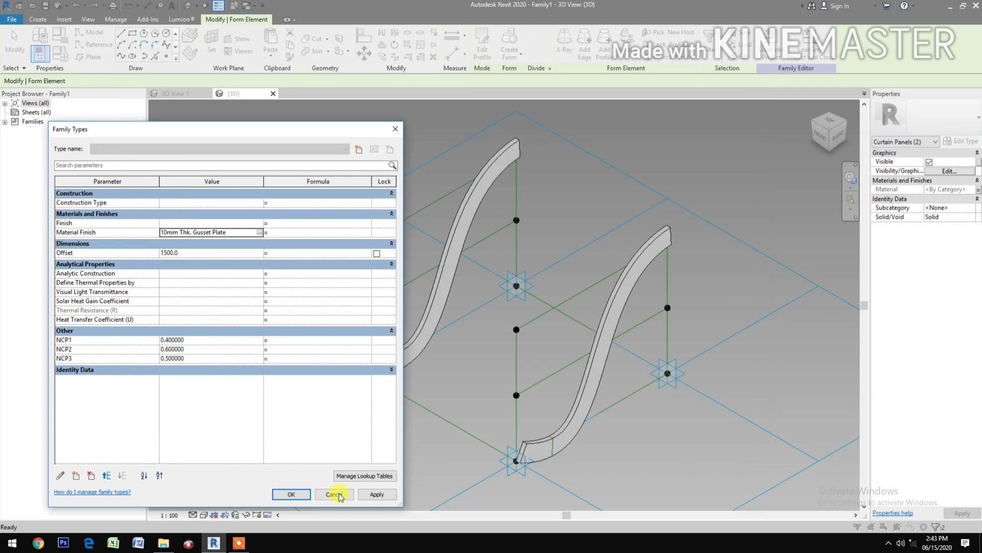
- Apply the Family Types settings to the slats and start saving the curtain panel family
click(296, 494)
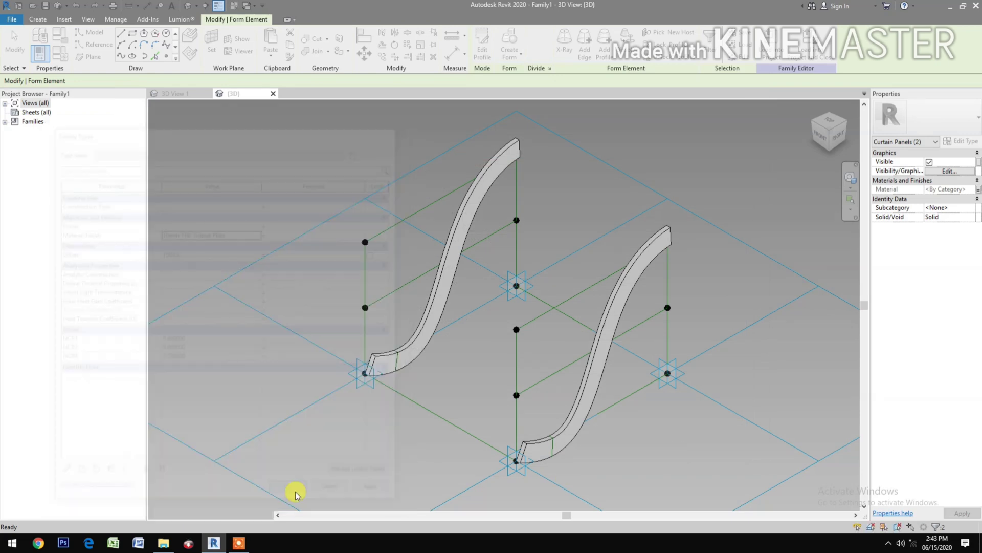
click(404, 424)
scroll(394, 418, down, 1)
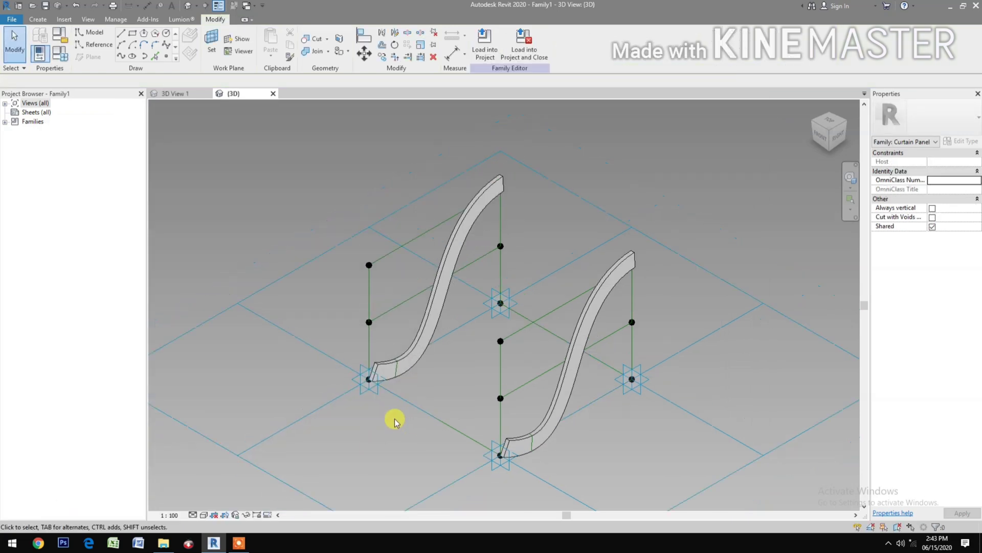
click(432, 317)
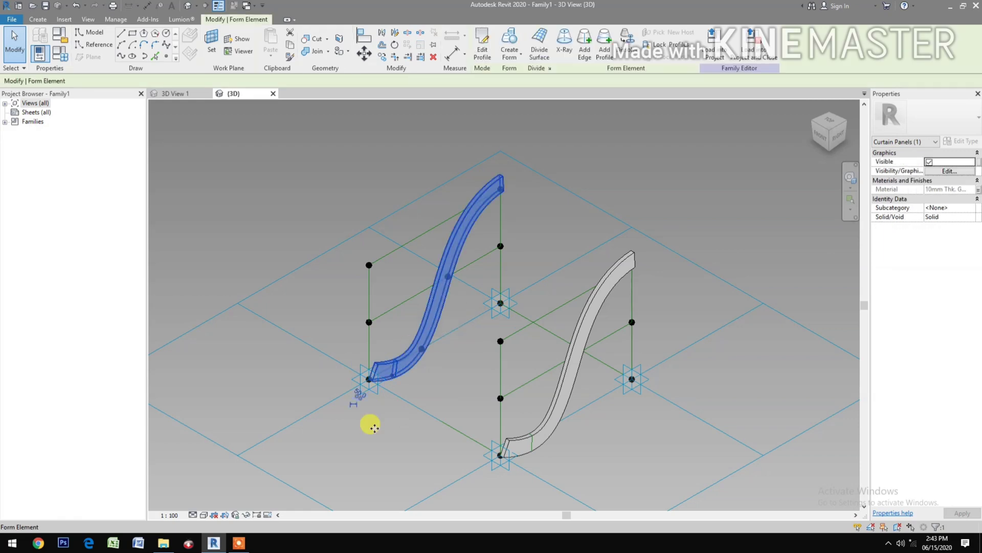
click(375, 450)
middle_drag(375, 461, 379, 467)
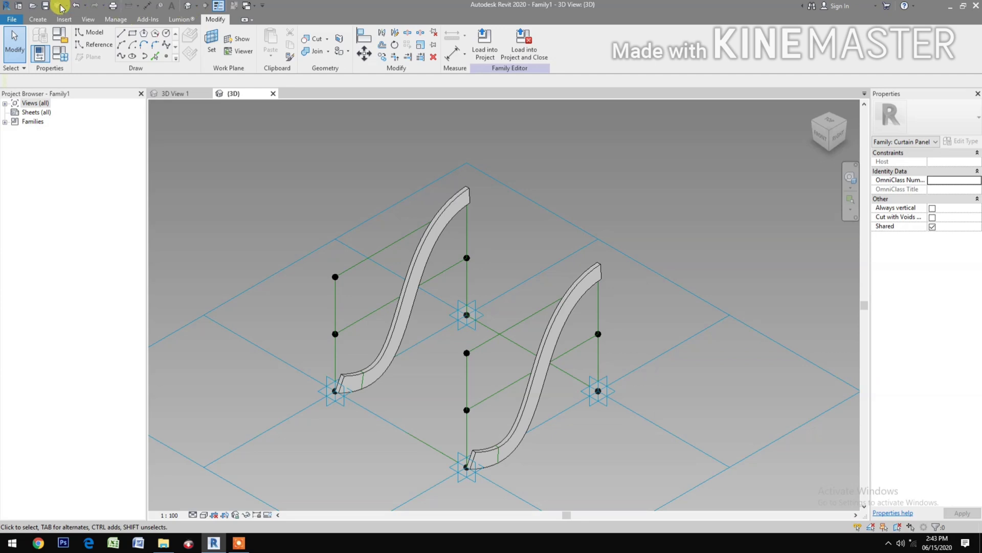
click(45, 5)
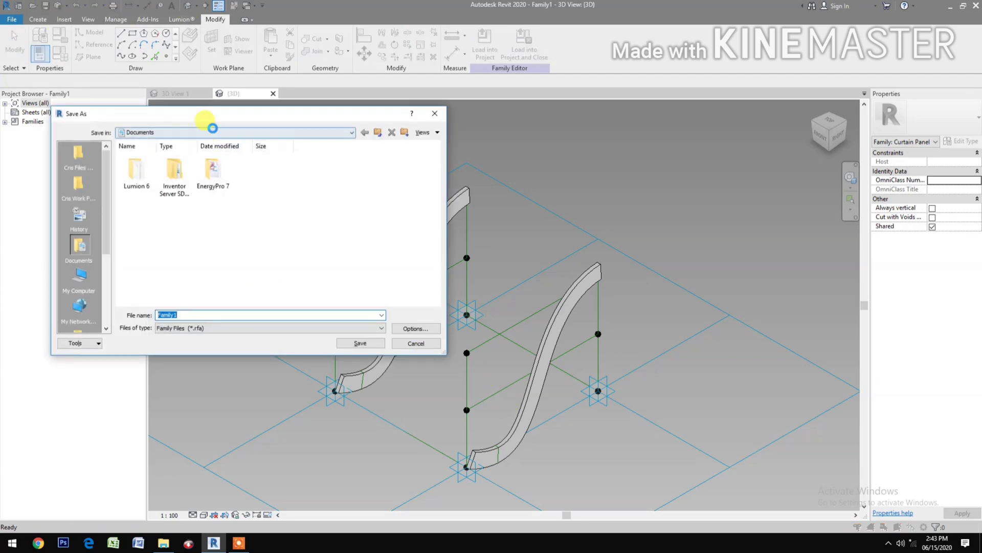
- Save the family to the Desktop as 'Curve Rectangulat Slats.rfa'
click(213, 129)
click(185, 145)
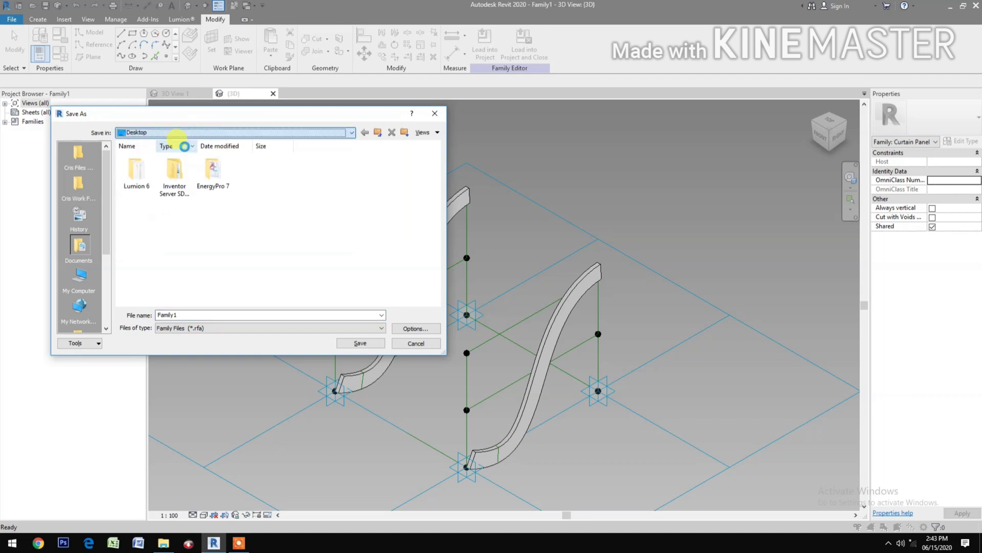
double_click(199, 318)
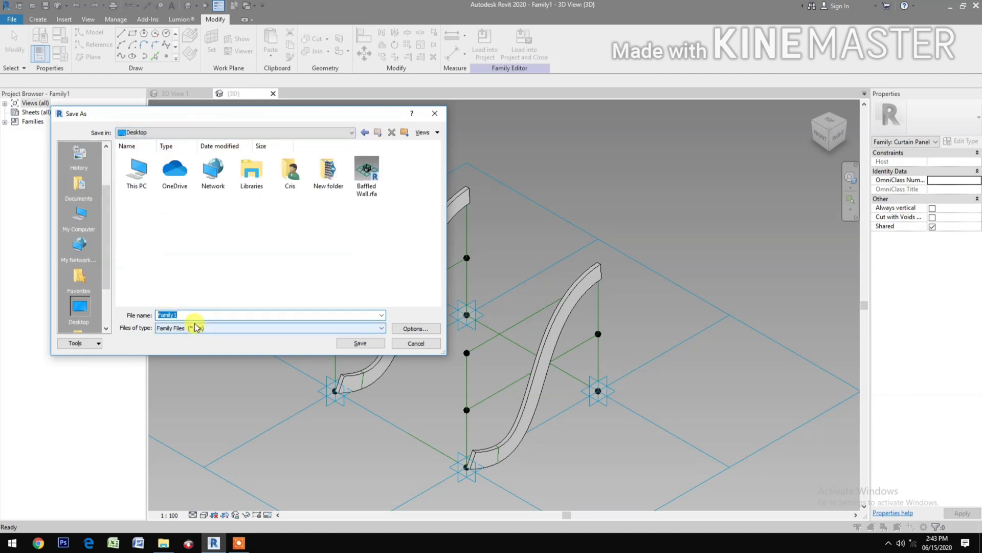
text(Cur)
text(ve Ra)
key(BackSpace)
text(ectangulat Slats)
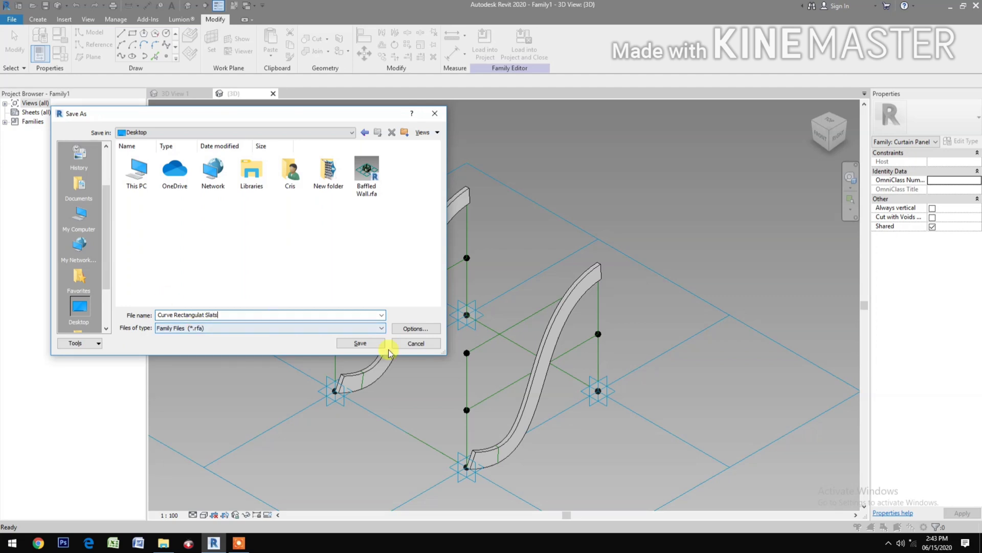
click(356, 343)
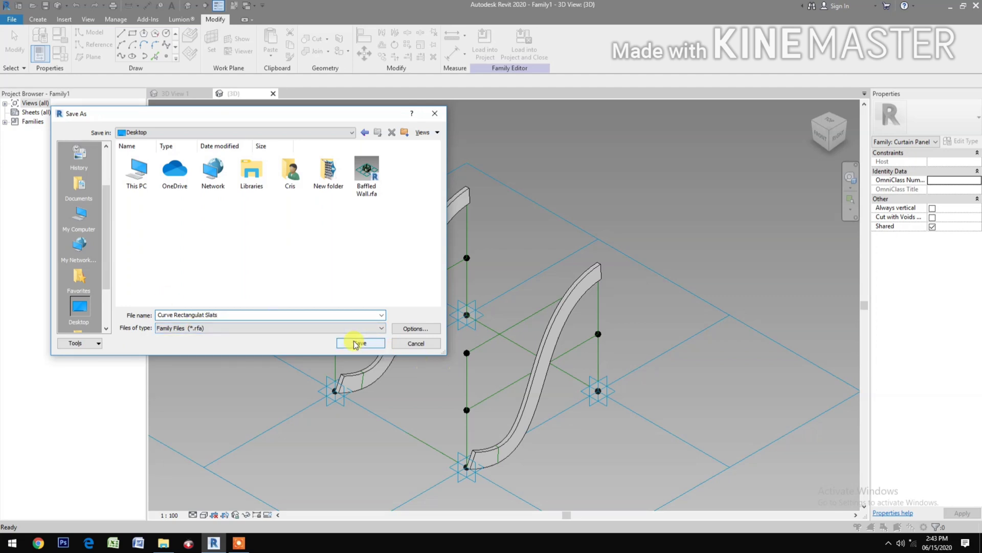
click(357, 343)
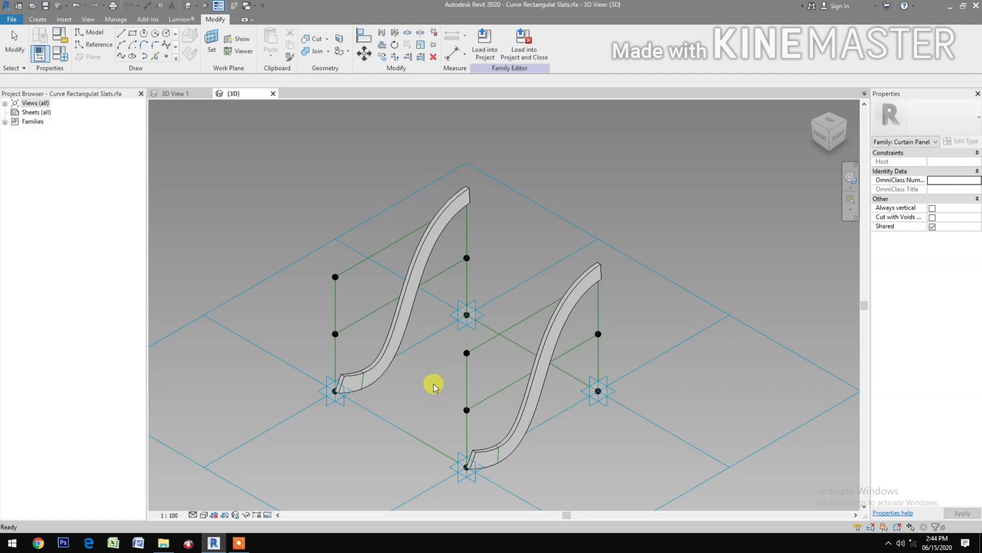
- Clear Shared on the slat family, load it into 029Design, and close it without saving
middle_drag(443, 385, 439, 379)
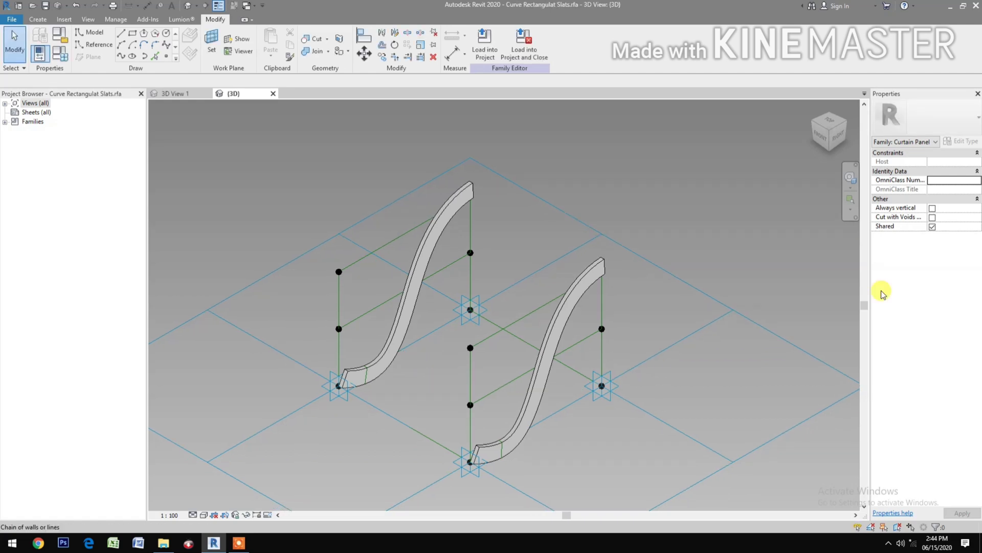
click(933, 227)
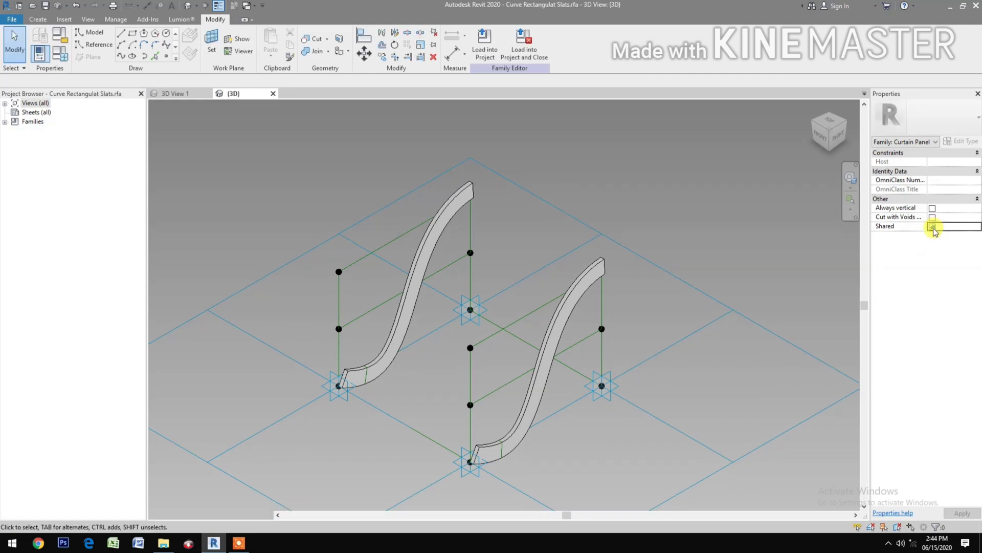
click(520, 60)
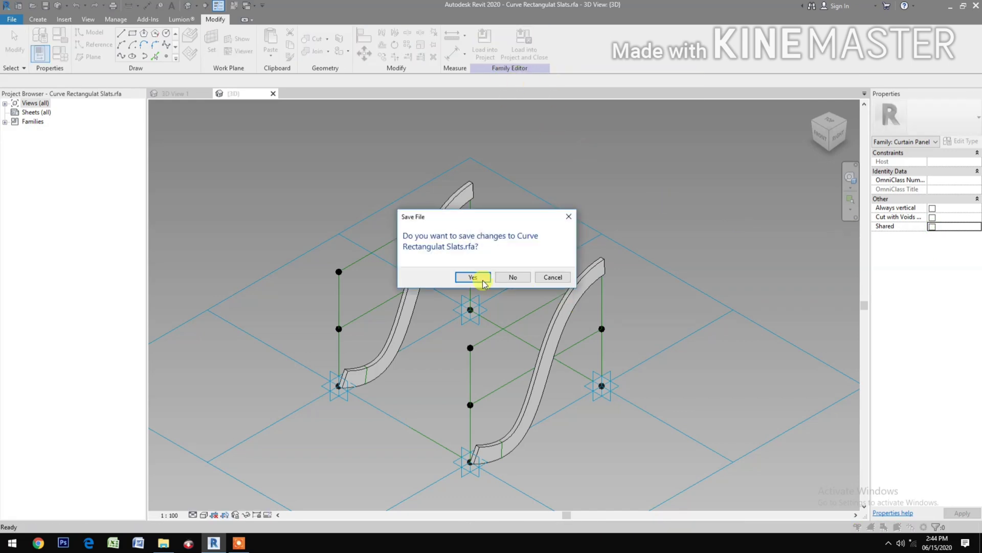
click(505, 282)
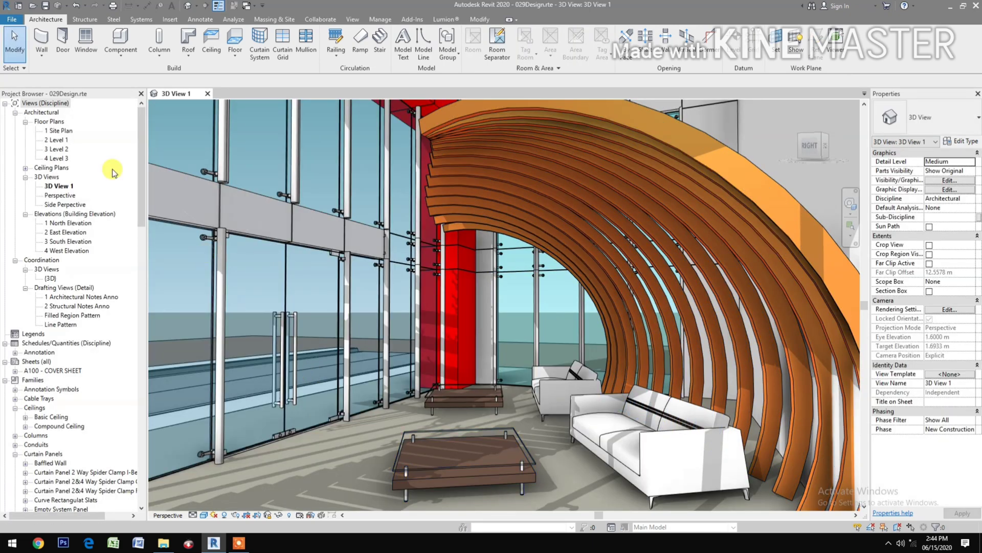
- Open the 2 Level 1 floor plan from the Project Browser and zoom in on the building
click(60, 141)
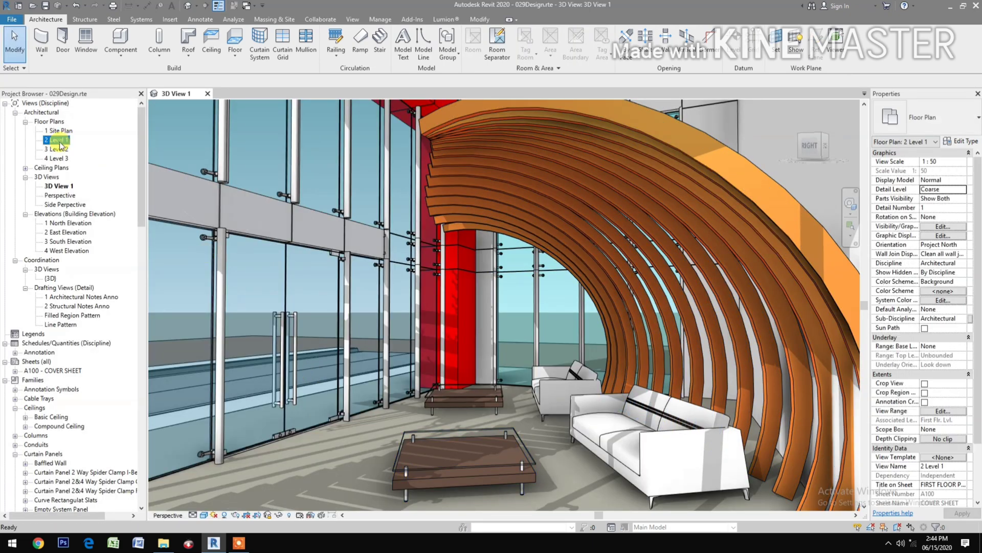
double_click(59, 143)
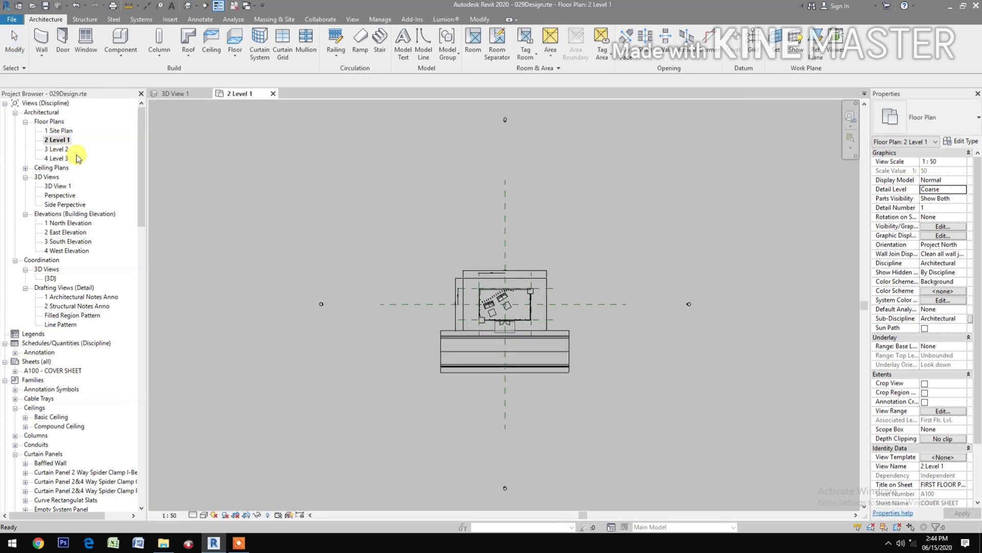
scroll(555, 330, up, 6)
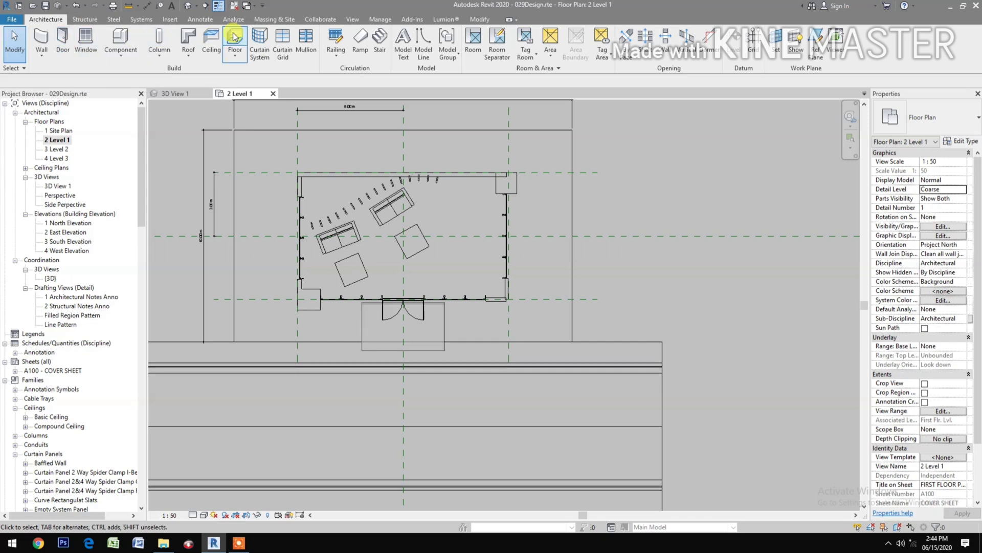
- Show mass forms and floors, then start a new in-place mass with the default name
click(273, 18)
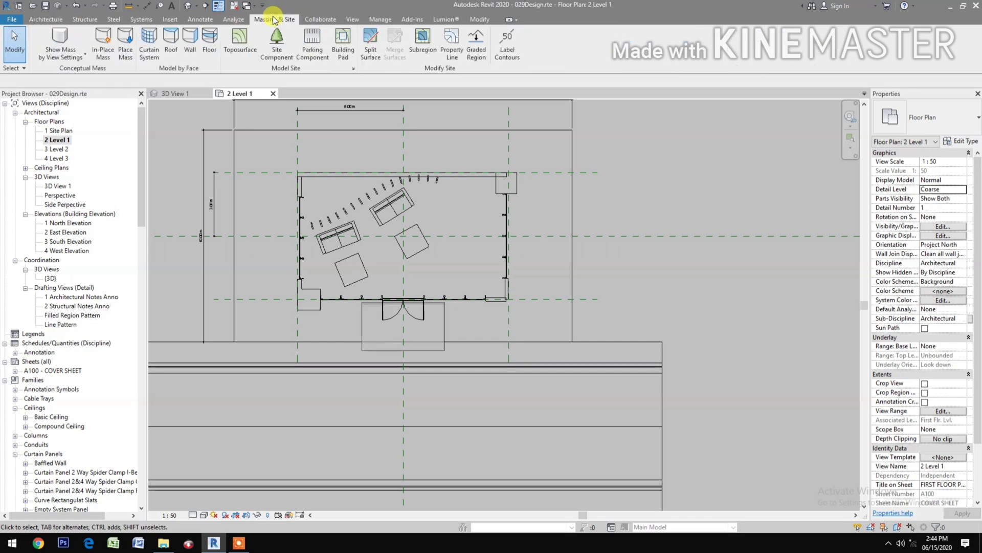
click(64, 38)
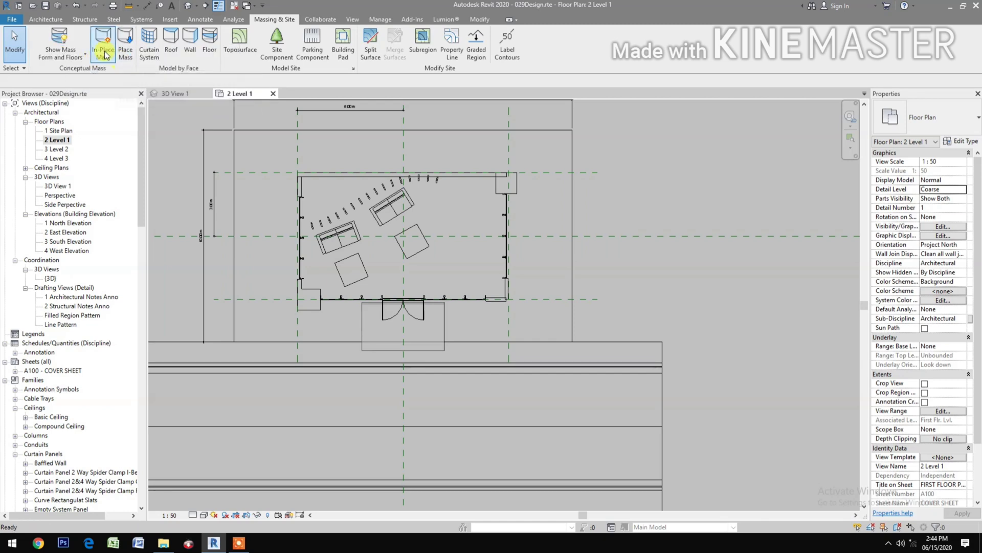
click(105, 49)
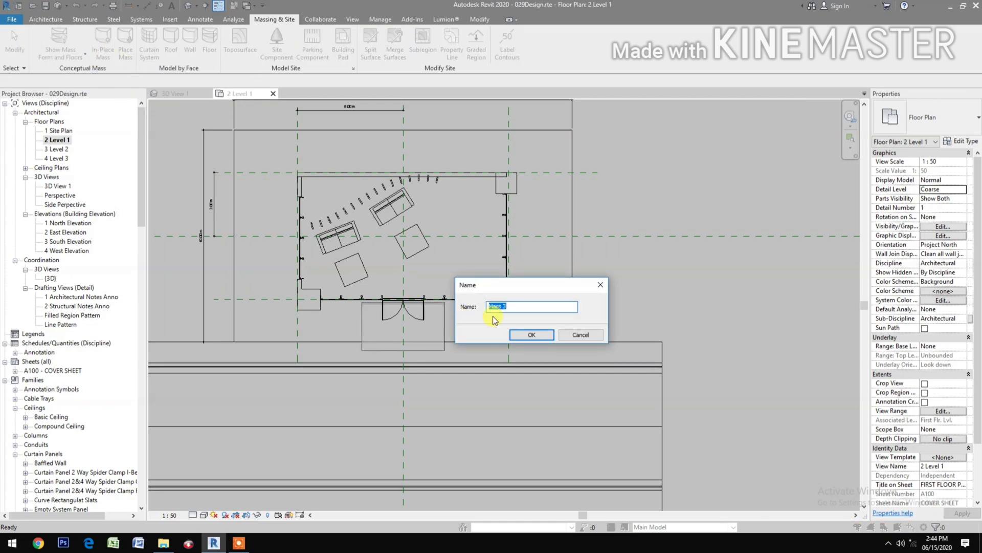
click(534, 333)
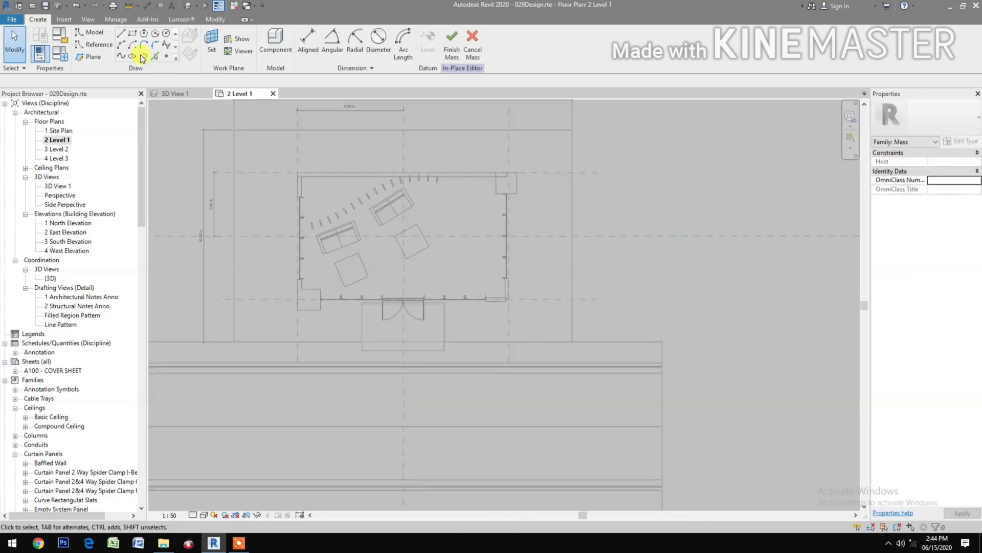
- Sketch a three-point spline in front of the entrance and switch to the default 3D view
click(124, 54)
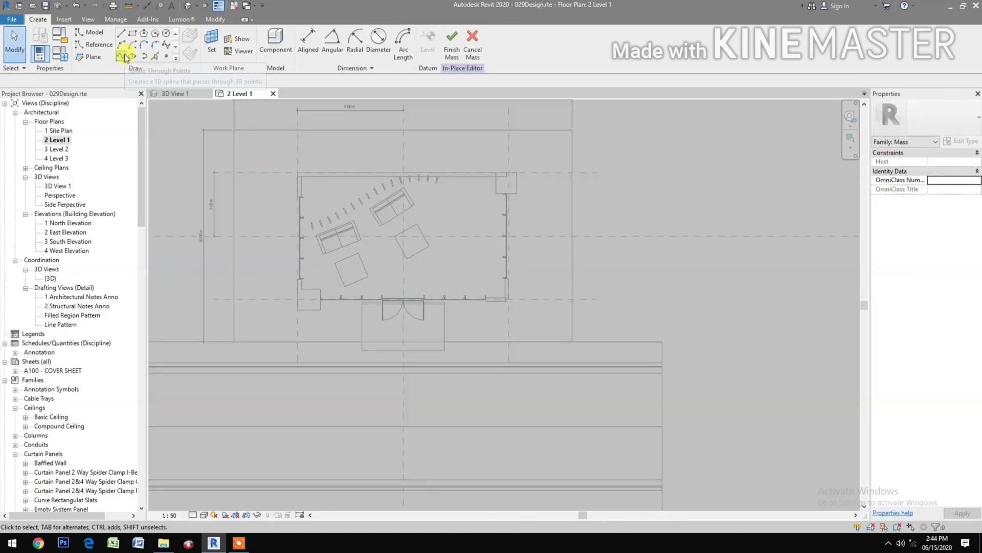
click(541, 309)
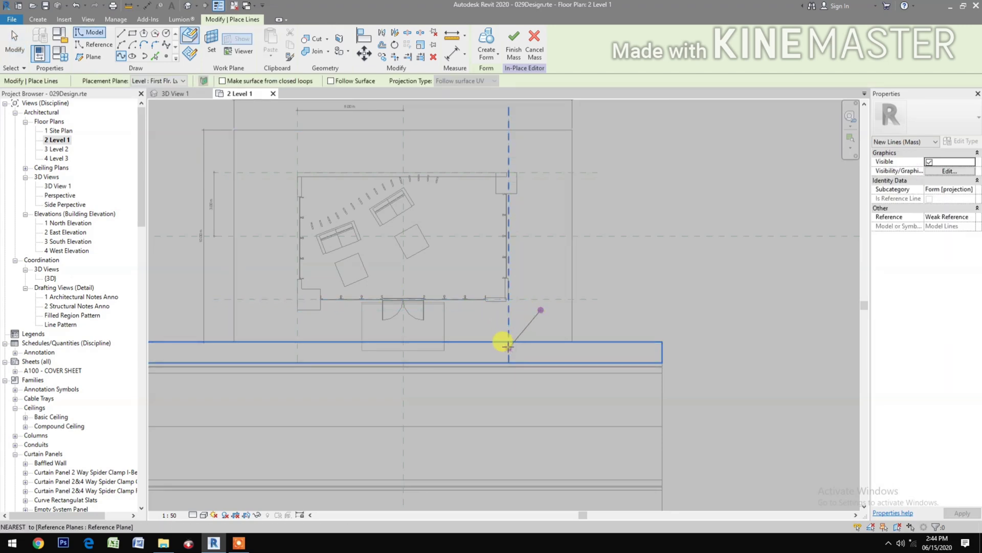
click(516, 329)
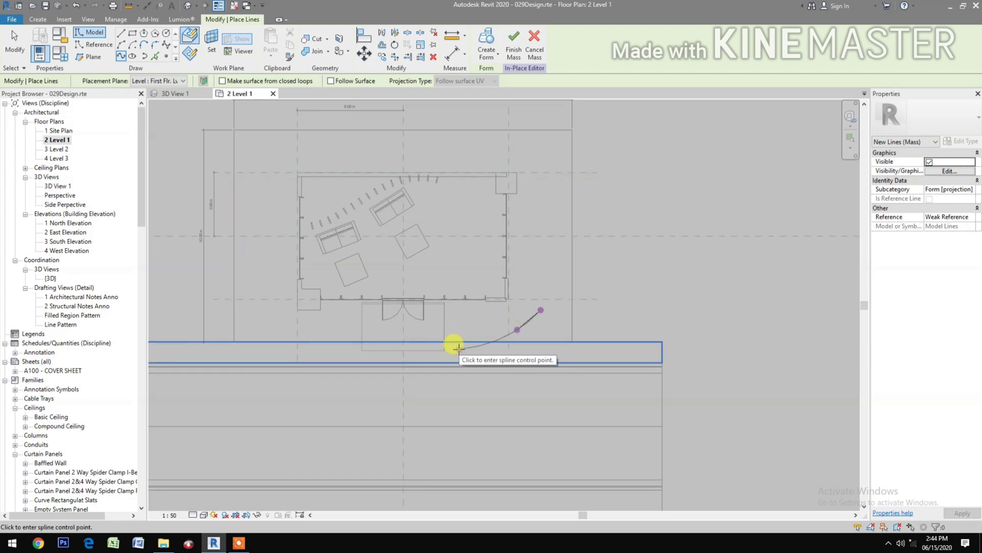
click(458, 349)
key(Escape)
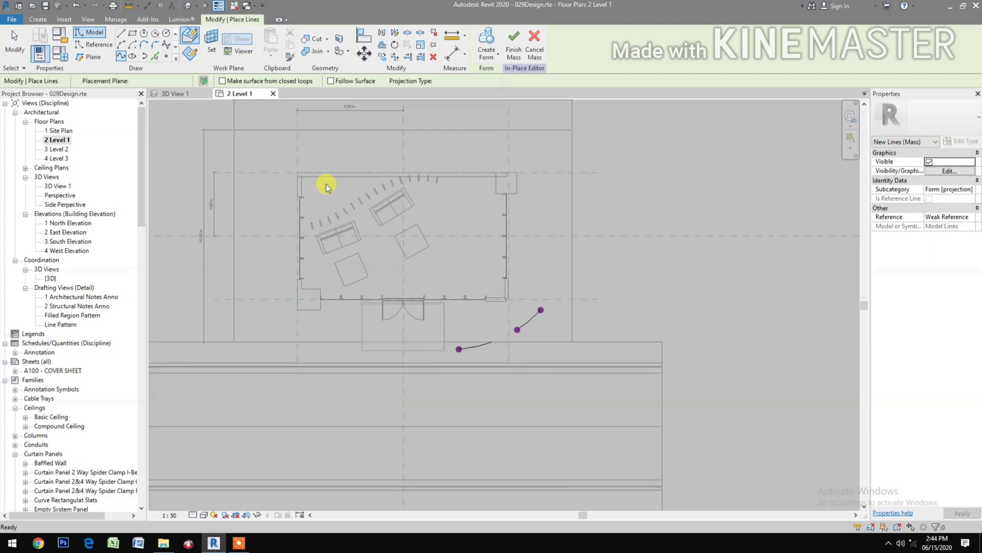
click(186, 6)
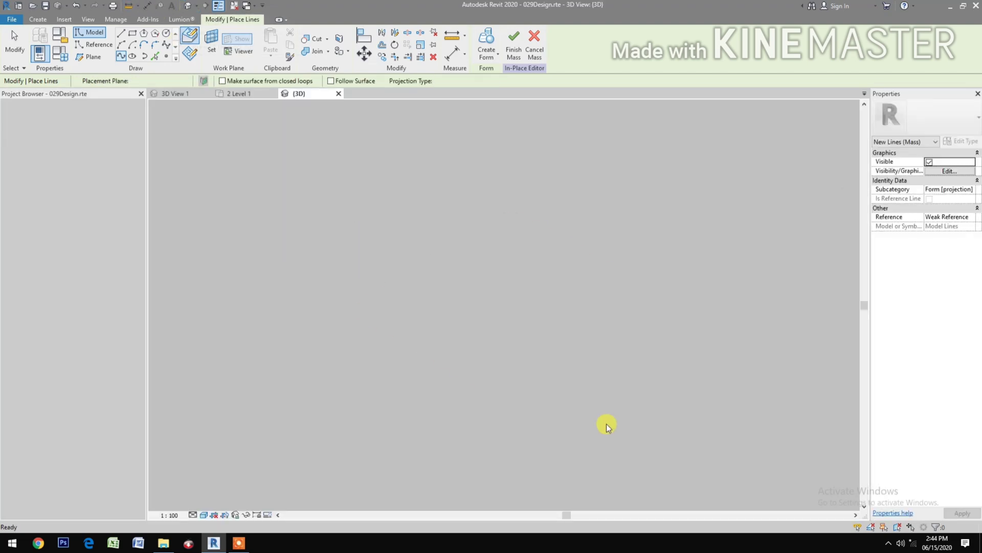
- Select the curved spline and create a surface form from it
scroll(515, 302, up, 6)
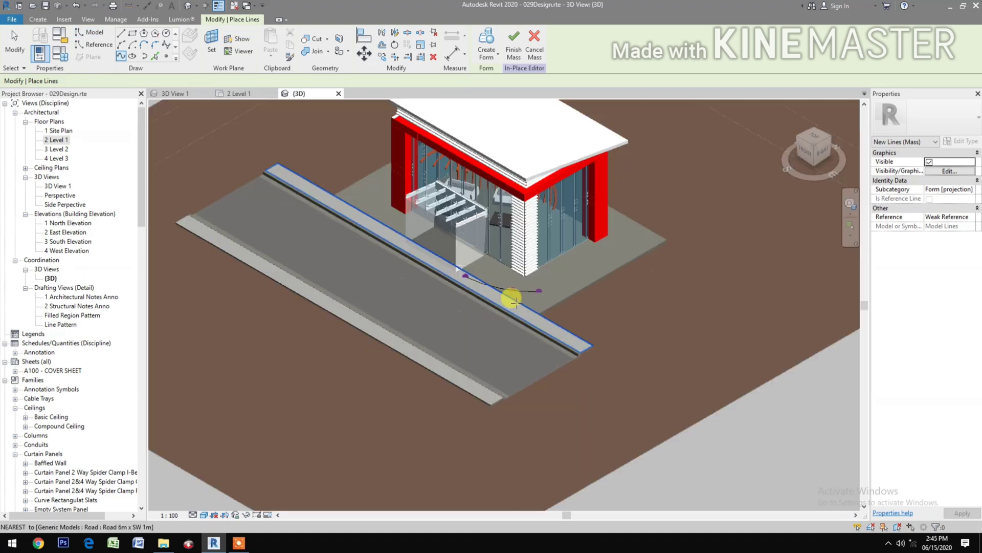
key(Escape)
key(Escape)
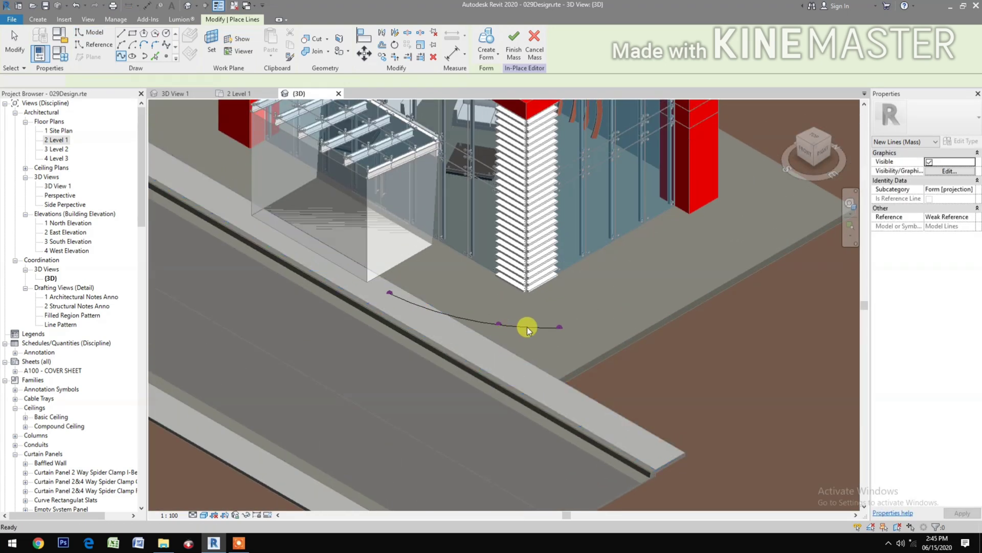
scroll(524, 330, up, 1)
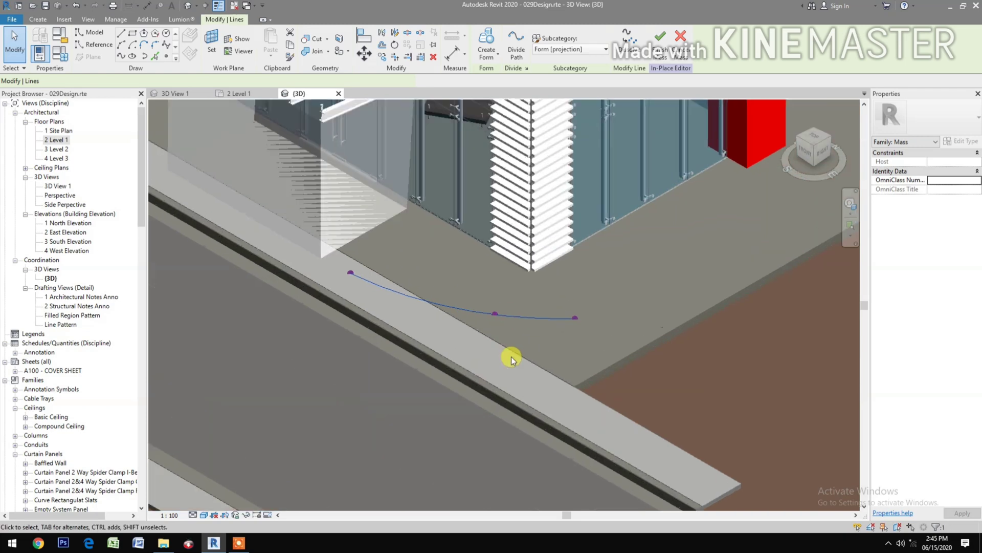
click(524, 330)
scroll(514, 358, up, 2)
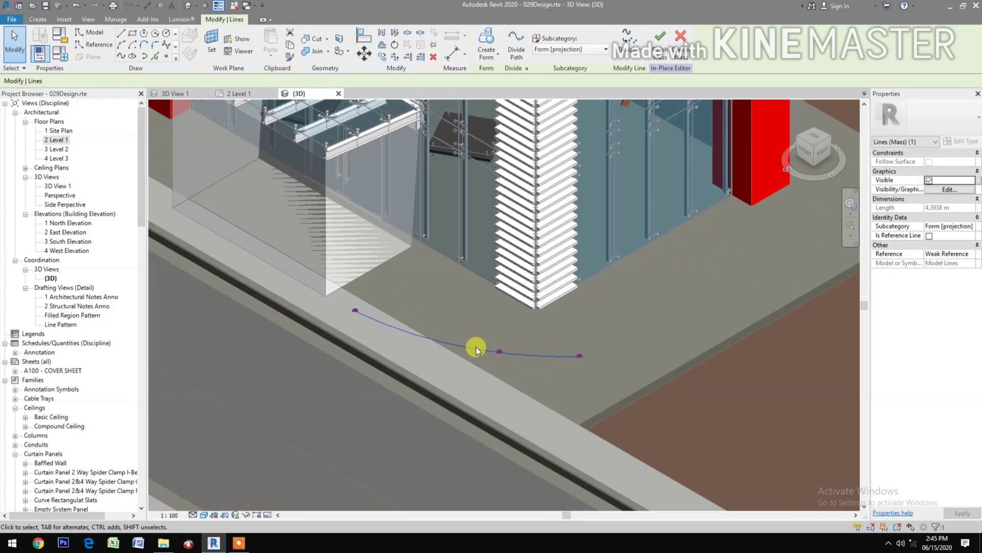
click(487, 40)
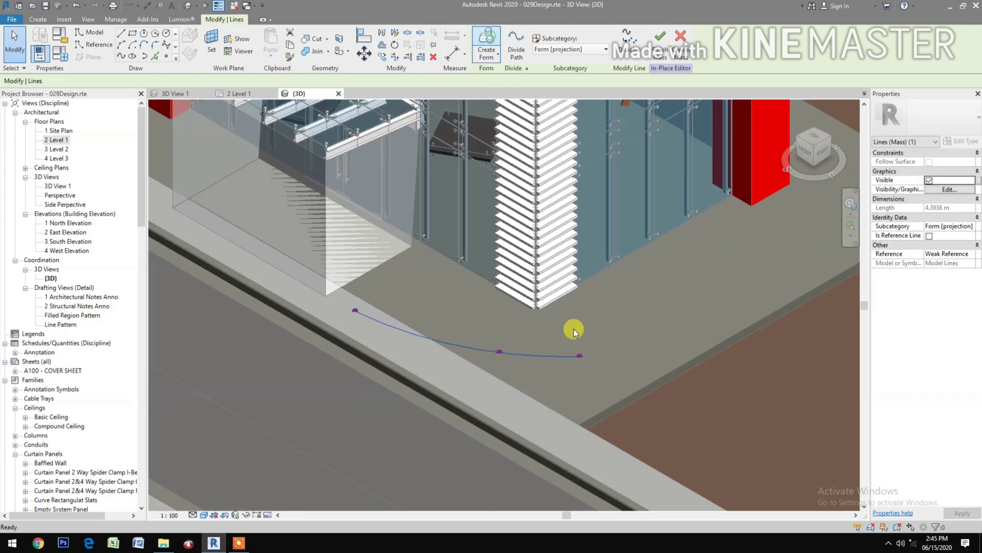
click(570, 369)
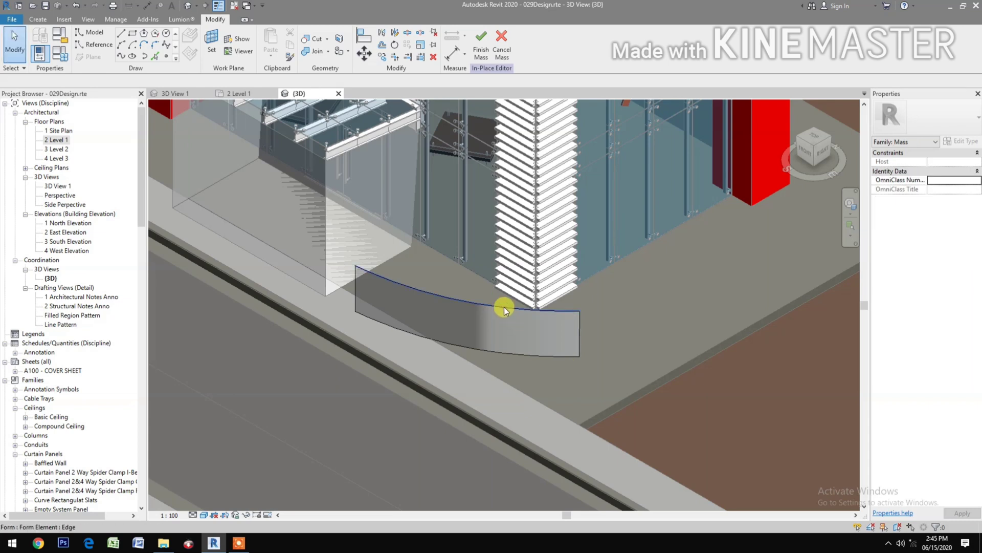
- Drag the surface's top edge upward to make it taller, then select the whole form
click(468, 297)
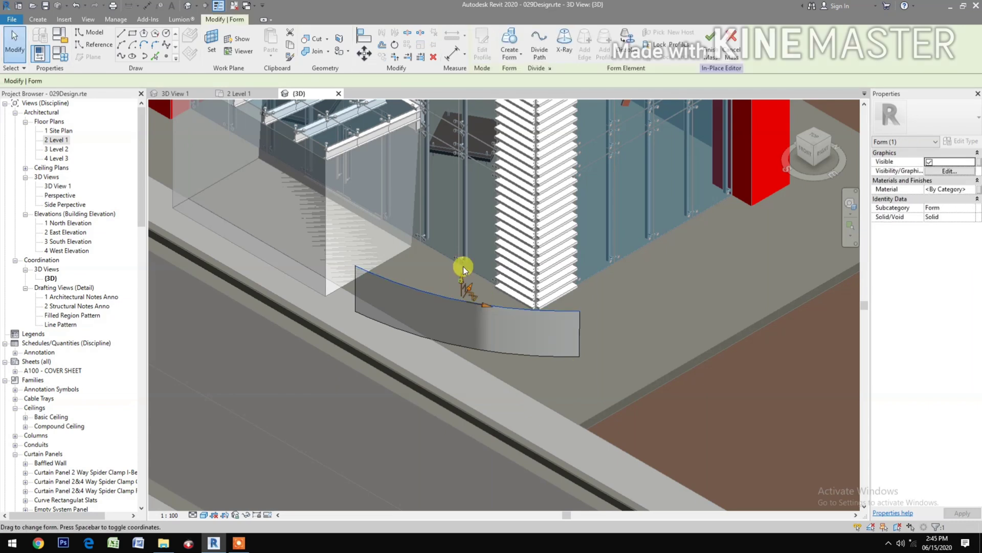
drag(462, 266, 465, 241)
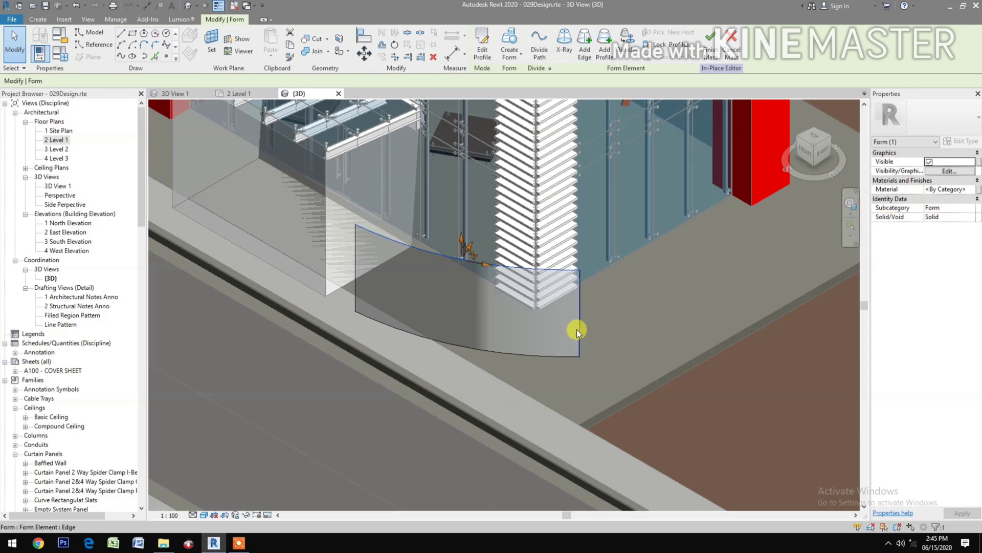
key(Tab)
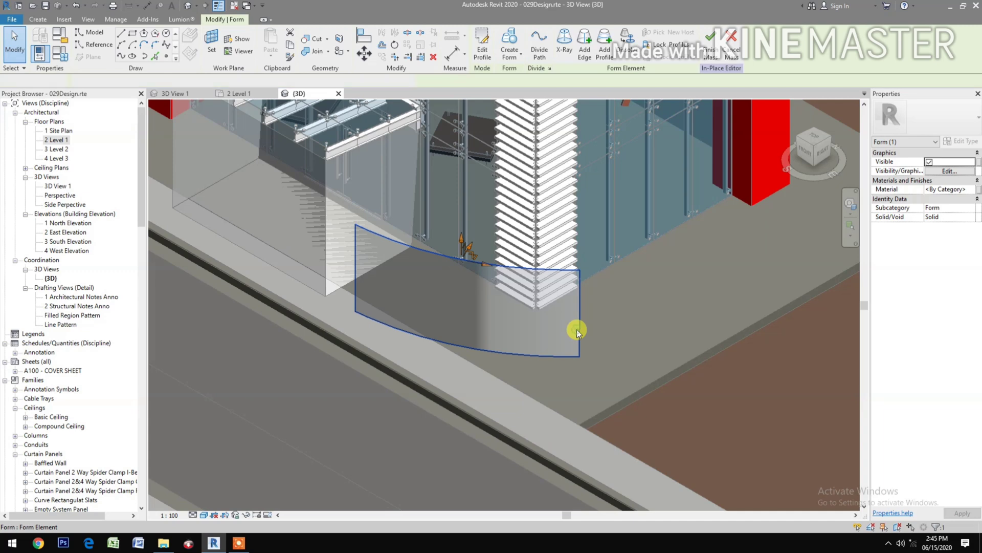
click(576, 330)
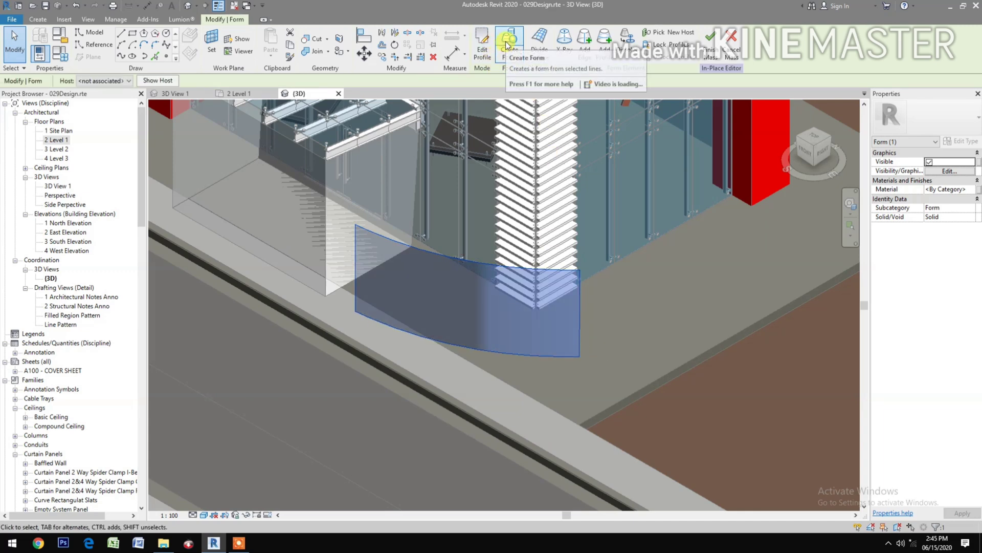
- Divide the curved surface with U Grid Number 1 and V Grid 10, forming ten vertical panels
click(540, 37)
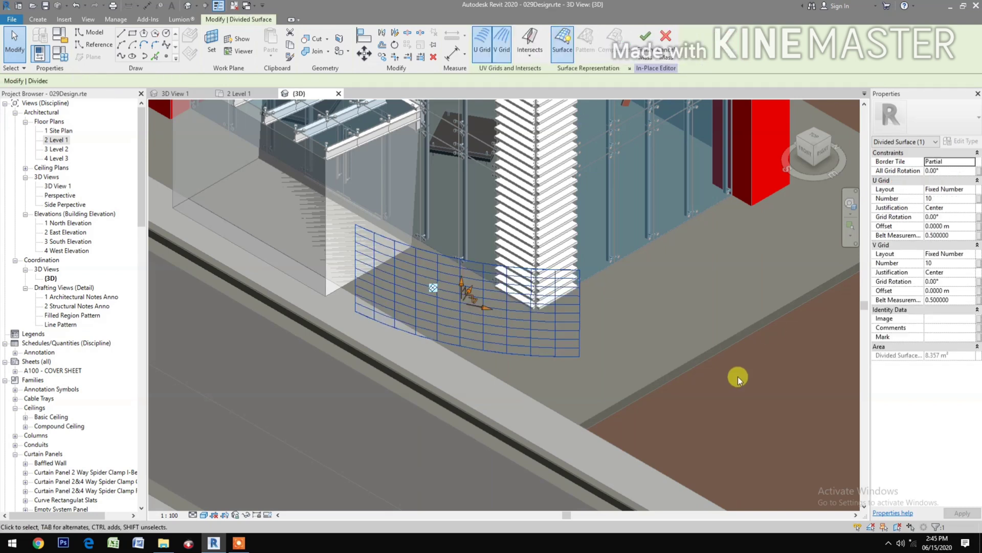
click(941, 200)
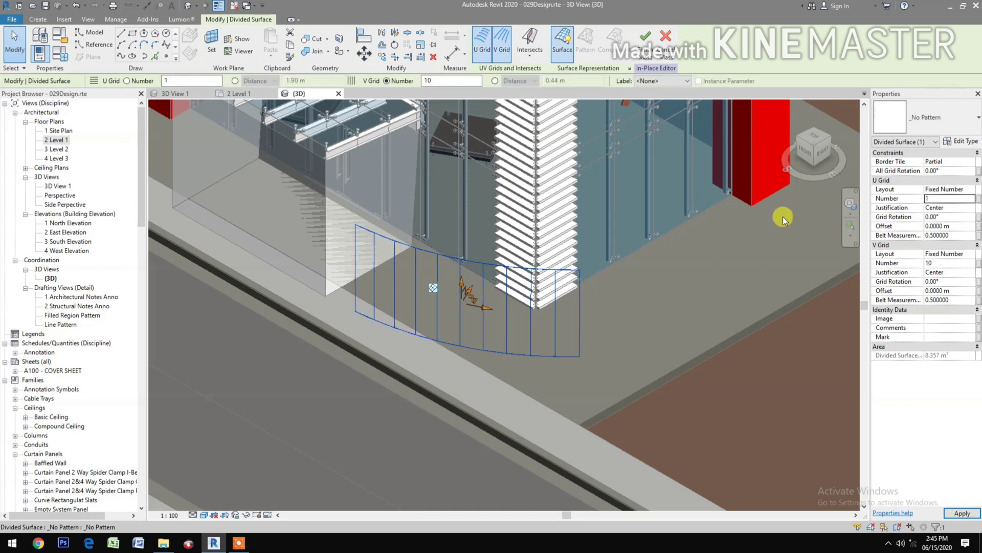
click(939, 128)
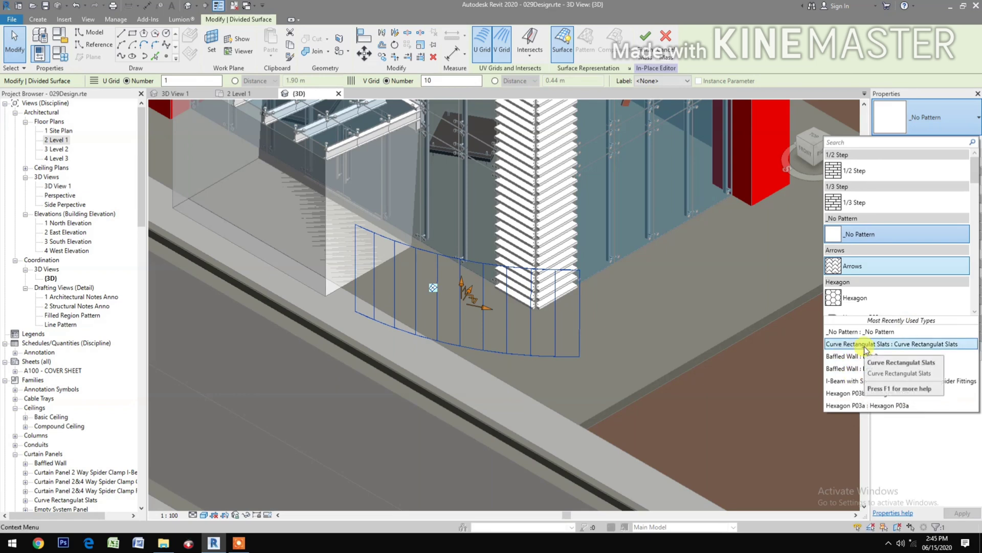
- Apply Curve Rectangulat Slats panels to the divided surface and turn on Component Flip
click(502, 388)
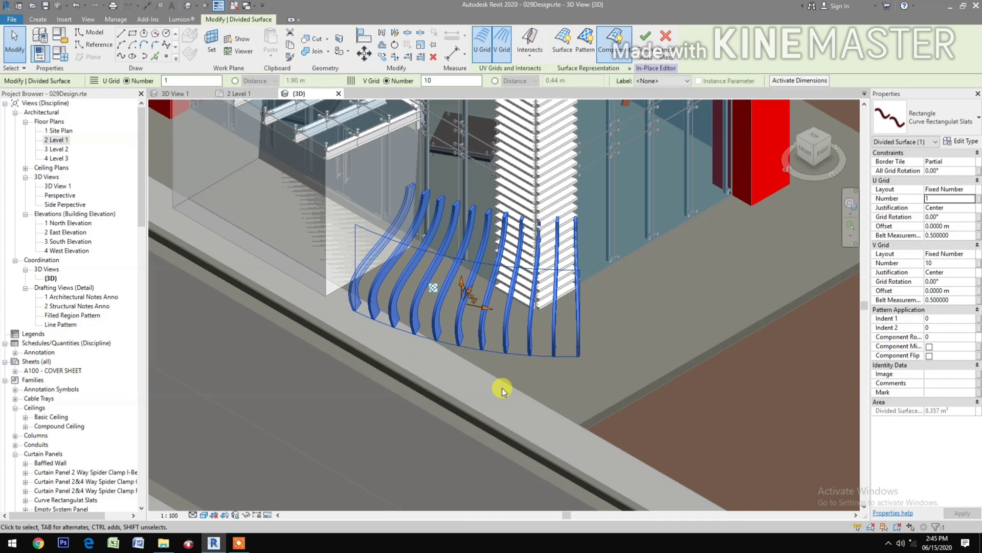
scroll(526, 368, up, 3)
shift+middle_drag(534, 398, 535, 398)
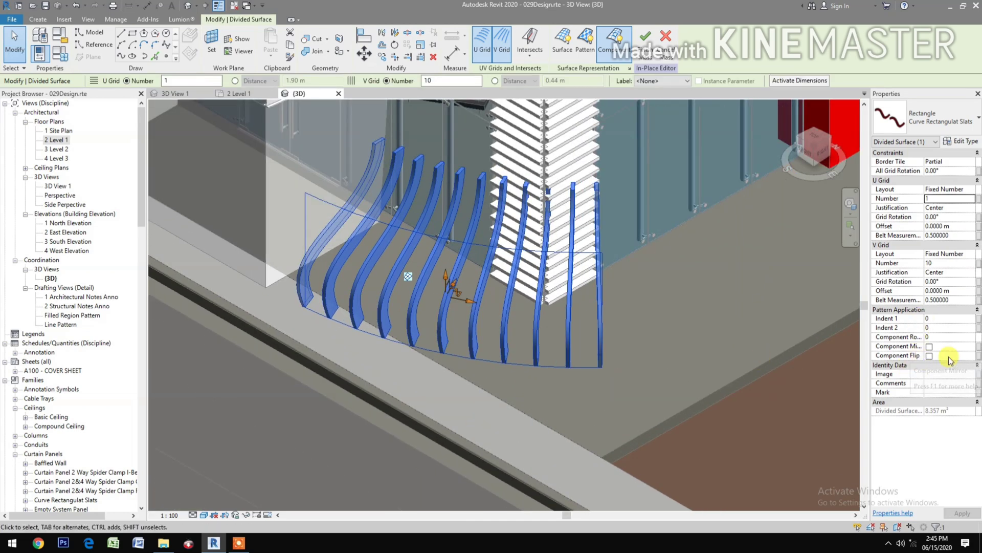
click(930, 356)
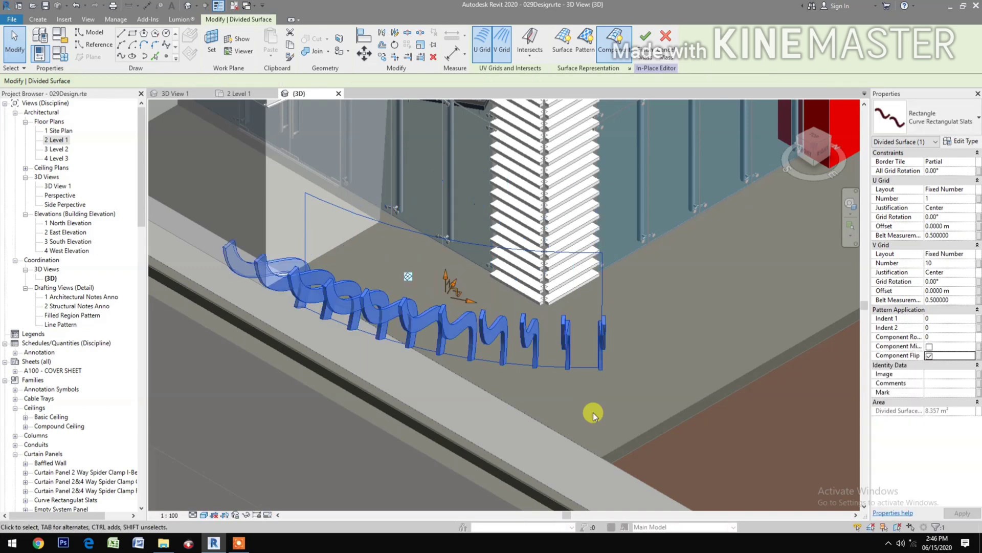
- Pan and orbit the 3D view around the slats with the navigation wheel
middle_drag(593, 414, 685, 420)
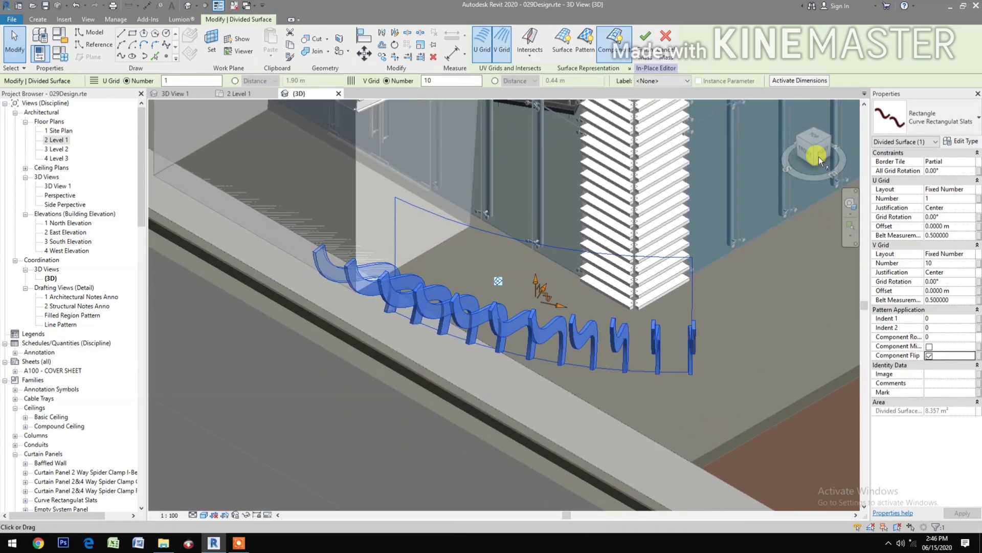
click(850, 203)
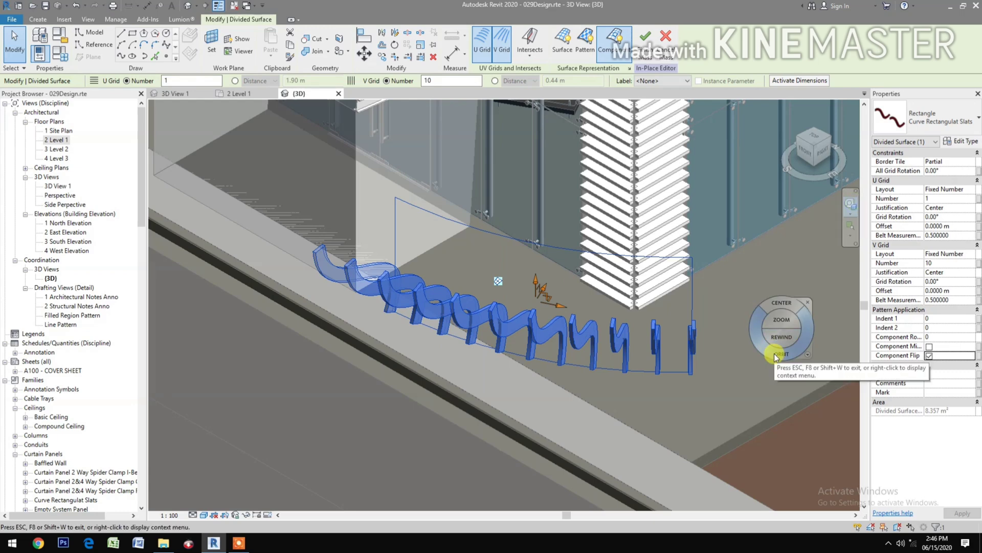
drag(776, 357, 643, 355)
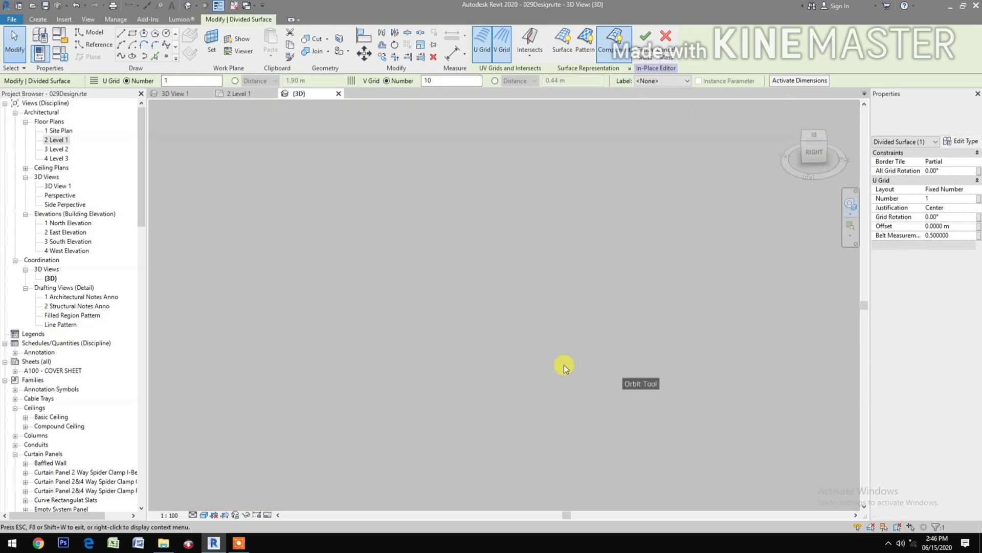
click(606, 381)
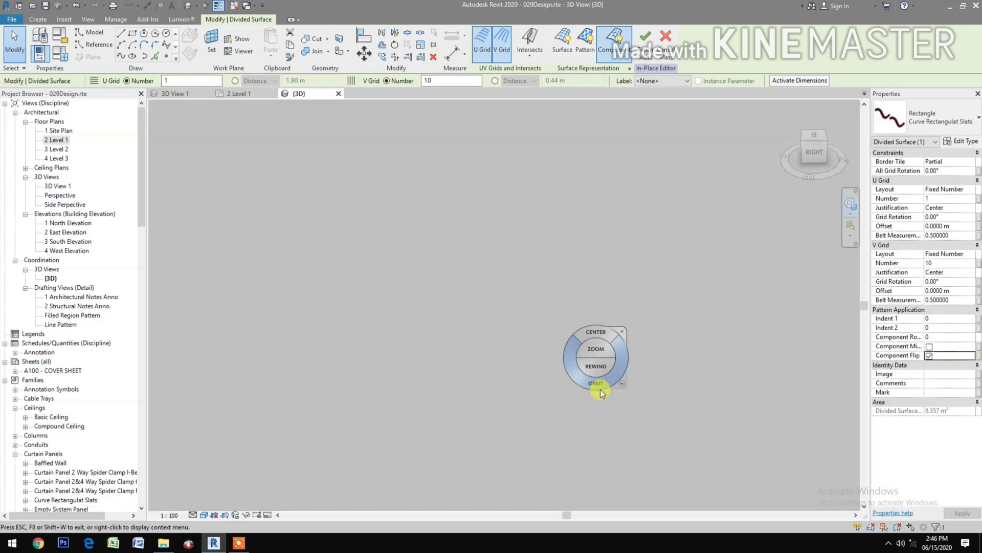
click(586, 388)
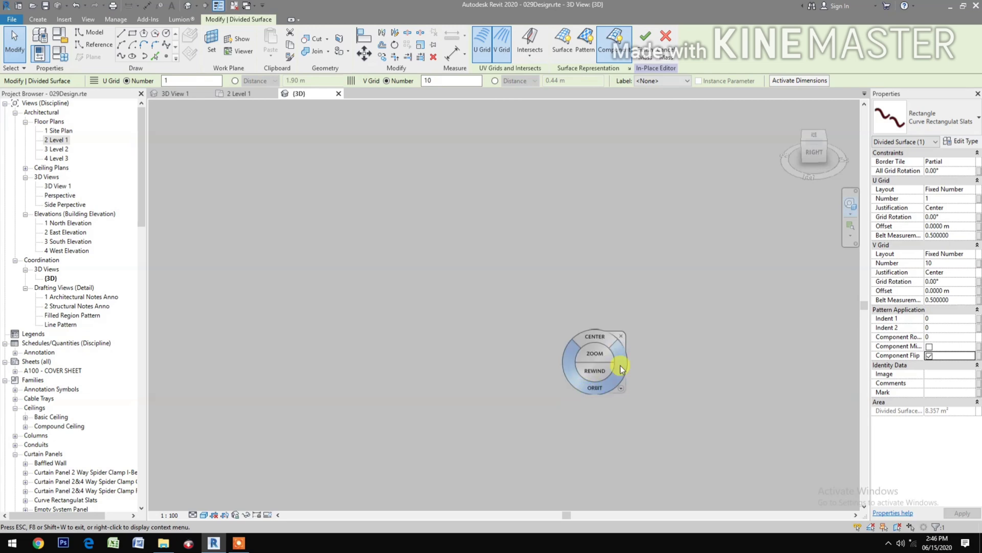
key(Escape)
key(Escape)
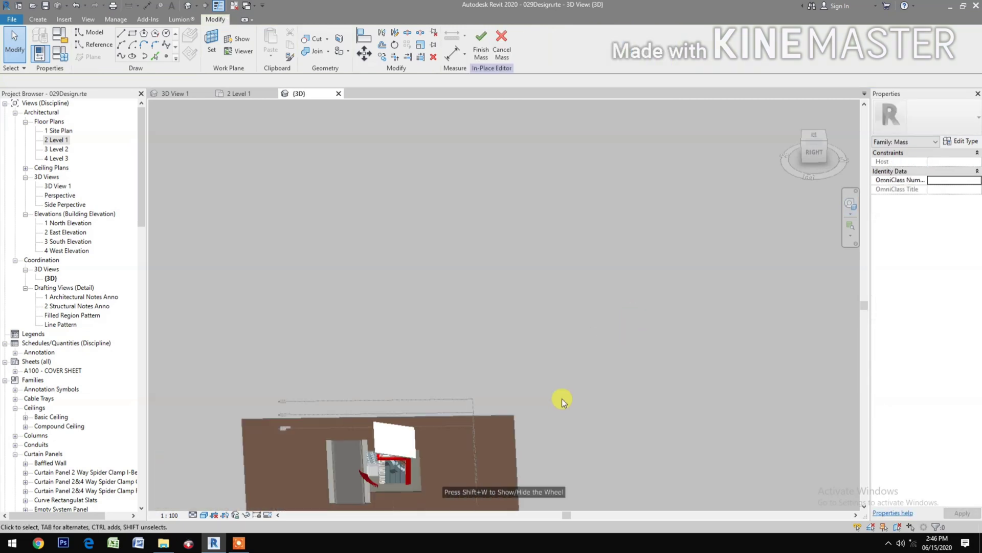
- Return to the home view, zoom into the slats, and select their divided surface
scroll(562, 398, up, 2)
scroll(443, 398, up, 4)
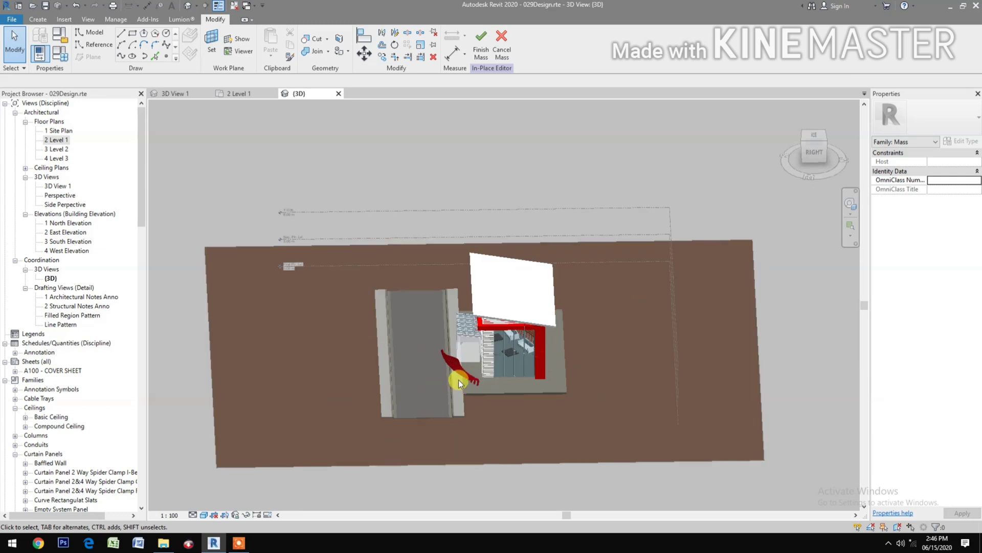
scroll(458, 380, up, 5)
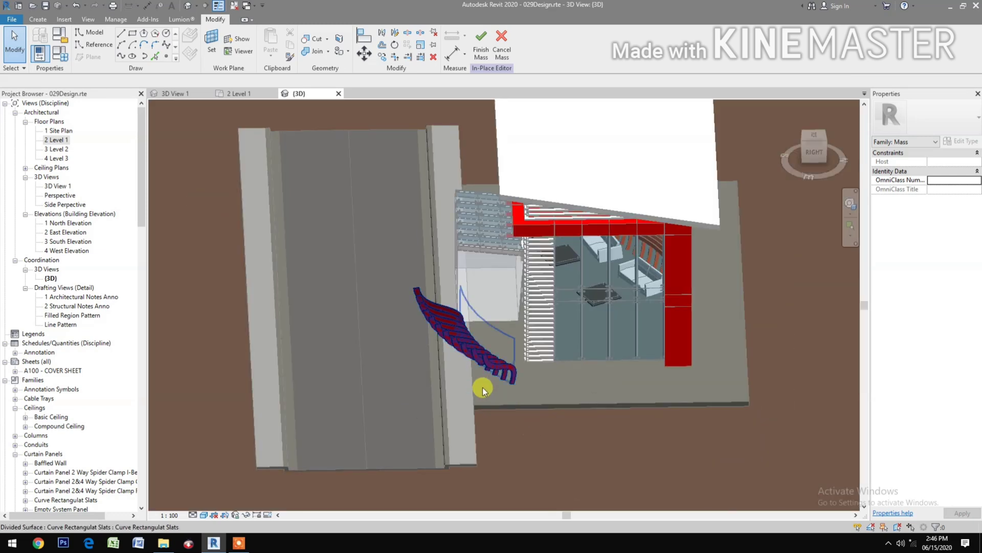
scroll(483, 387, up, 2)
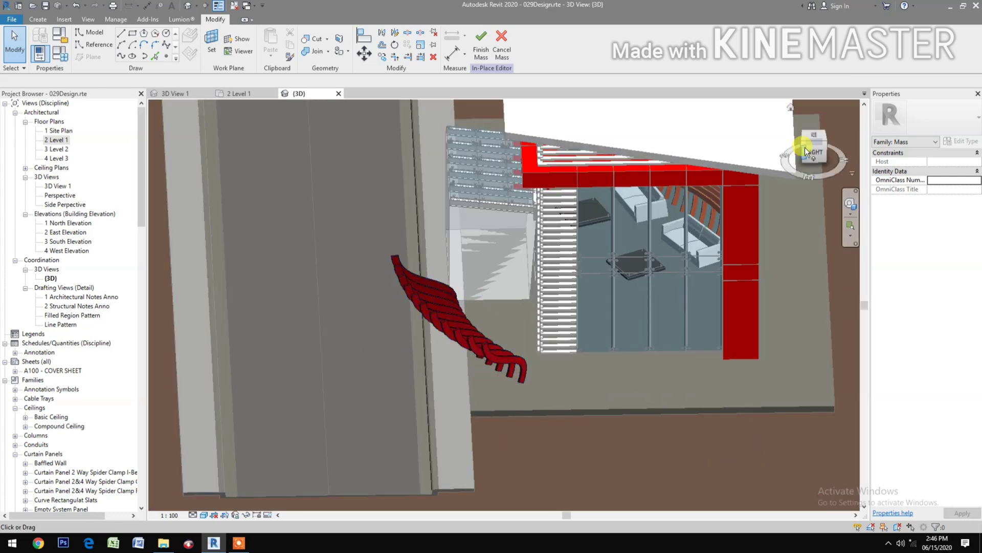
click(803, 140)
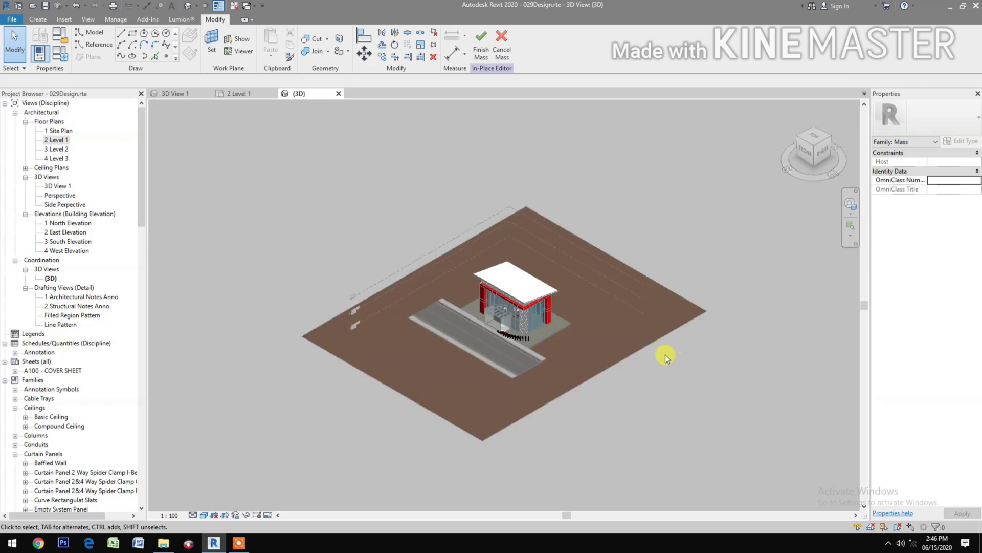
scroll(551, 382, up, 7)
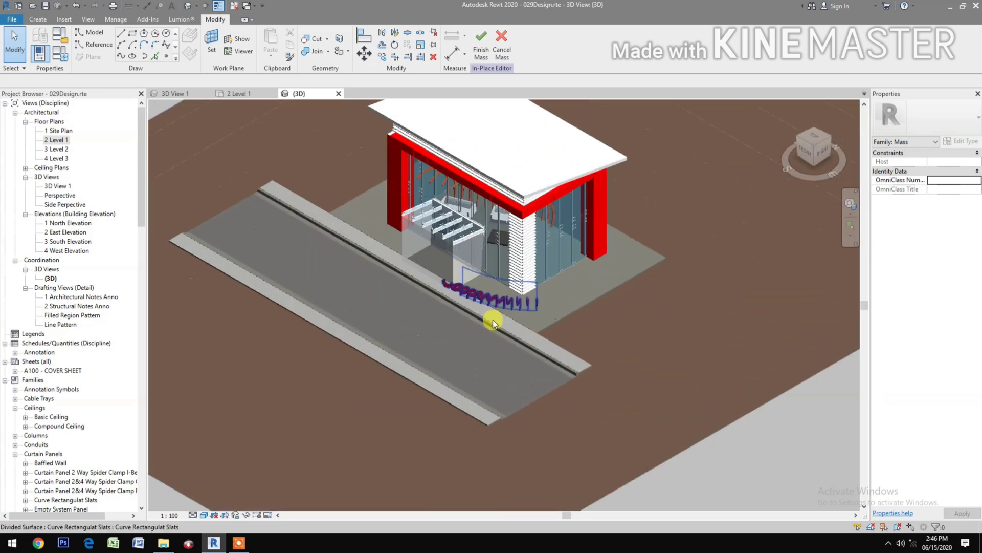
scroll(482, 346, up, 1)
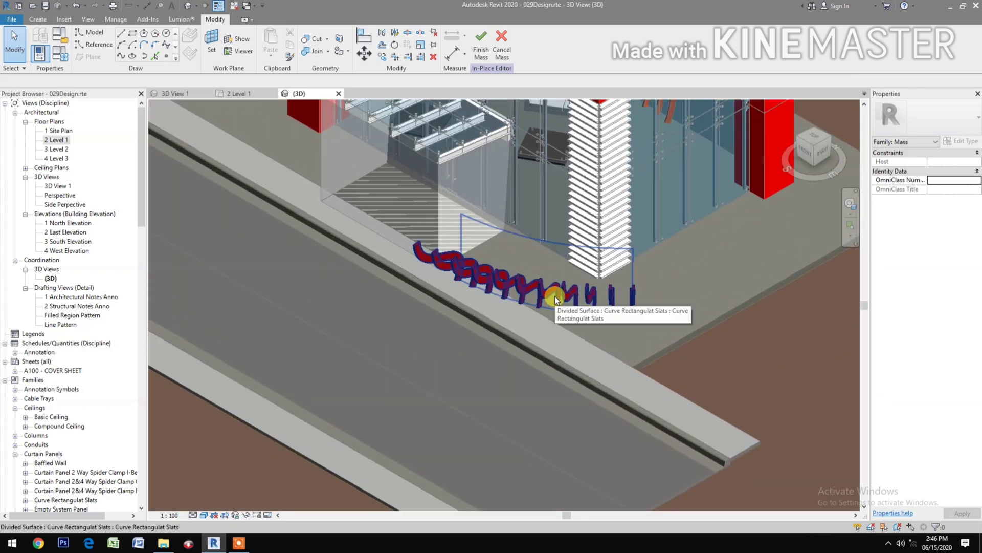
click(743, 351)
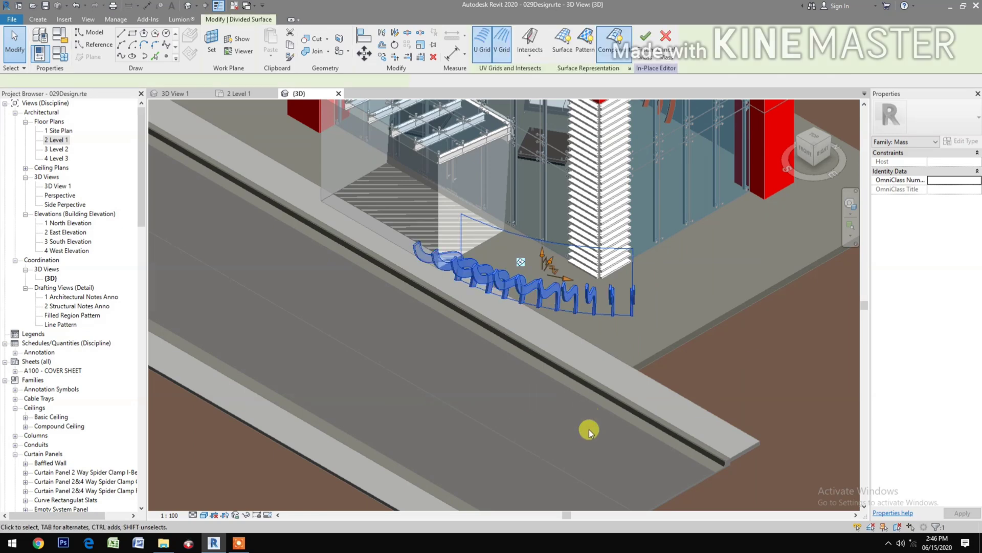
middle_drag(588, 429, 608, 497)
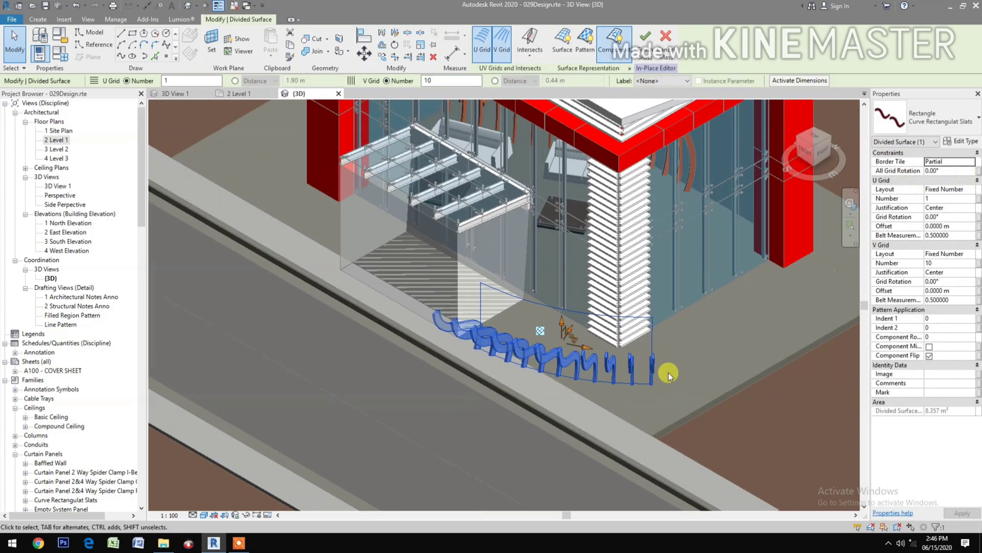
- Set NCP2 of the Curve Rectangulat Slats panel type to 0.95 and apply
click(612, 365)
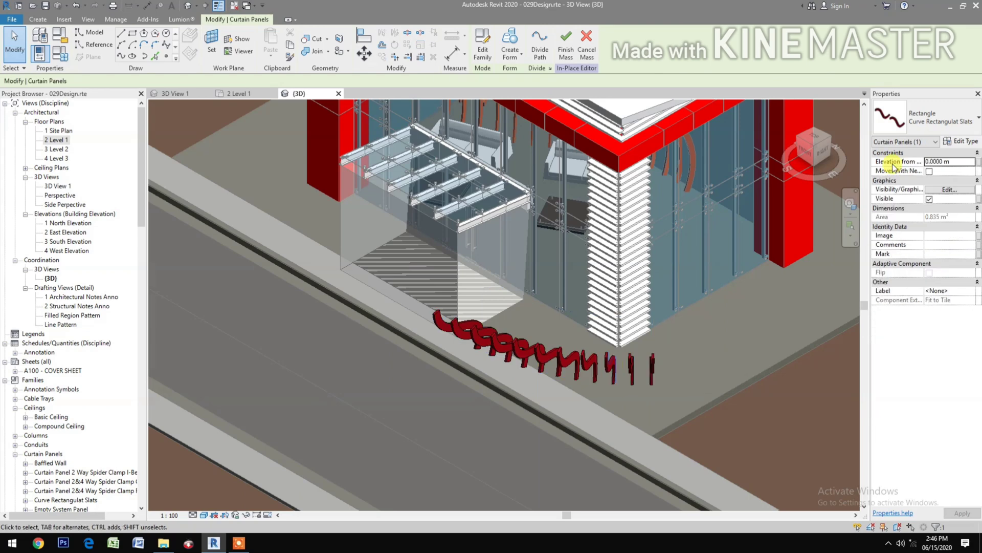
click(961, 141)
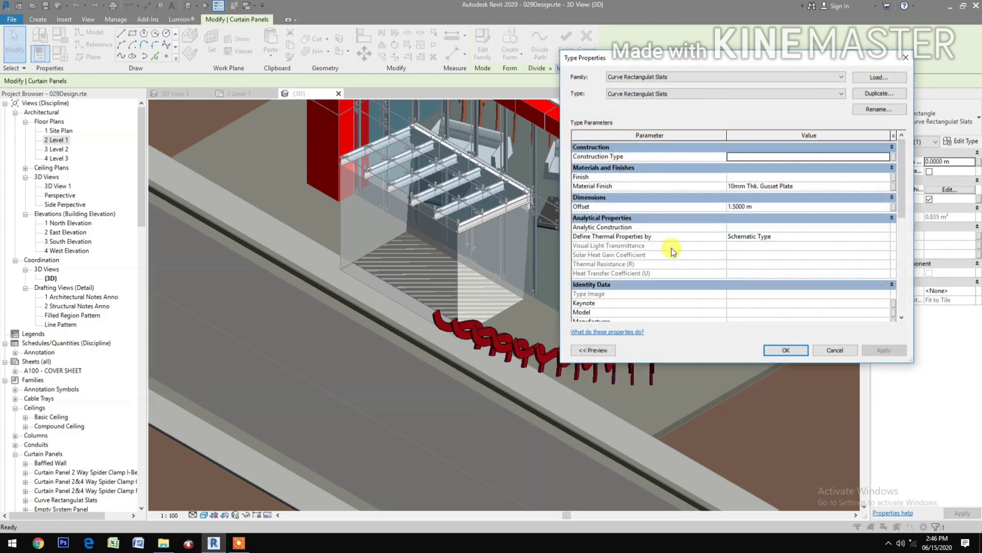
scroll(756, 259, down, 1)
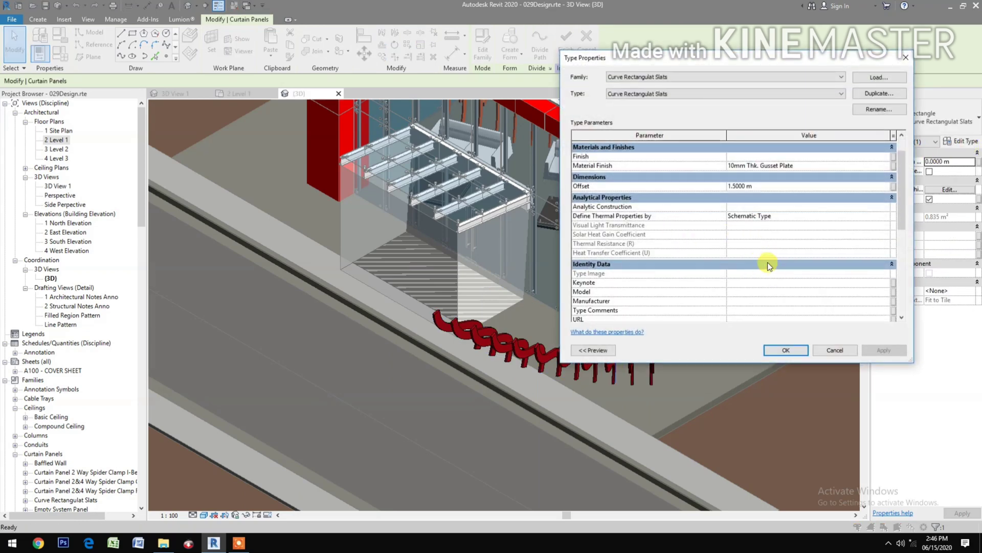
scroll(767, 264, down, 6)
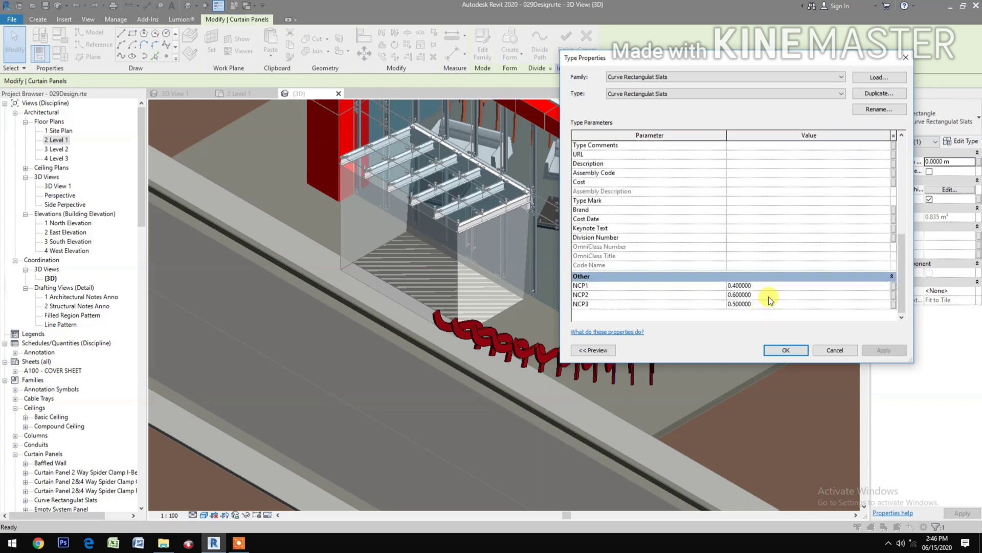
click(769, 296)
text(.9)
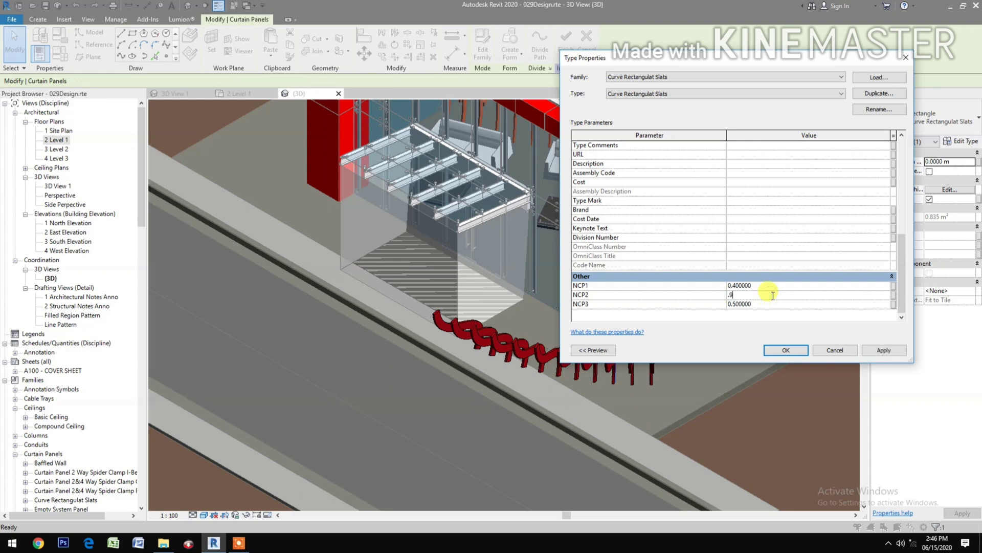
text(5)
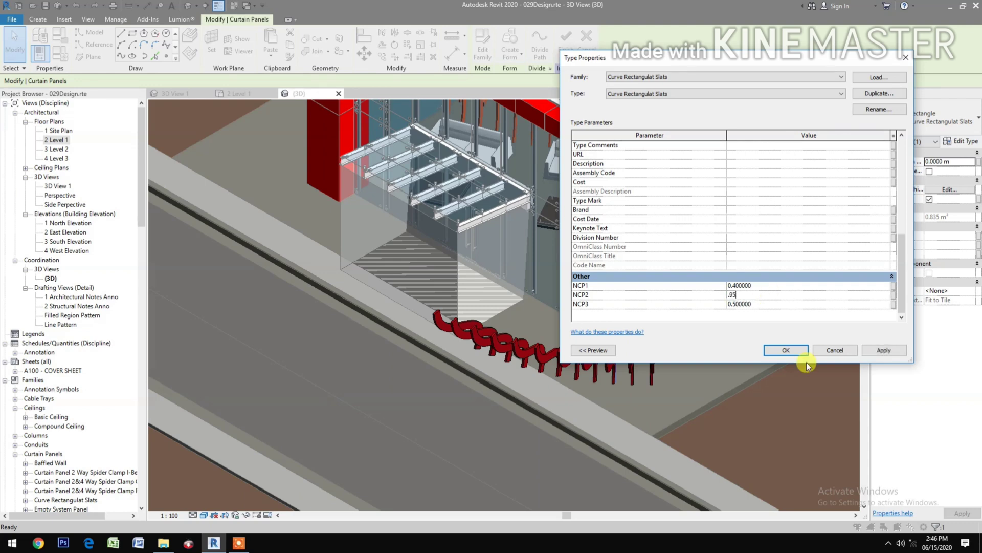
click(899, 350)
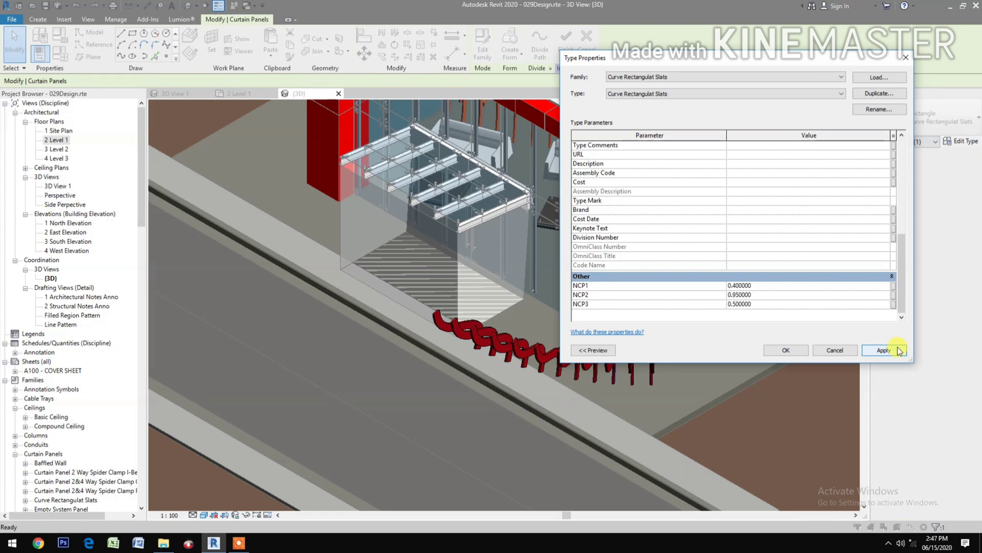
- Set the slat panel Offset to 3 m and apply
drag(801, 59, 283, 55)
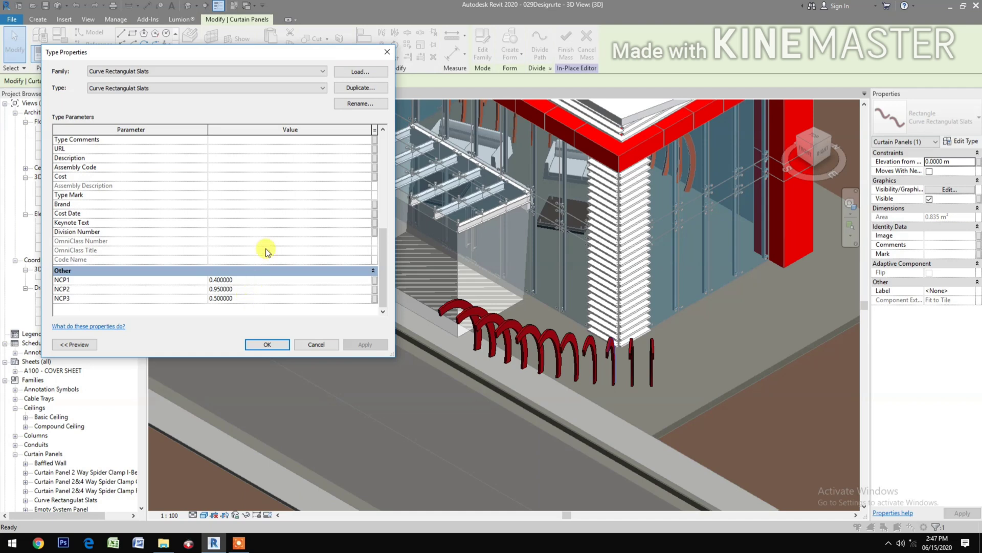
scroll(267, 235, up, 8)
click(256, 204)
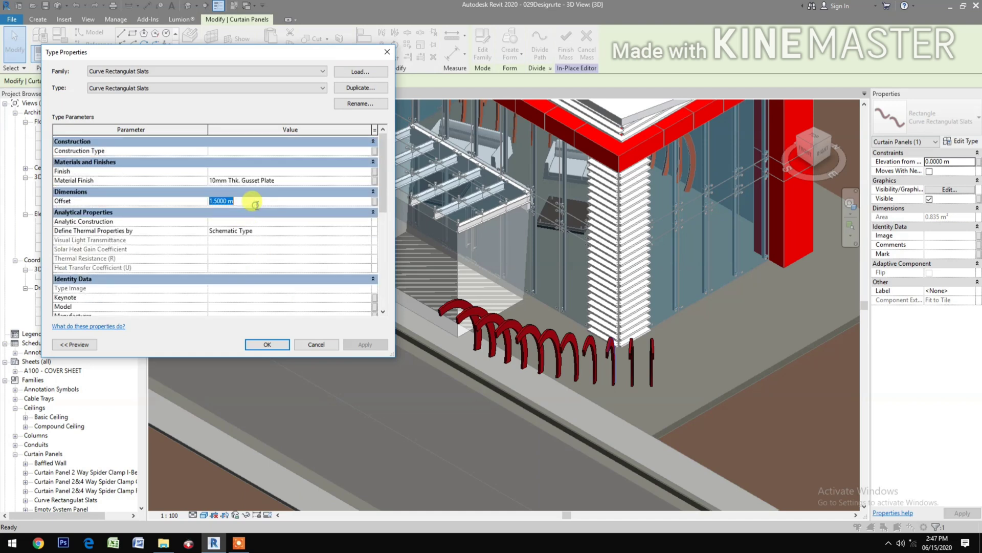
text(3)
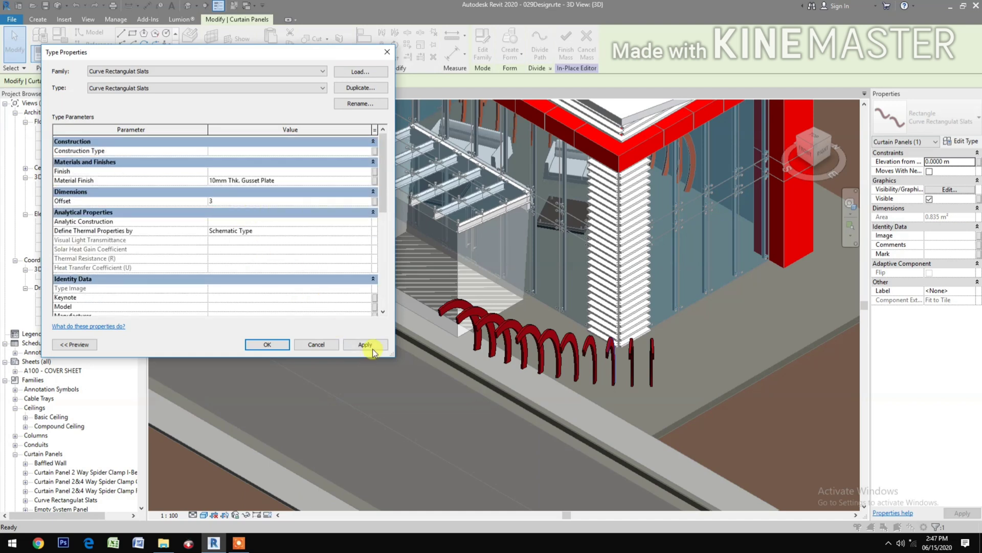
click(372, 342)
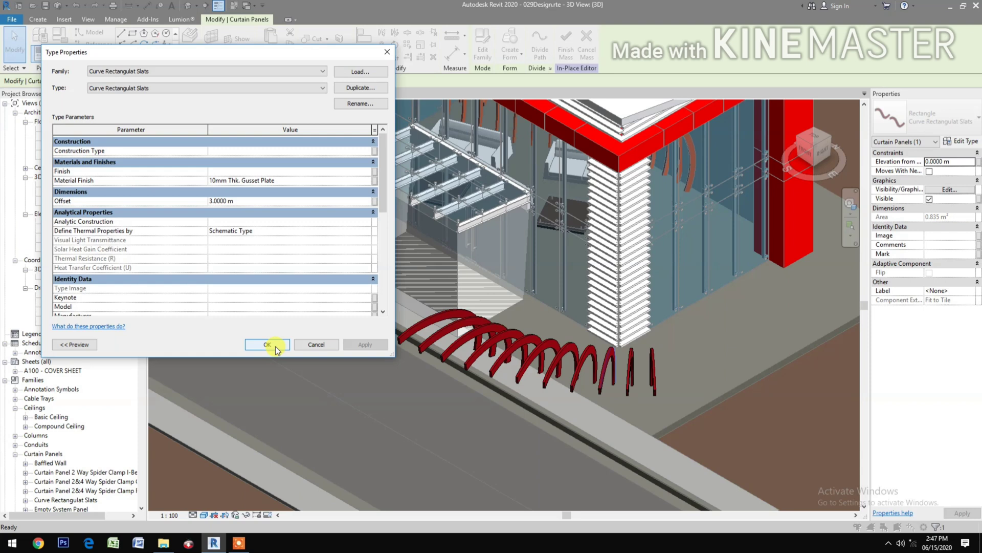
- Set NCP1 to 0.3, apply, and confirm the Type Properties changes
scroll(255, 261, down, 7)
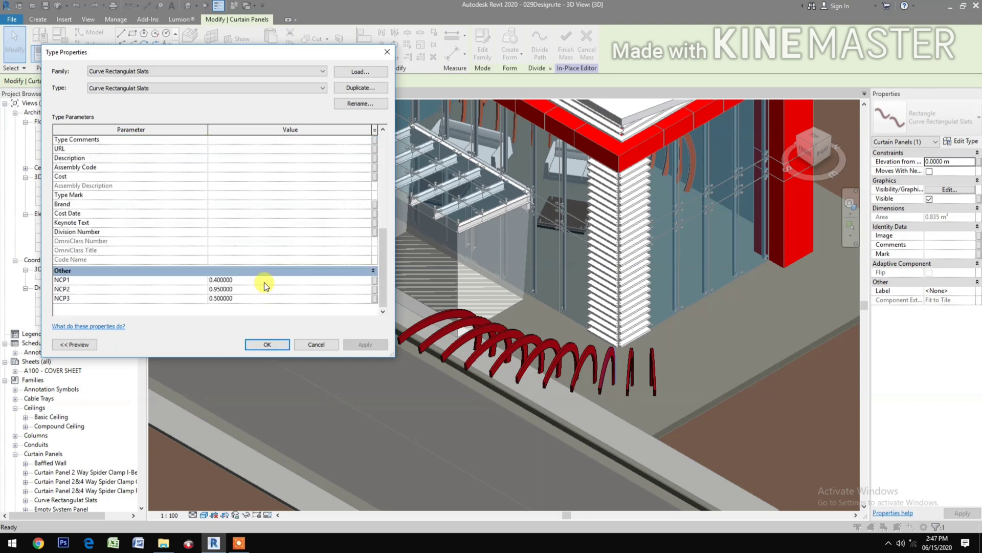
click(264, 281)
text(.)
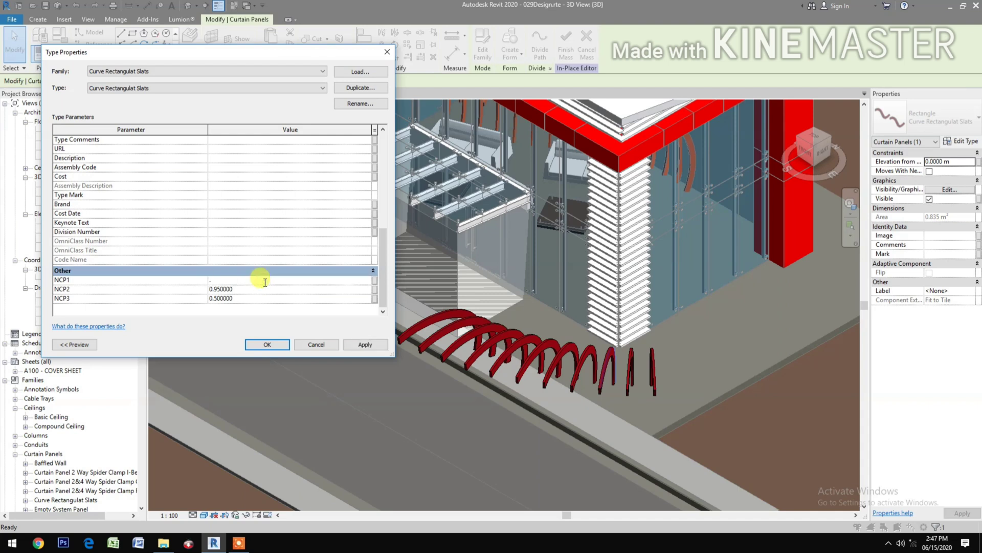
text(3)
click(367, 345)
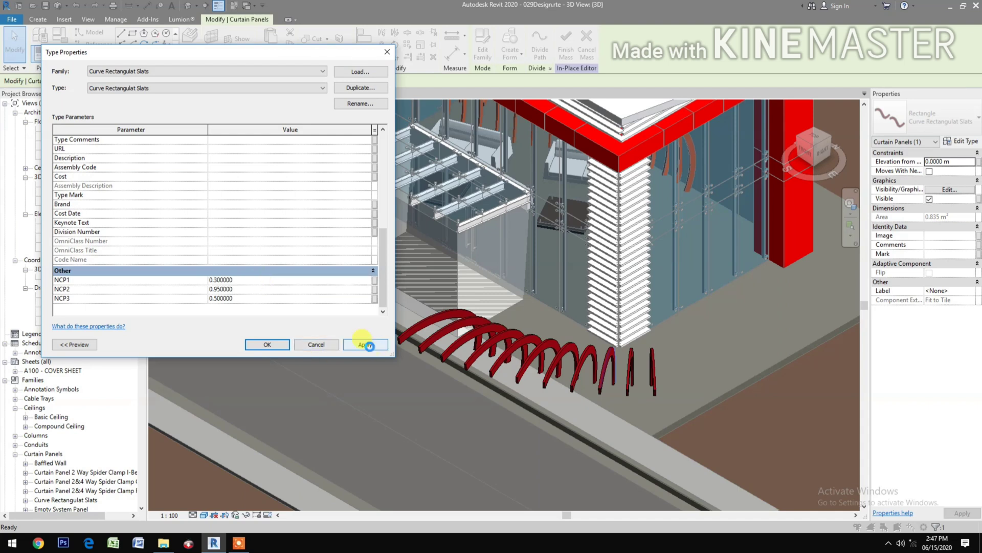
click(366, 344)
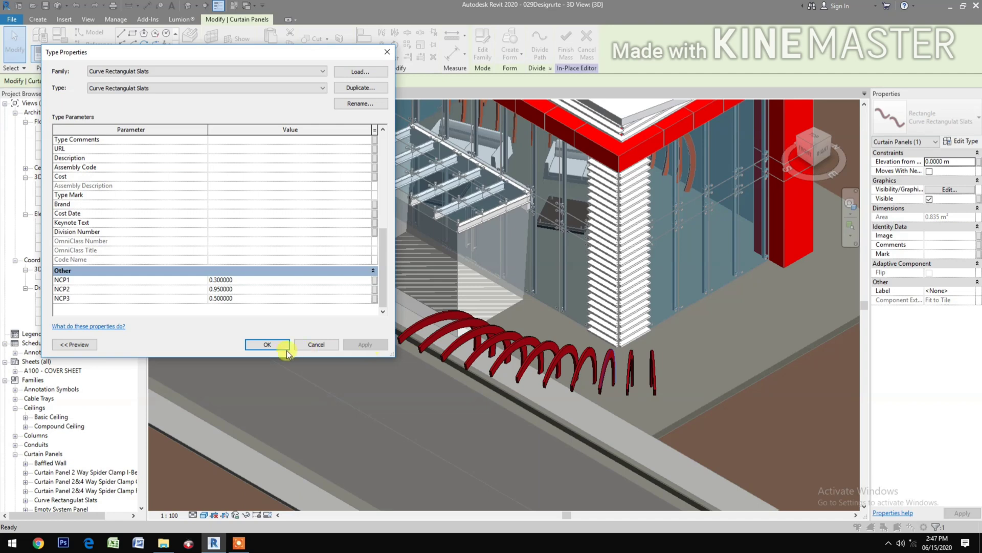
click(271, 344)
scroll(508, 406, up, 5)
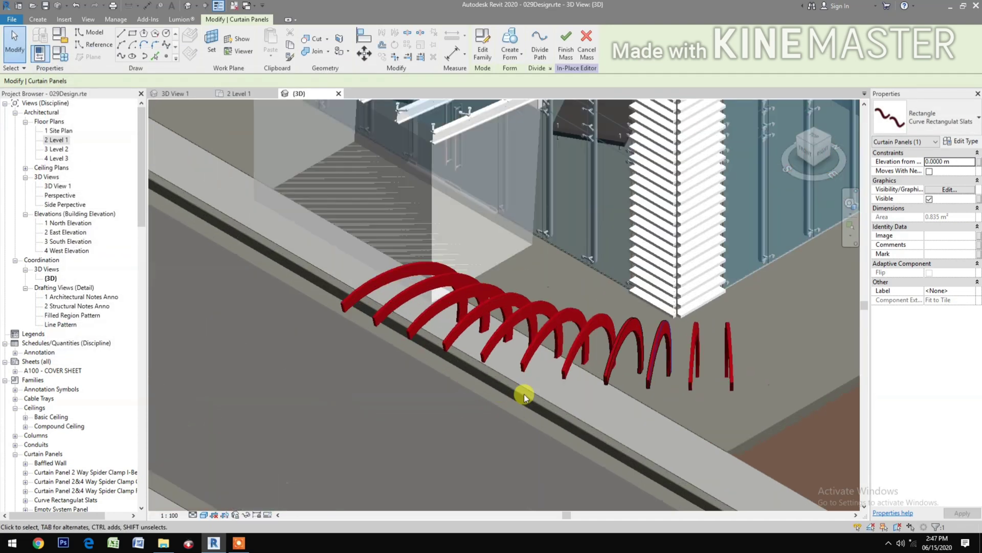
middle_drag(561, 434, 567, 455)
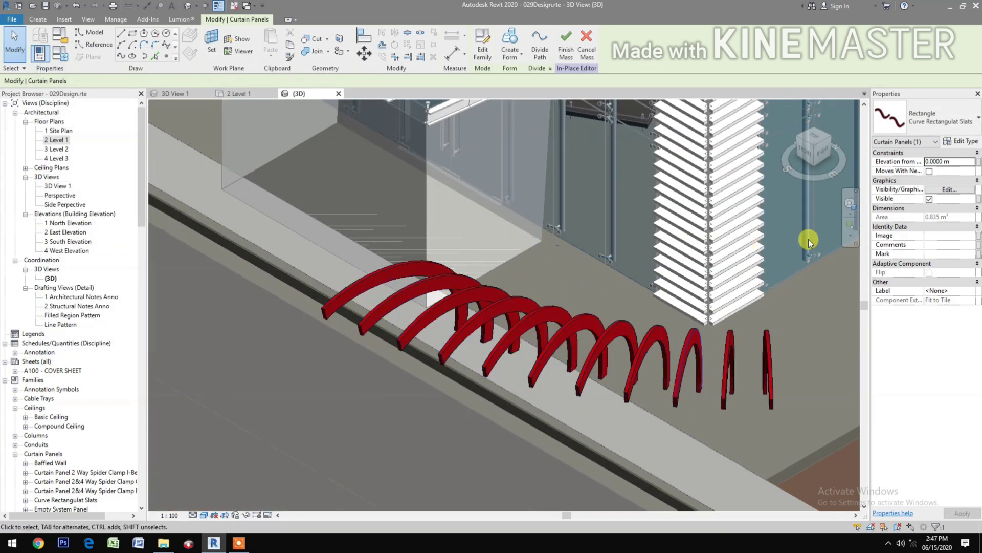
click(849, 203)
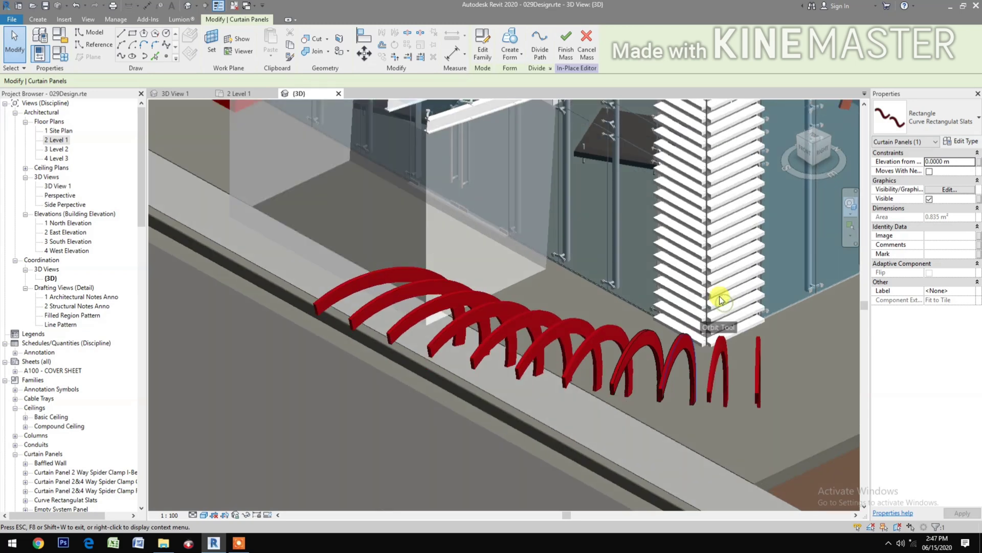